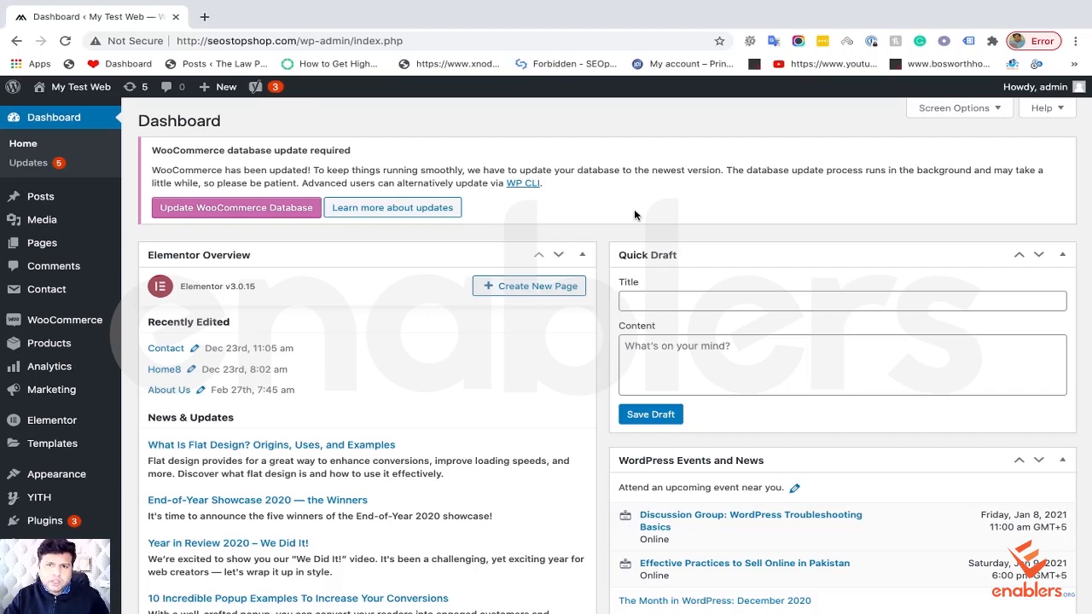
# Step: Open the Features settings on the Yoast SEO General page
pyautogui.scroll(-2, 69, 272)
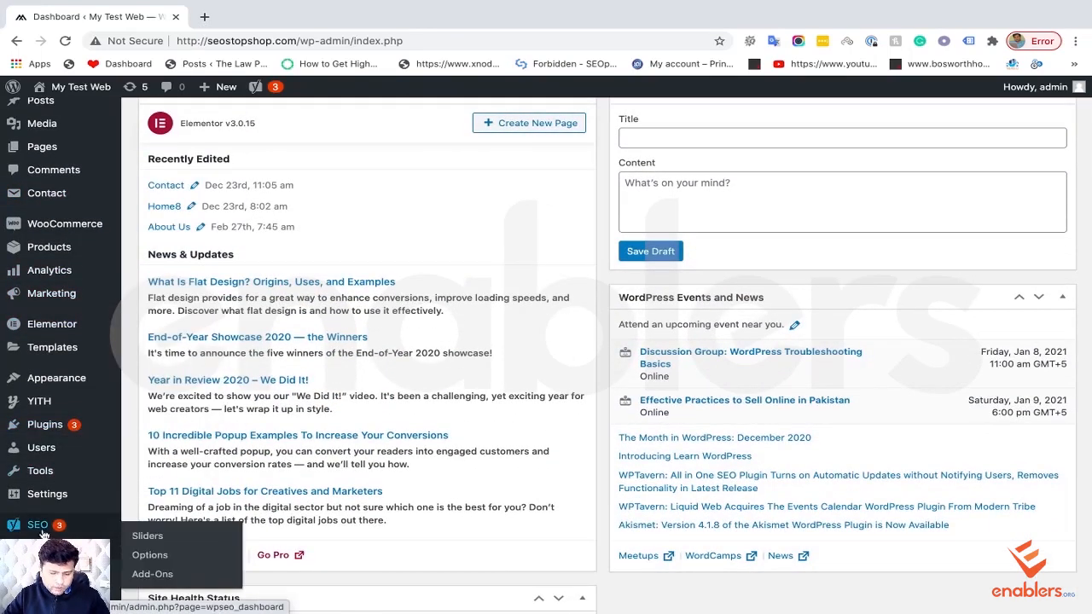
pyautogui.moveTo(52, 528)
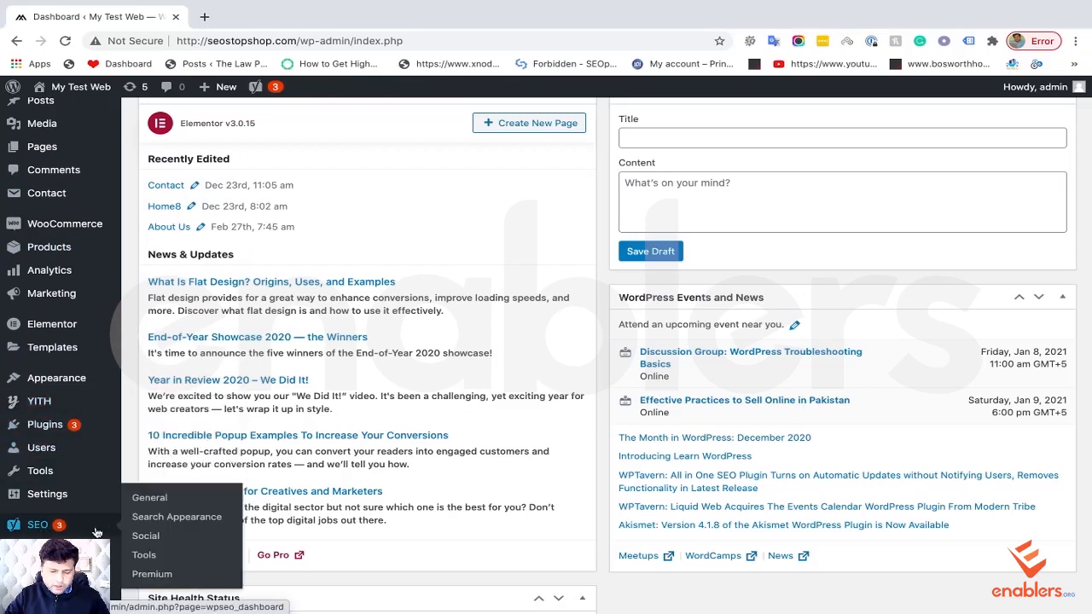
pyautogui.click(150, 503)
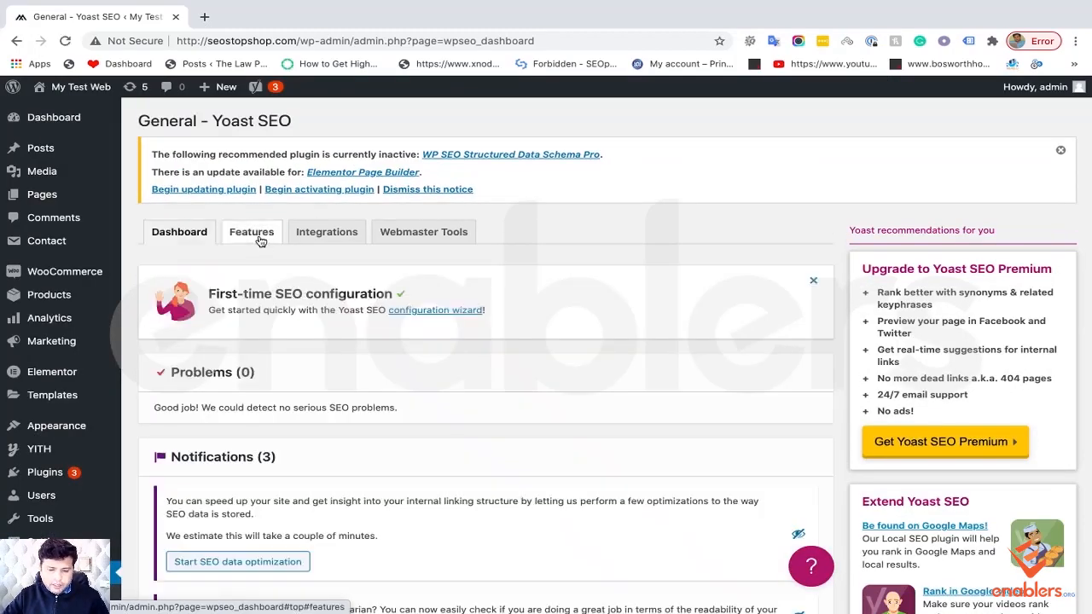
pyautogui.click(261, 242)
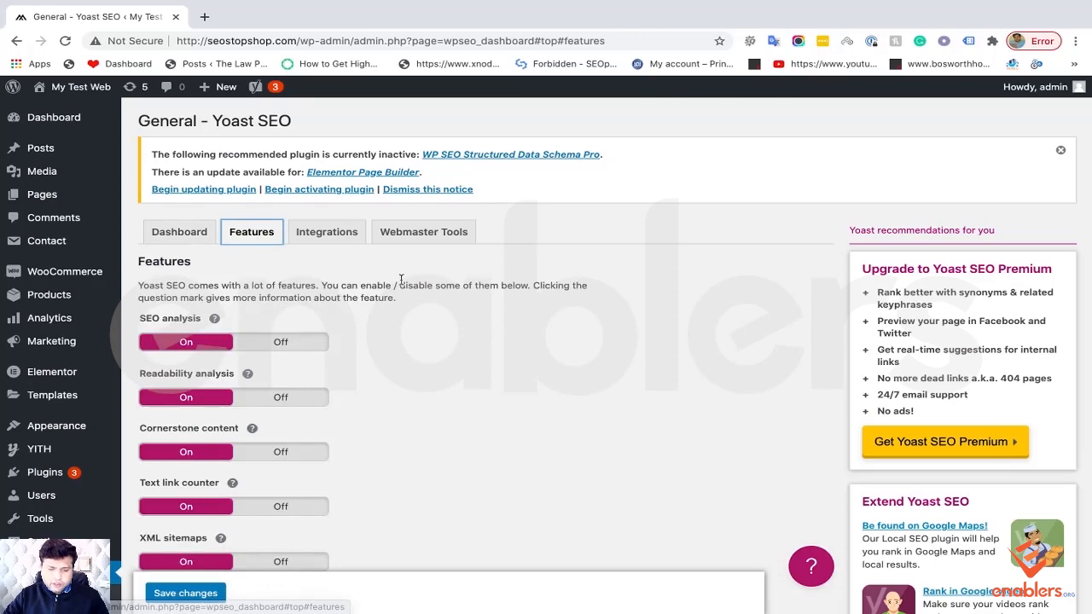
# Step: Examine the Yoast SEO feature switches from SEO analysis to Enhanced Slack sharing, focusing on XML sitemaps
pyautogui.scroll(-5, 400, 280)
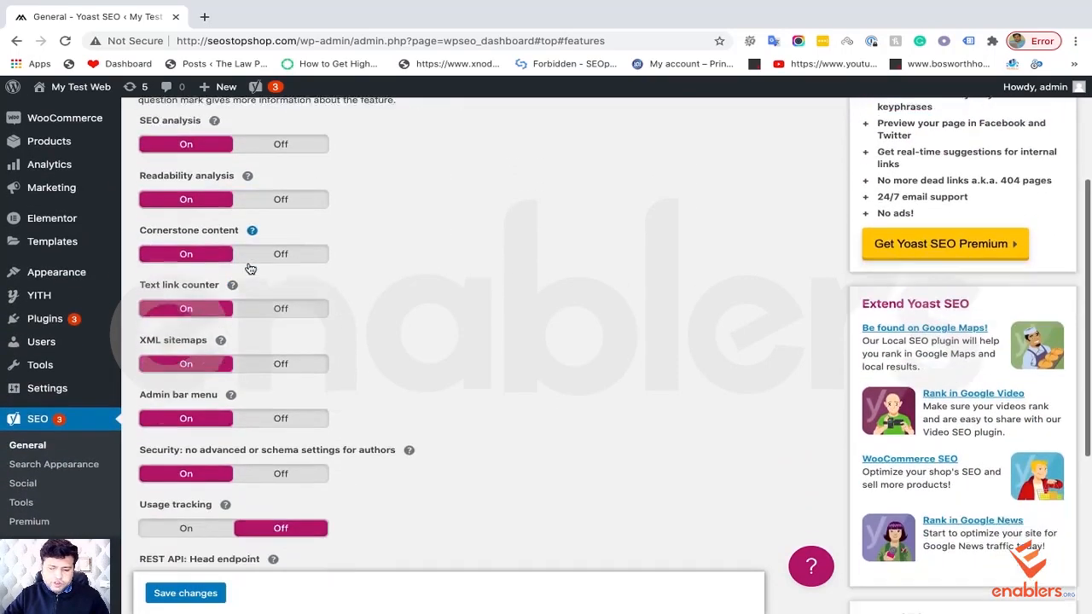
pyautogui.scroll(-3, 248, 268)
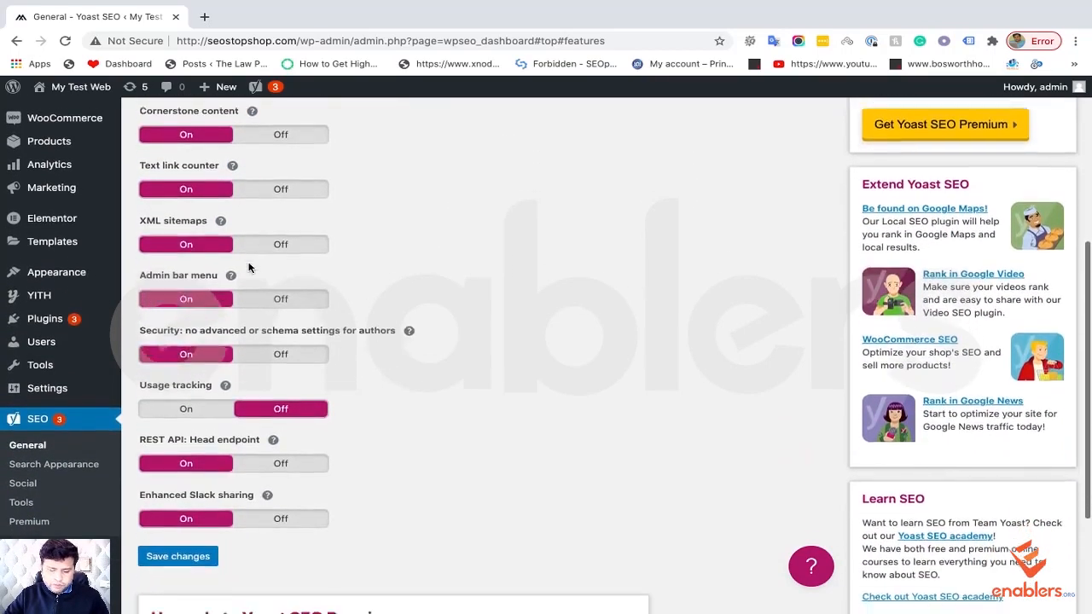
pyautogui.scroll(3, 248, 269)
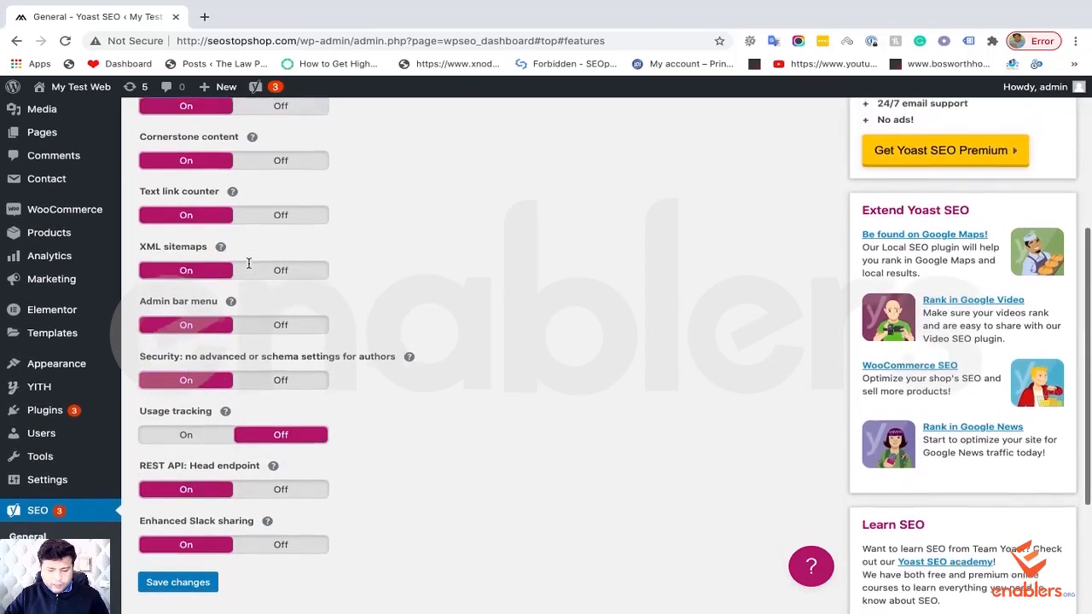
pyautogui.scroll(1, 248, 270)
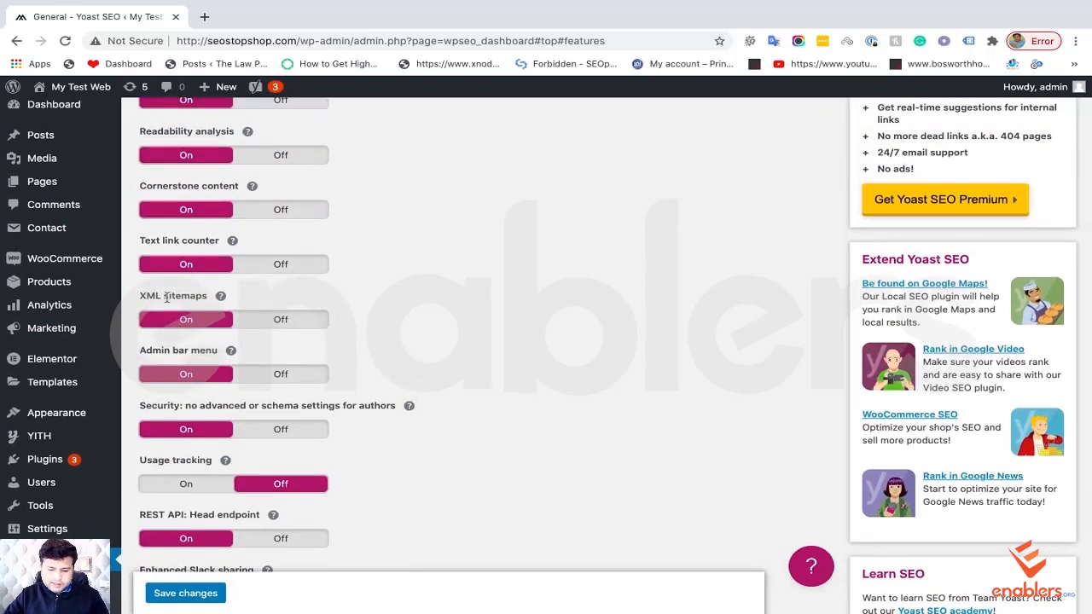
pyautogui.doubleClick(151, 296)
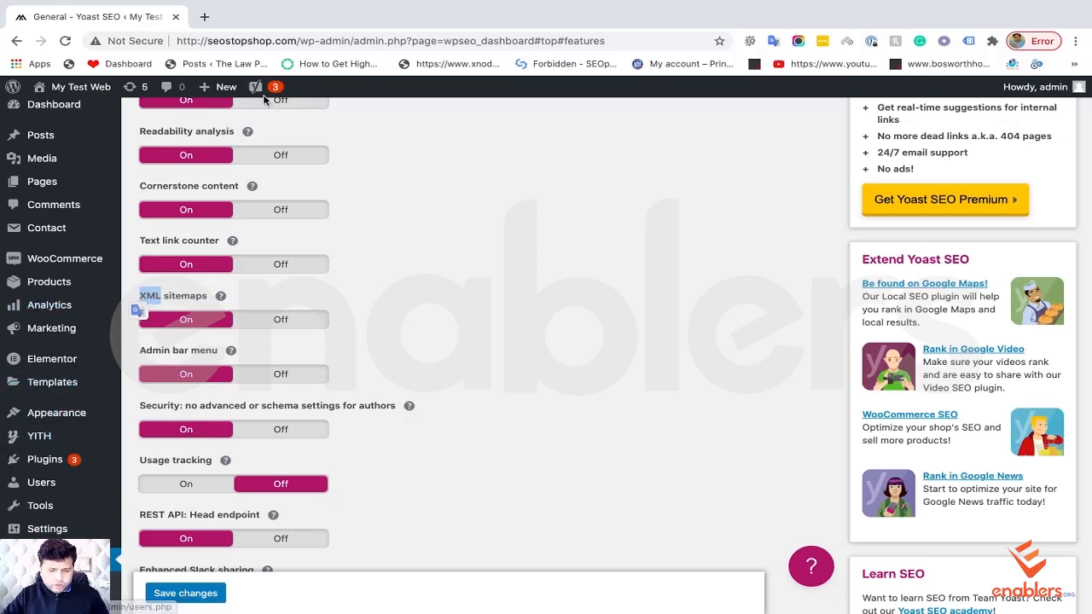
pyautogui.scroll(3, 257, 136)
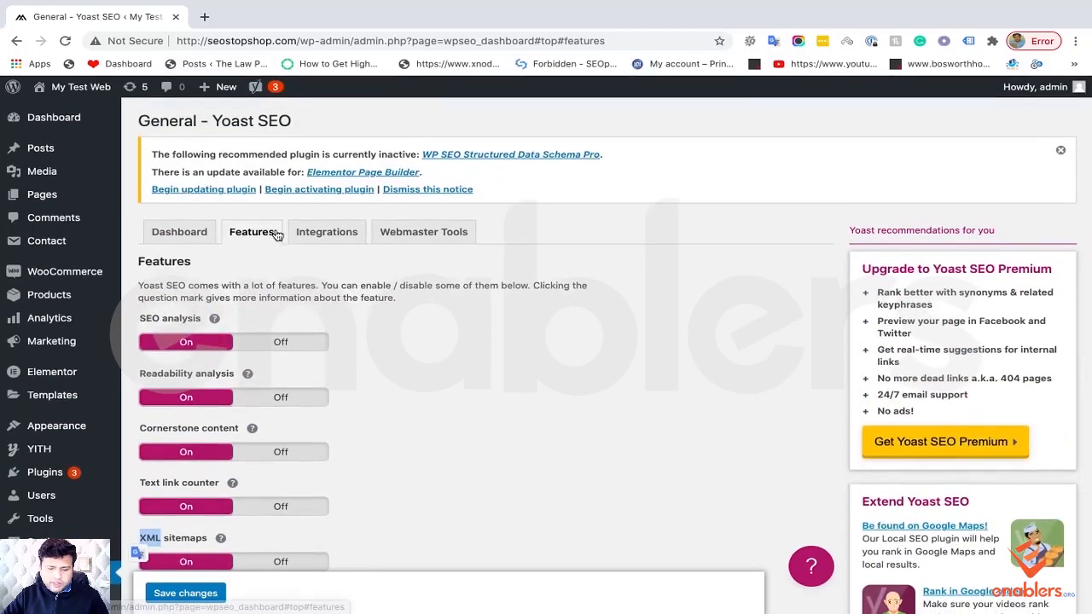
pyautogui.scroll(-2, 278, 234)
pyautogui.scroll(-3, 278, 235)
pyautogui.scroll(1, 196, 213)
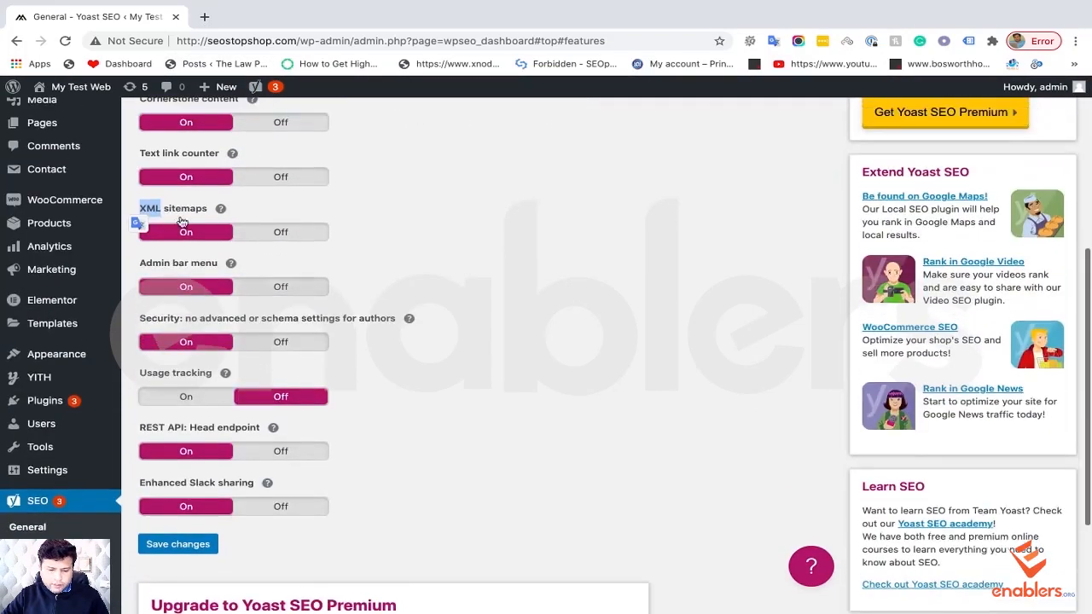
# Step: Show the help text for the XML sitemaps feature and open the site's generated XML sitemap from it
pyautogui.click(184, 211)
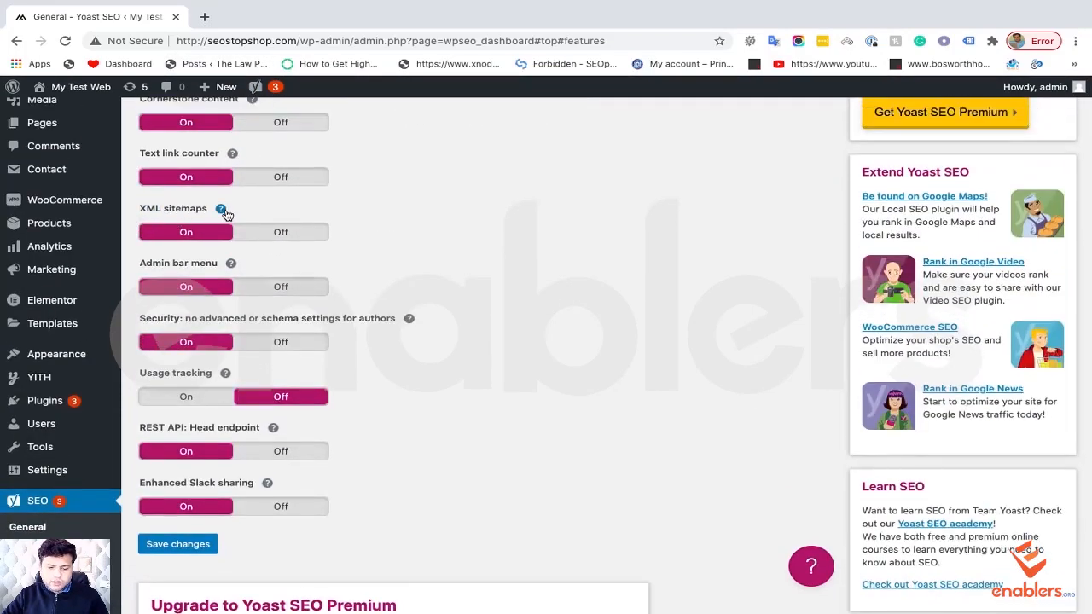
pyautogui.click(223, 210)
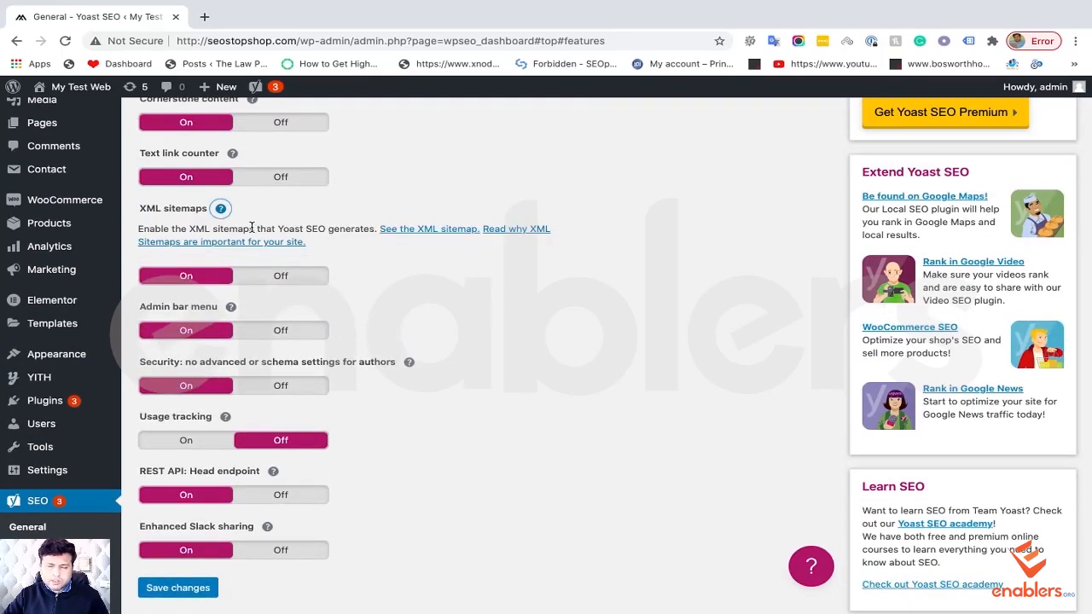
pyautogui.tripleClick(308, 228)
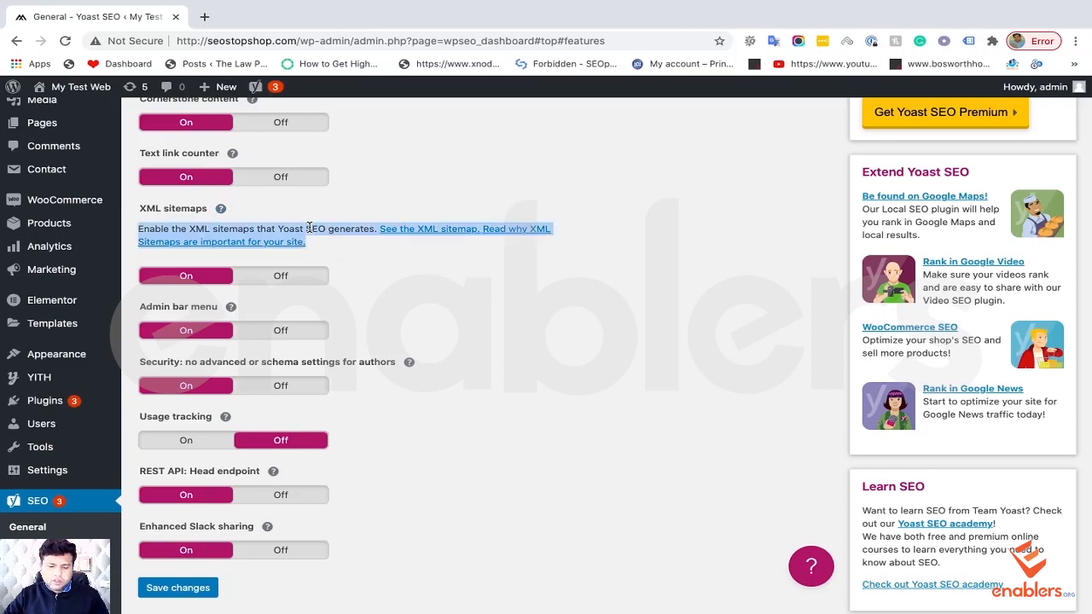
pyautogui.click(223, 258)
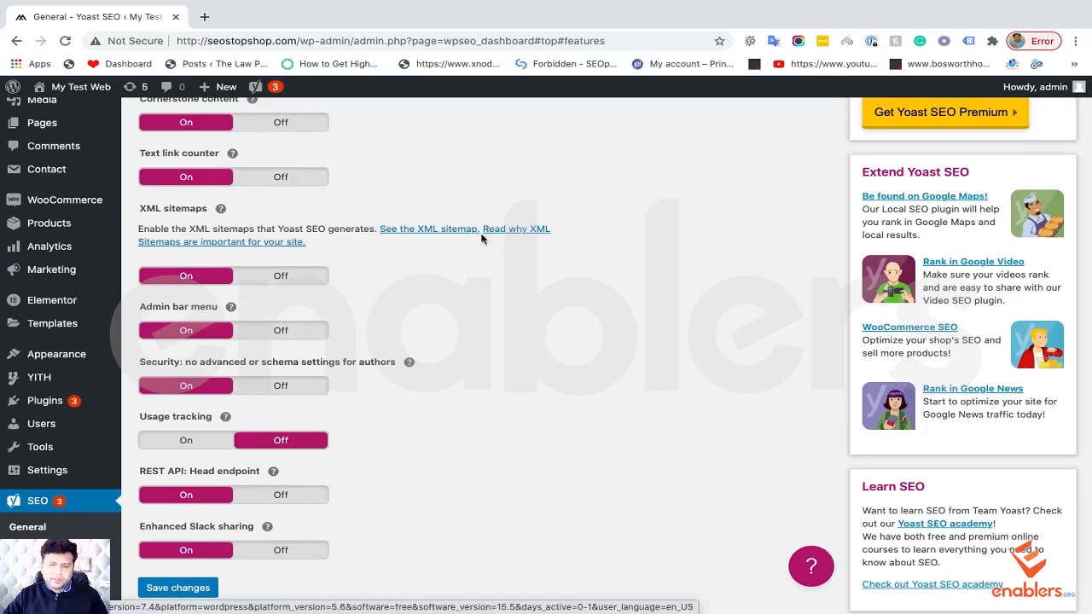
pyautogui.click(417, 230)
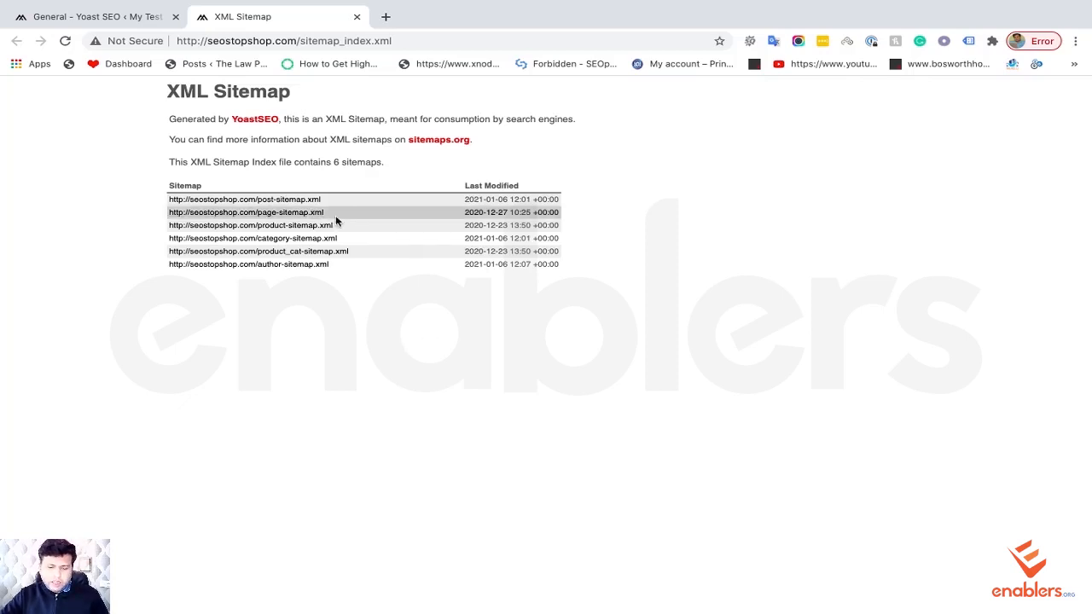
# Step: Enlarge the XML sitemap index page to 125% zoom
pyautogui.click(1075, 41)
pyautogui.click(1029, 190)
pyautogui.click(1029, 189)
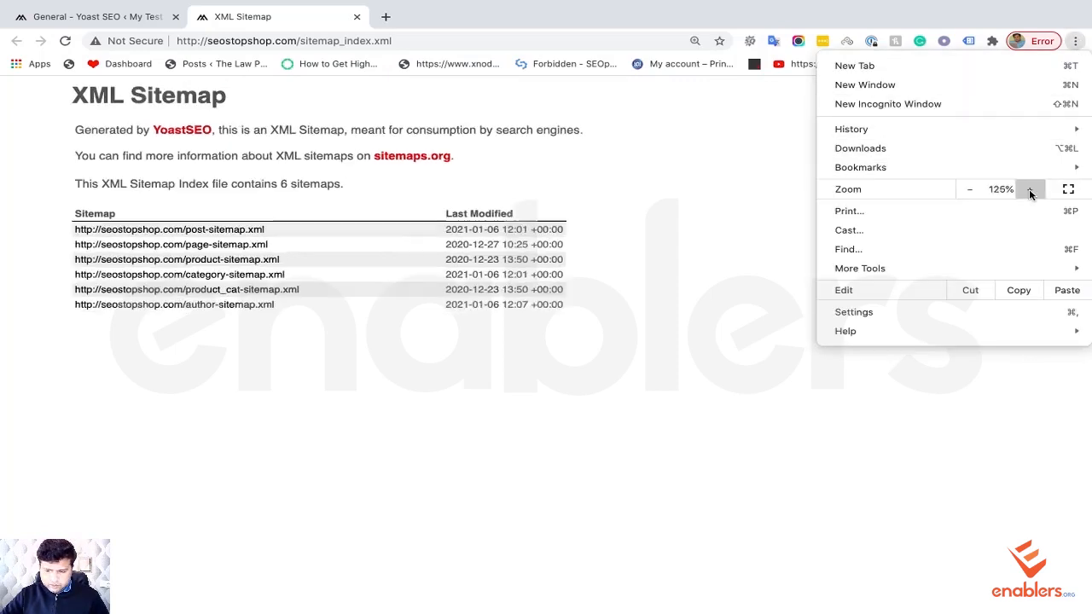
pyautogui.click(643, 415)
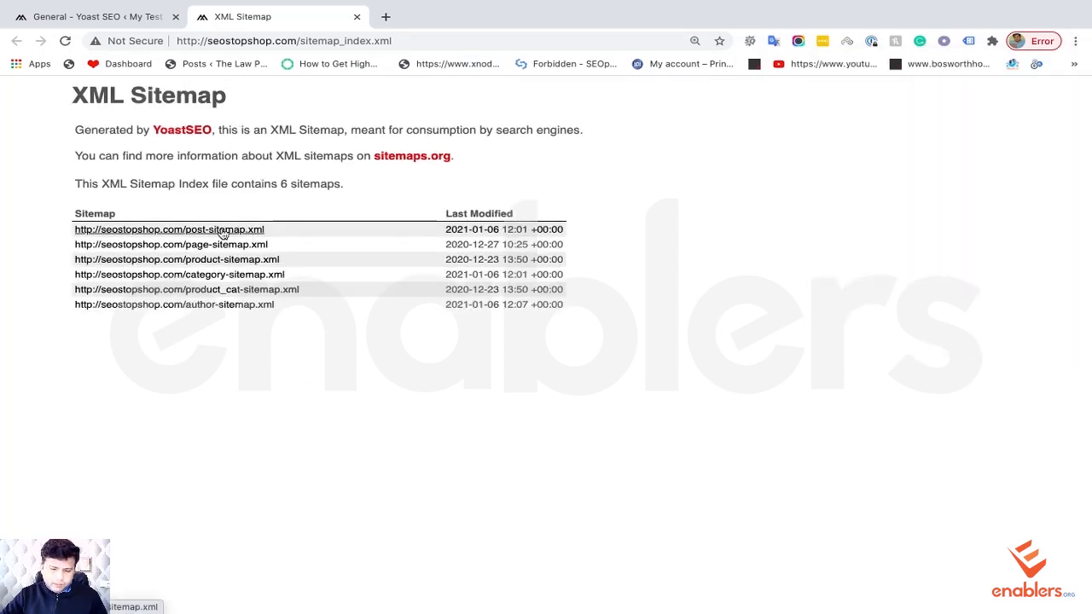
# Step: View the post, page and product sitemaps one after another, returning to the sitemap index after each
pyautogui.click(261, 228)
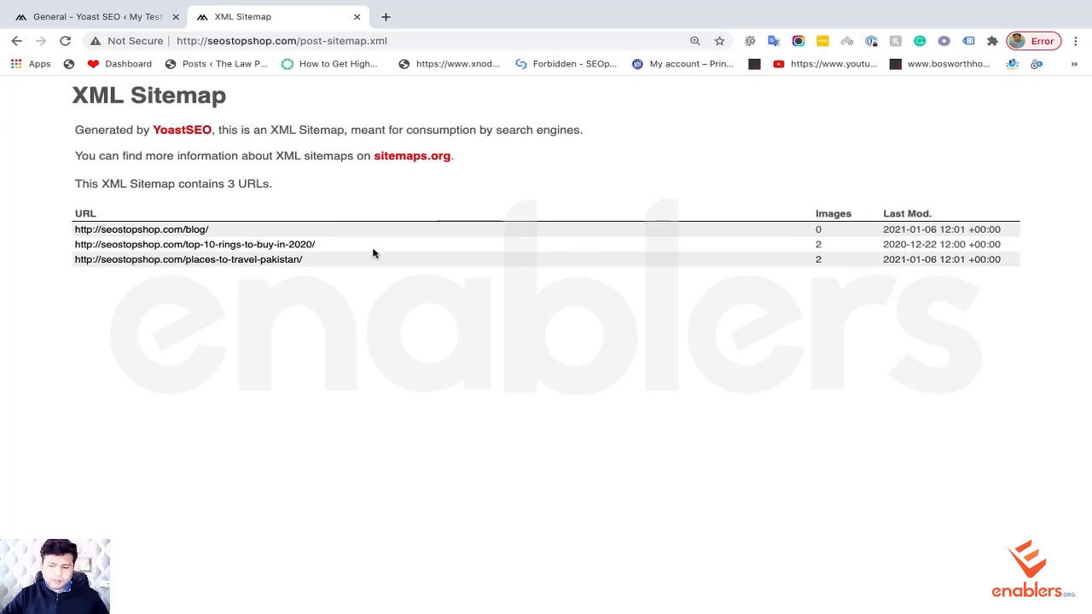
pyautogui.click(16, 42)
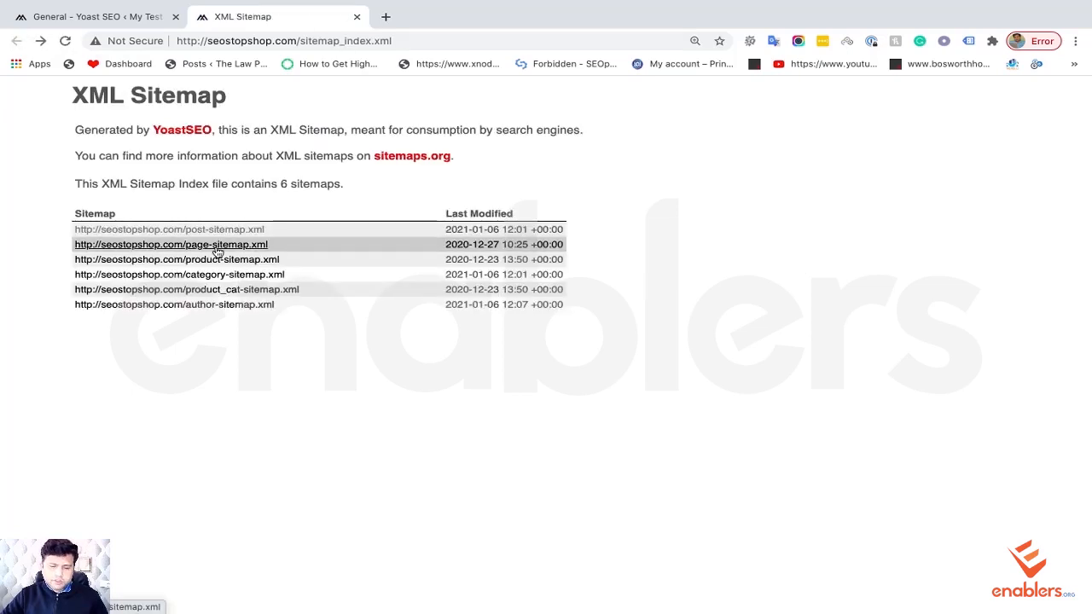
pyautogui.click(217, 249)
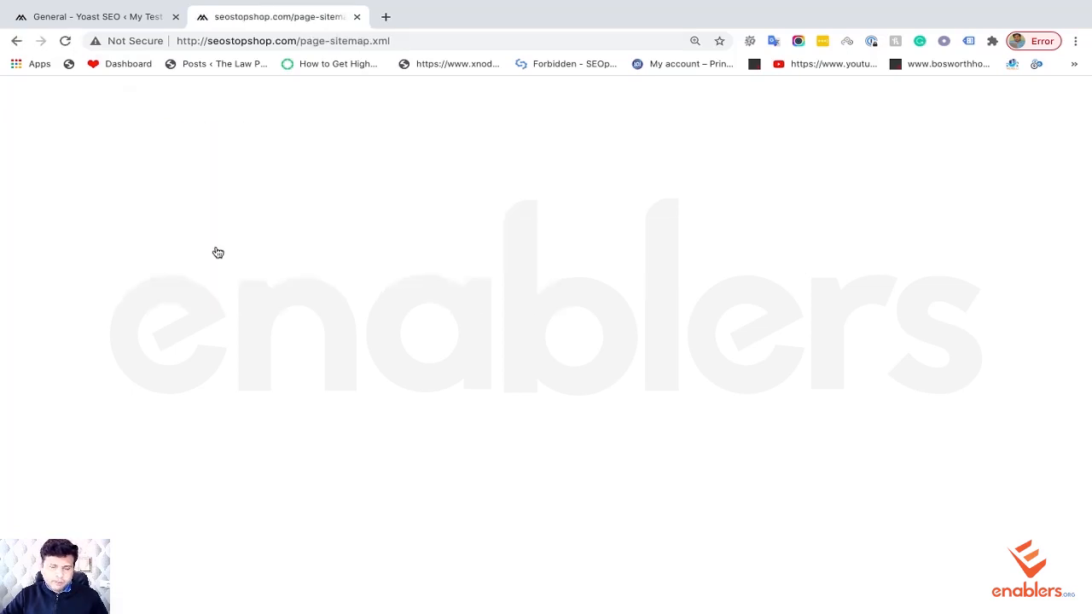
pyautogui.click(16, 41)
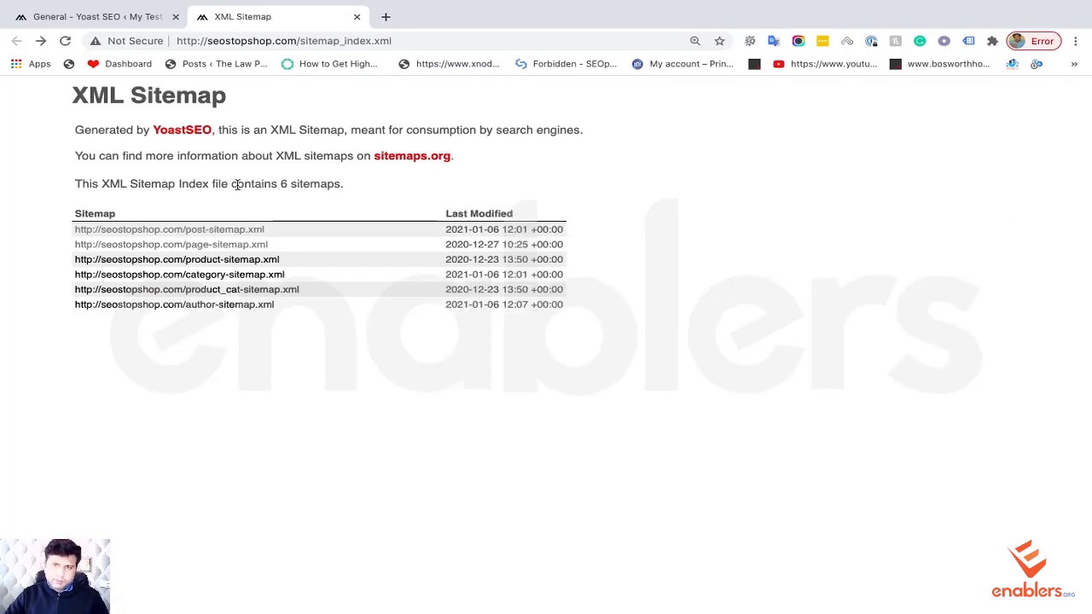
pyautogui.click(226, 261)
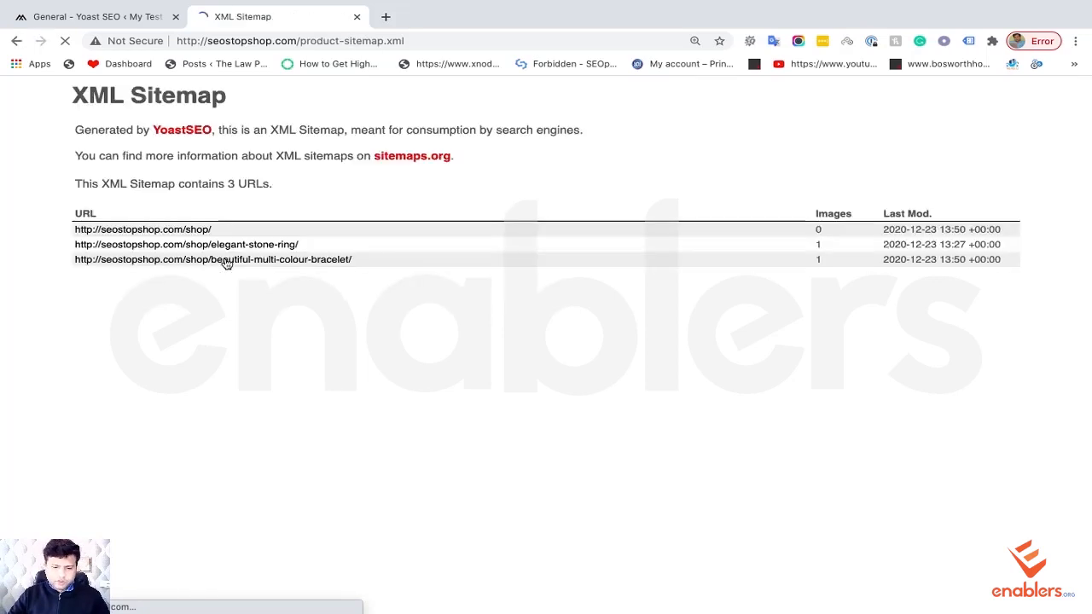
pyautogui.click(16, 40)
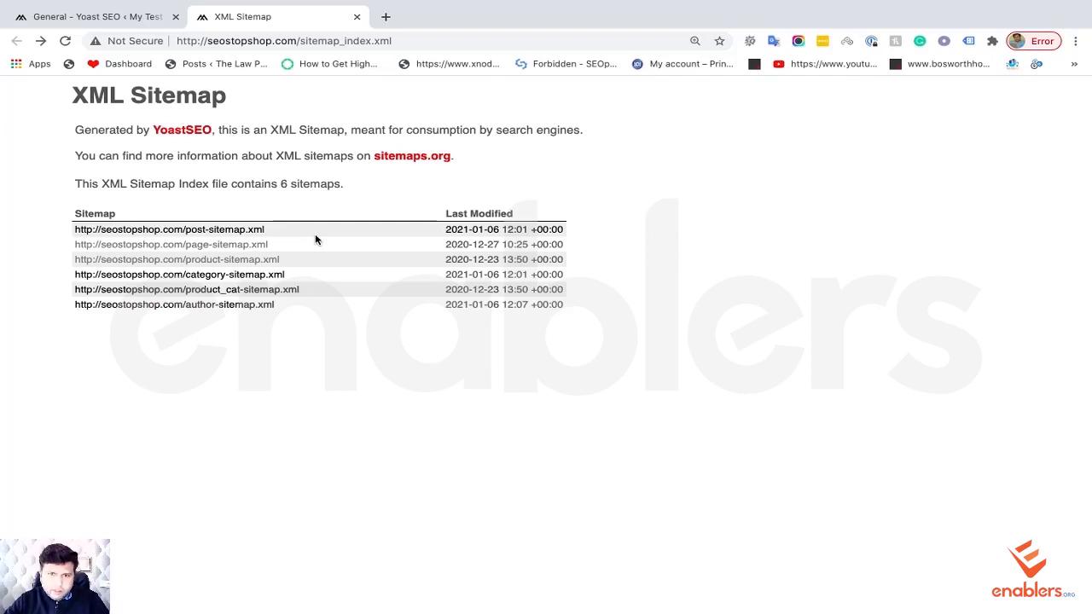
# Step: Return to the Yoast SEO admin page and open the Search Appearance settings
pyautogui.click(141, 18)
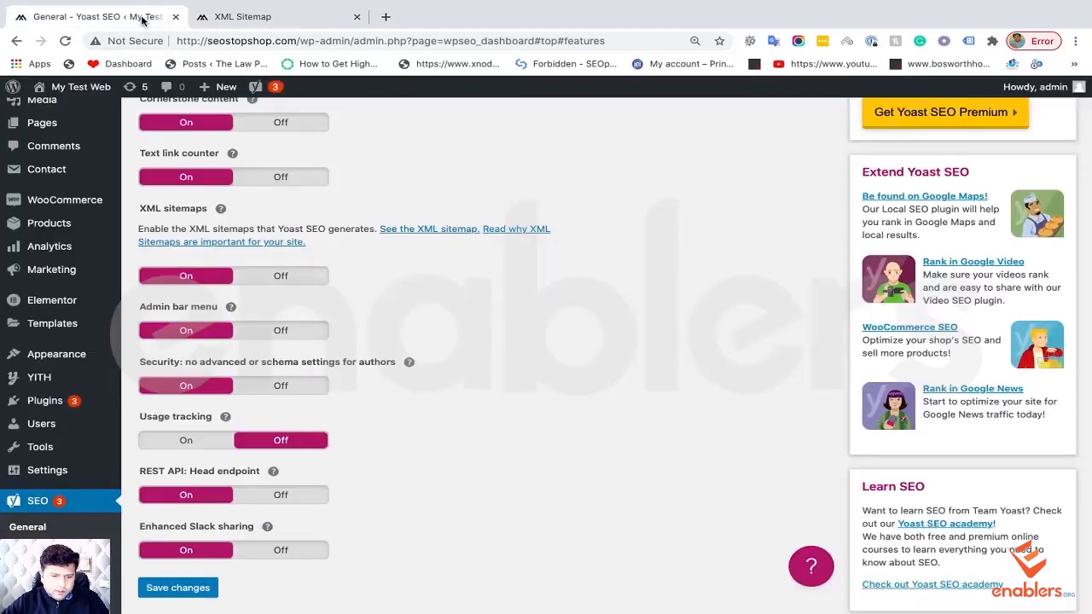
pyautogui.hotkey('ctrl', '+')
pyautogui.hotkey('ctrl', '+')
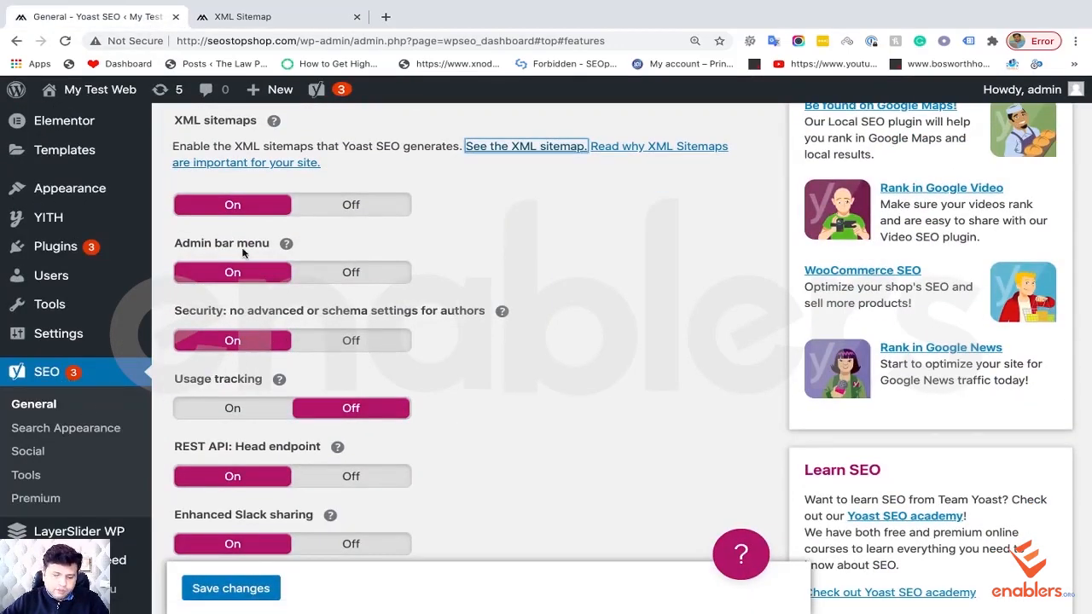
pyautogui.scroll(1, 410, 198)
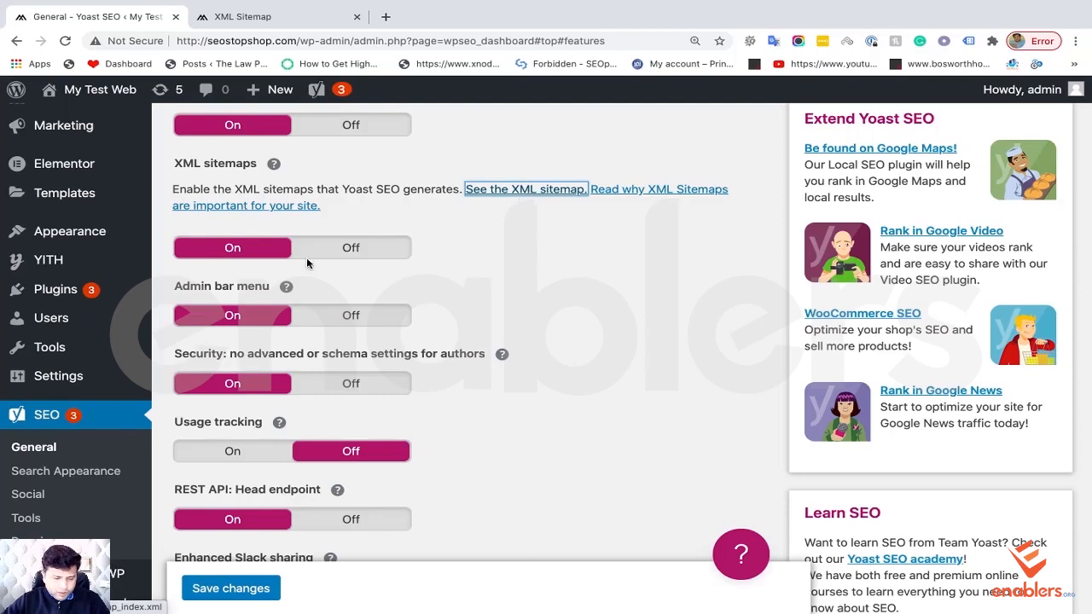
pyautogui.click(71, 475)
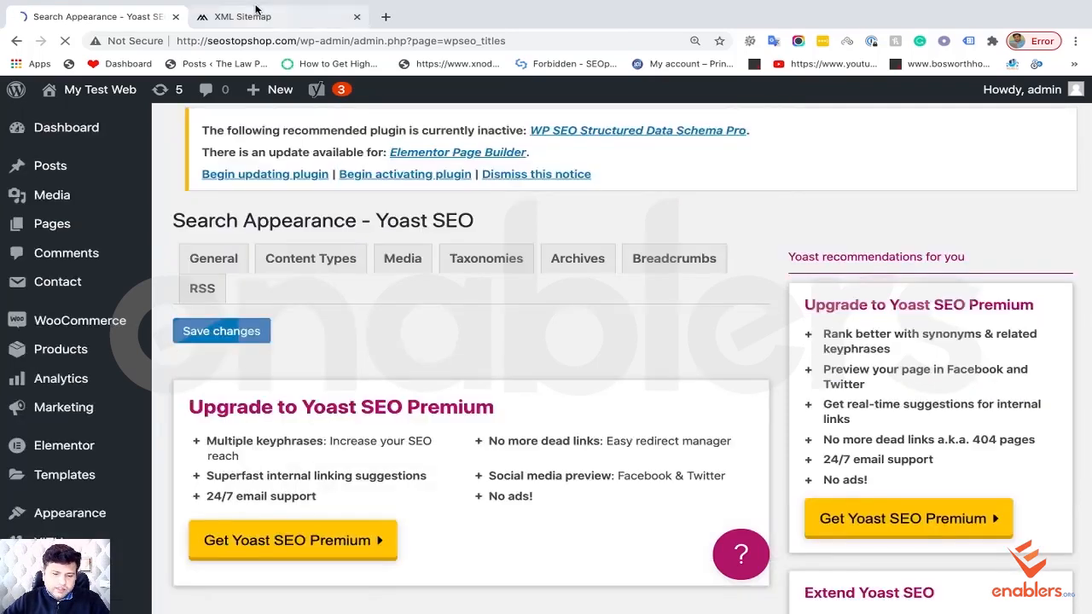
# Step: Recheck the sitemap index and review the general Search Appearance settings from Title Separator to Knowledge Graph & Schema.org
pyautogui.click(259, 16)
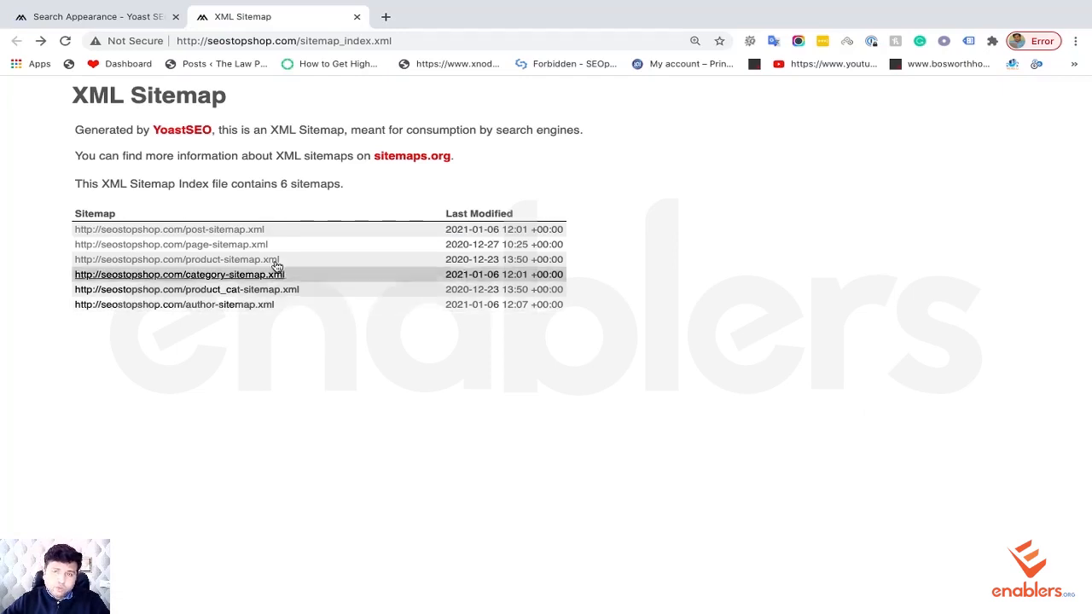
pyautogui.click(96, 16)
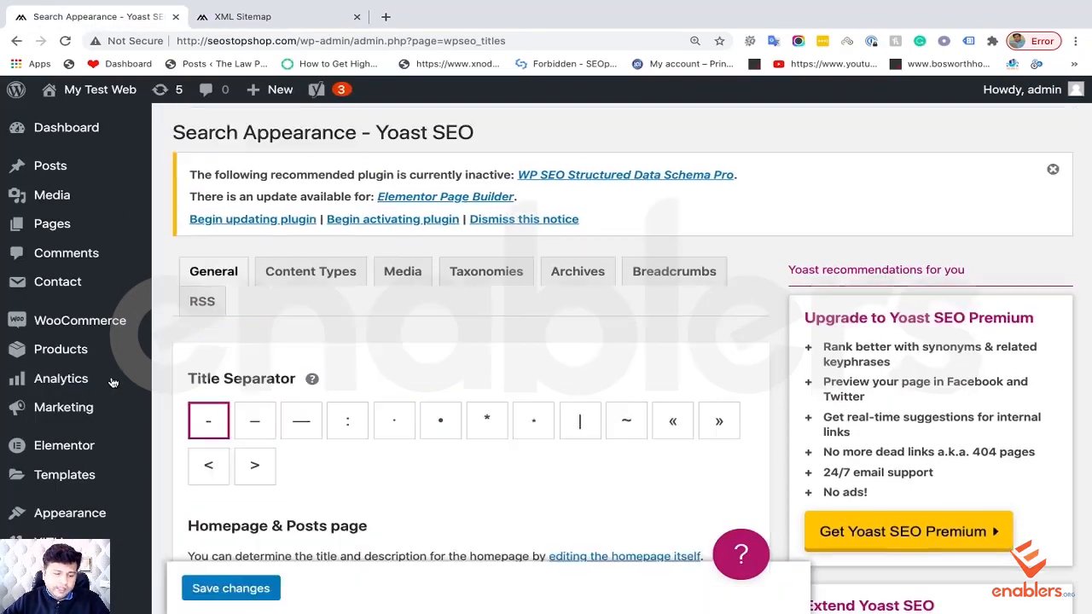
pyautogui.scroll(-2, 85, 264)
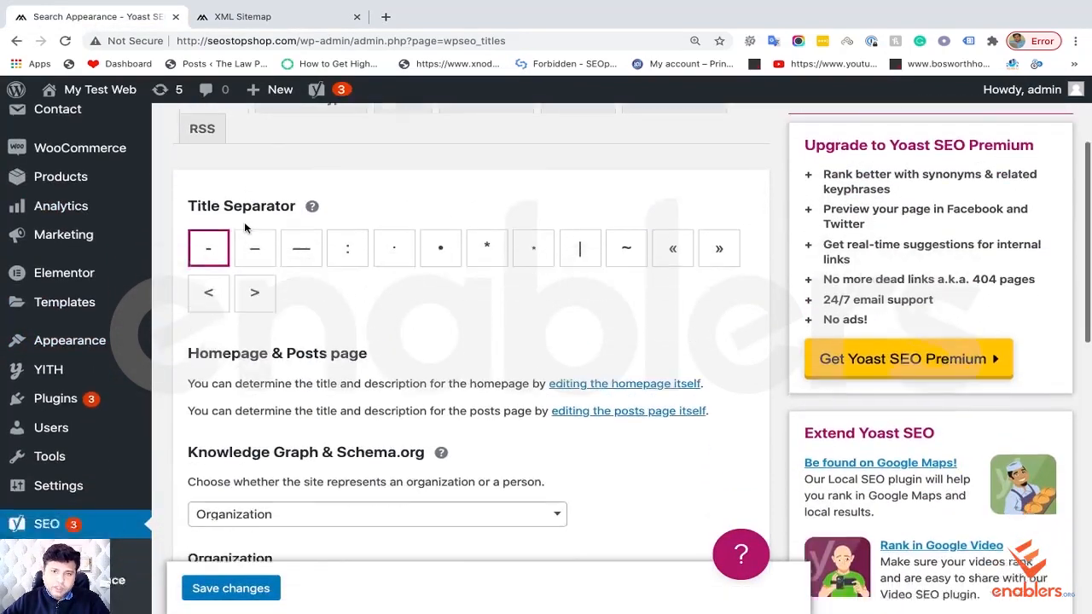
pyautogui.scroll(-3, 244, 222)
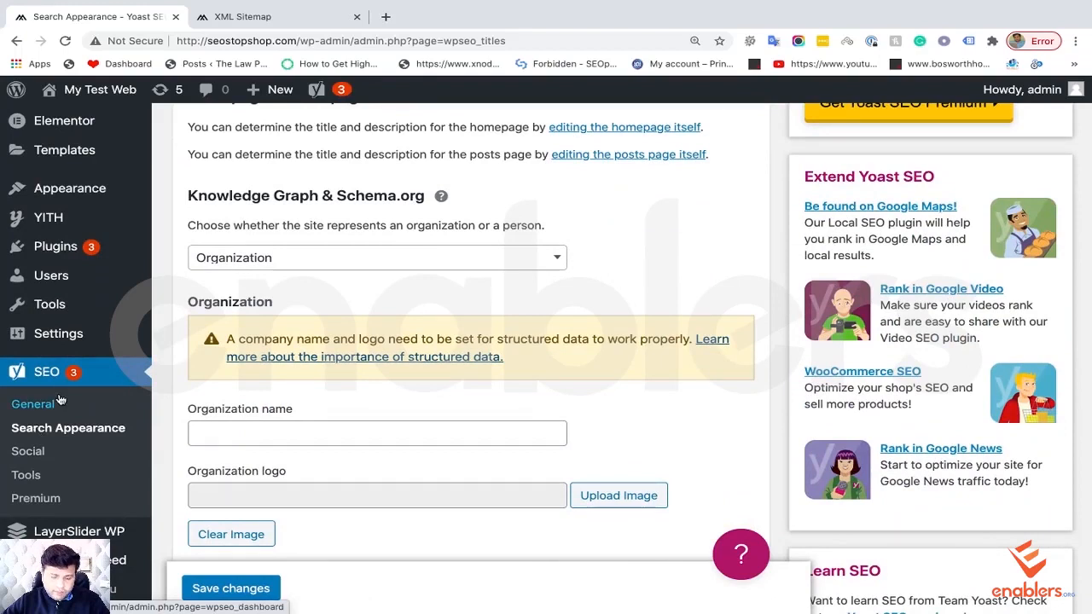
pyautogui.scroll(1, 426, 328)
pyautogui.scroll(5, 426, 328)
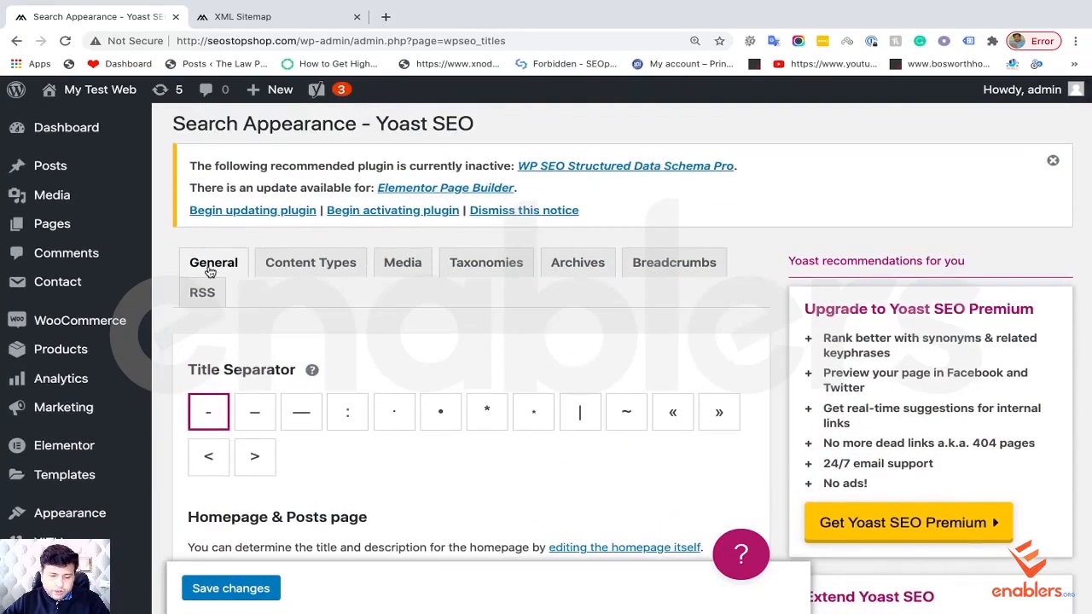
# Step: Open the Content Types search appearance settings and view the options for single post URLs
pyautogui.click(307, 269)
pyautogui.scroll(-2, 392, 311)
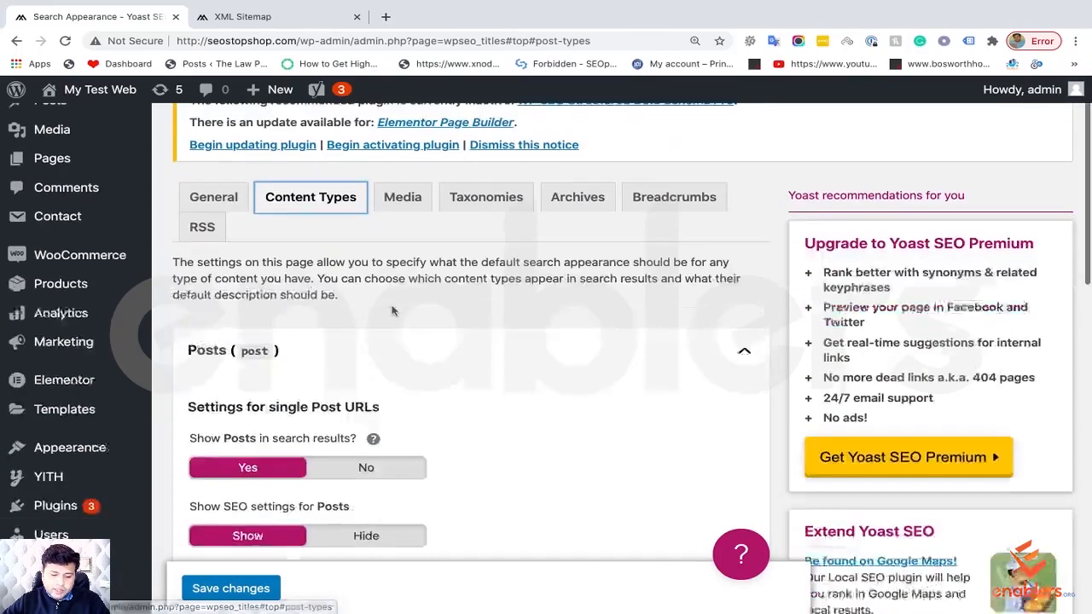
pyautogui.scroll(-2, 391, 310)
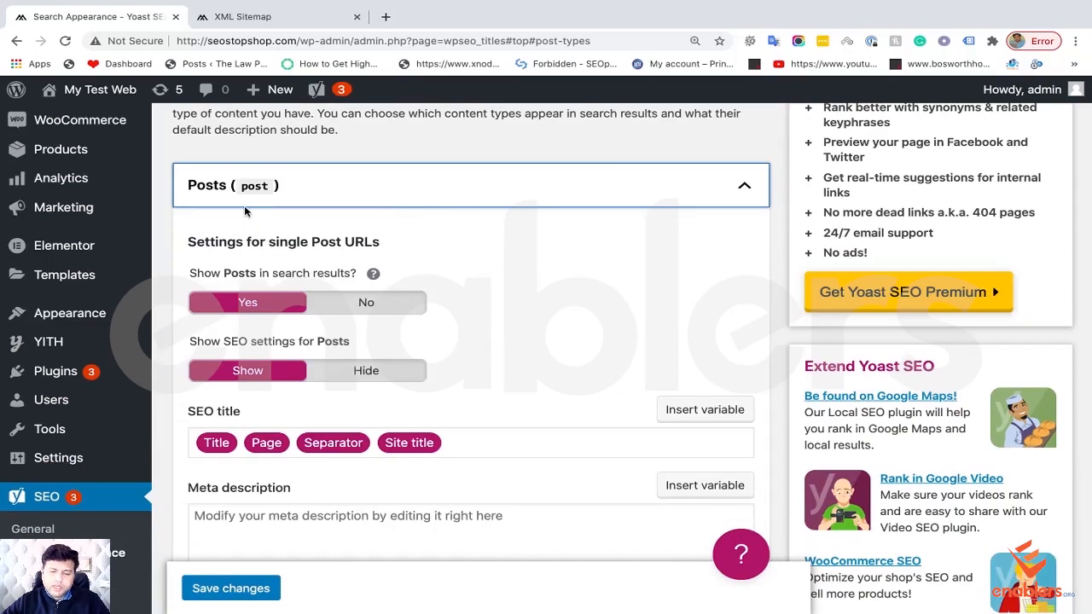
# Step: Review the Posts search appearance settings down to the schema options, comparing them with the XML sitemap index
pyautogui.scroll(-1, 245, 213)
pyautogui.scroll(-1, 270, 201)
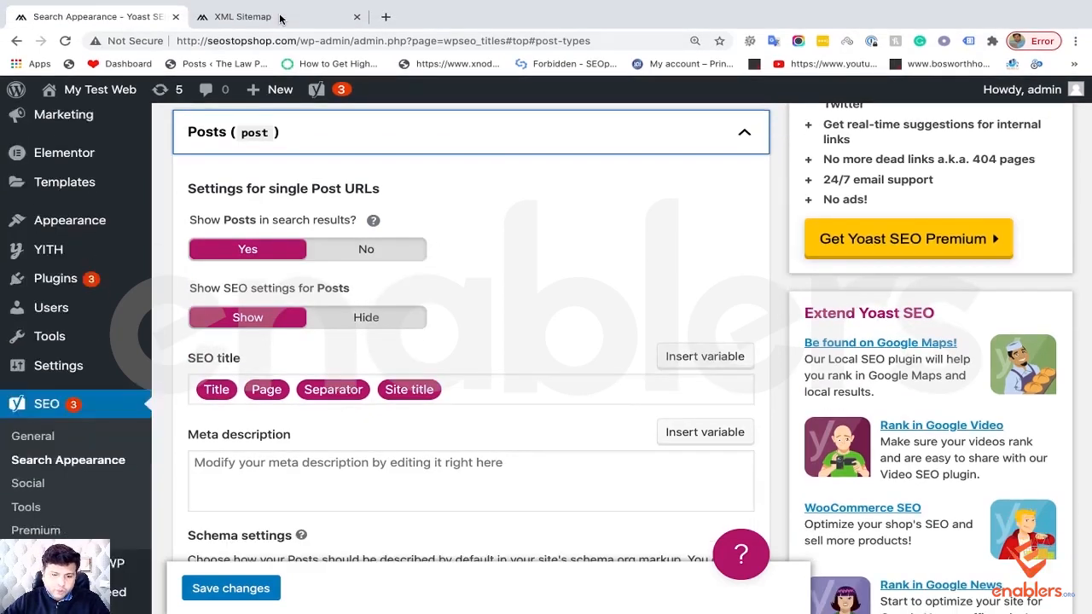
pyautogui.click(281, 17)
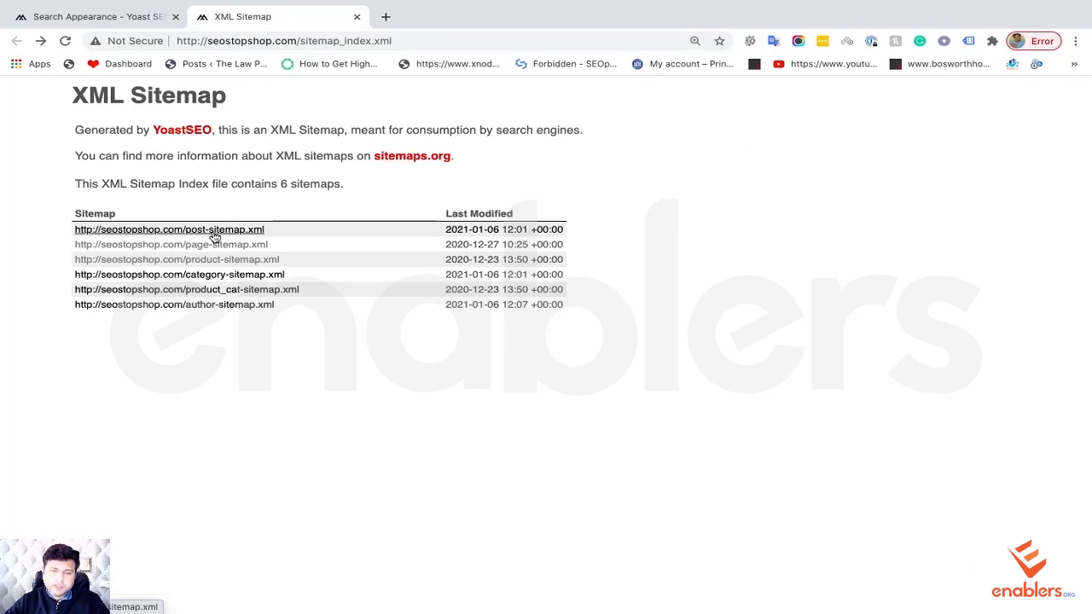
pyautogui.click(122, 17)
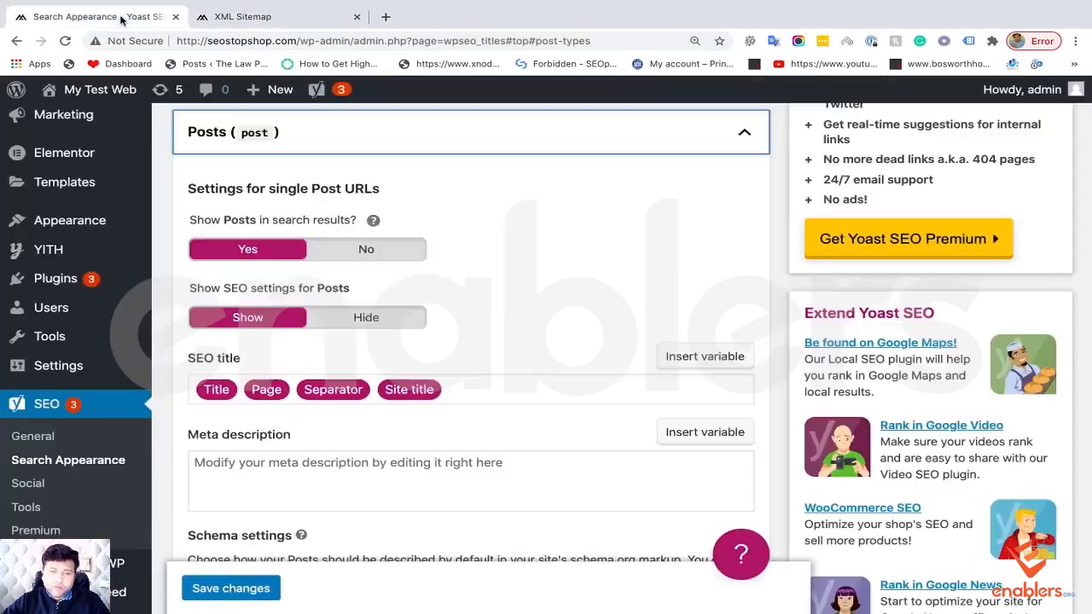
pyautogui.scroll(-1, 515, 210)
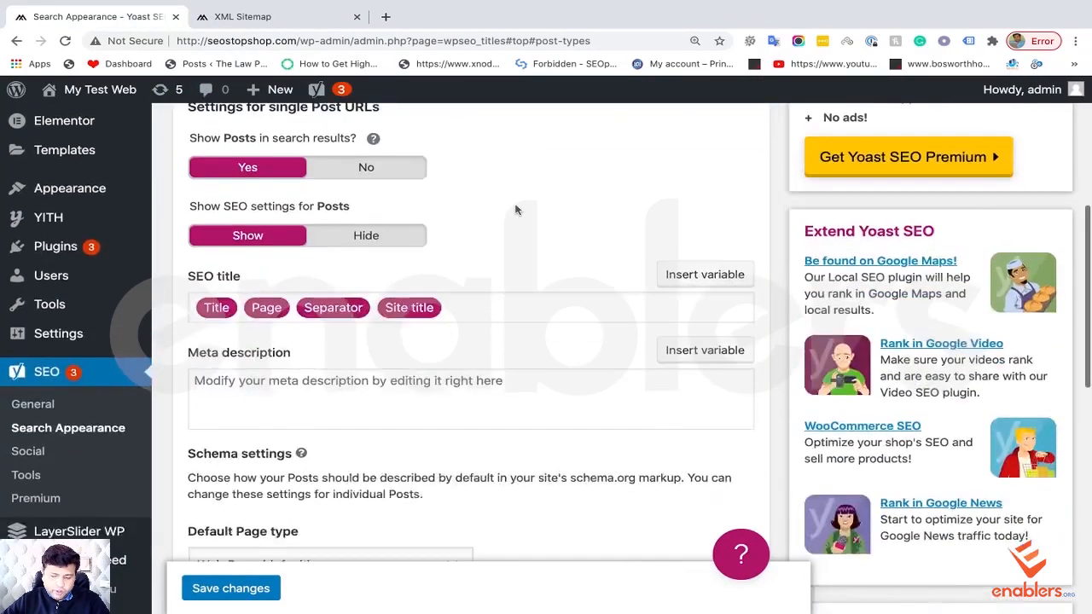
pyautogui.scroll(1, 515, 210)
pyautogui.scroll(-5, 515, 210)
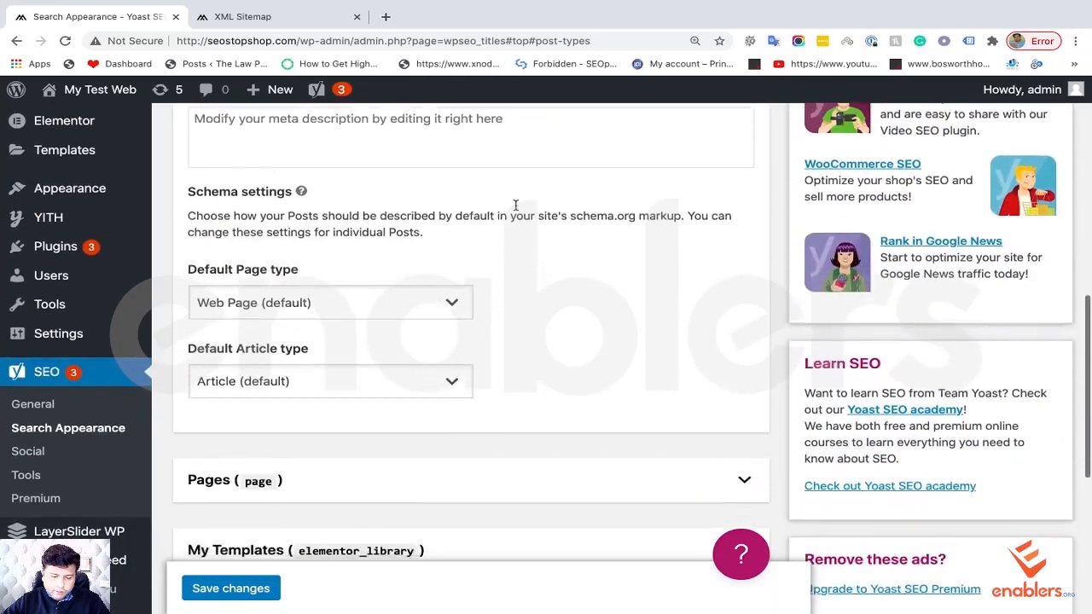
pyautogui.scroll(-2, 515, 210)
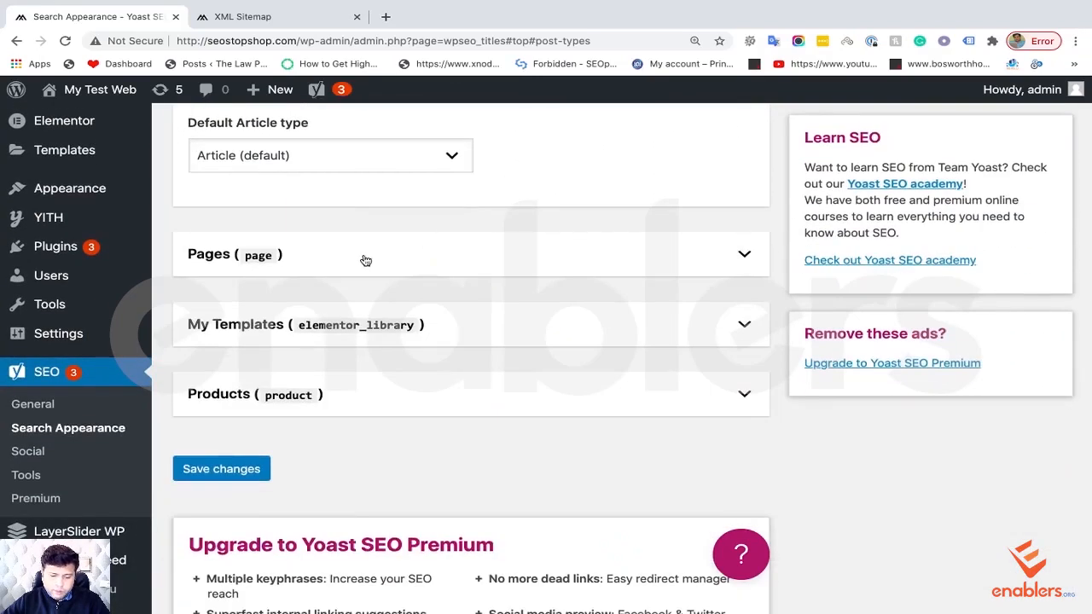
# Step: Expand the Pages content type and review its search visibility, SEO title, meta description and schema settings
pyautogui.click(365, 260)
pyautogui.scroll(-5, 363, 369)
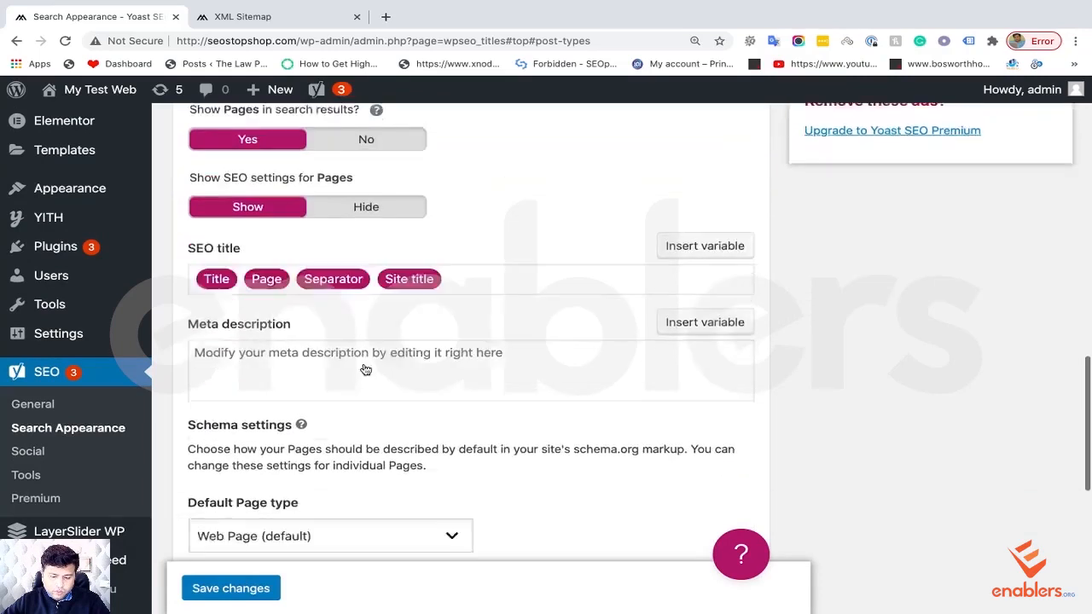
pyautogui.scroll(-3, 364, 368)
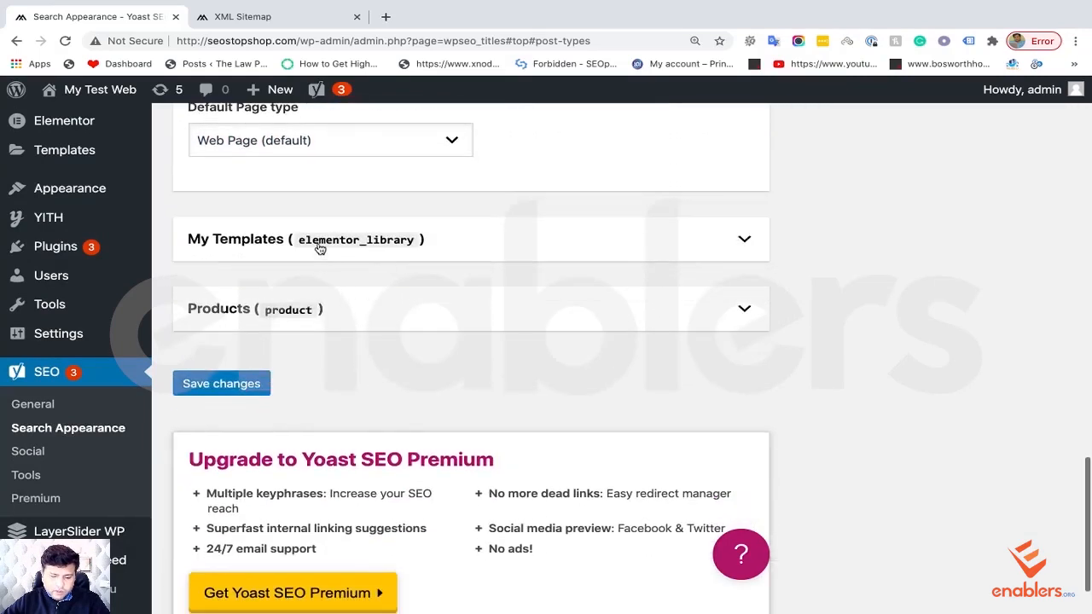
# Step: Set the My Templates content type to No for showing in search results and collapse its section
pyautogui.click(319, 247)
pyautogui.scroll(-1, 418, 260)
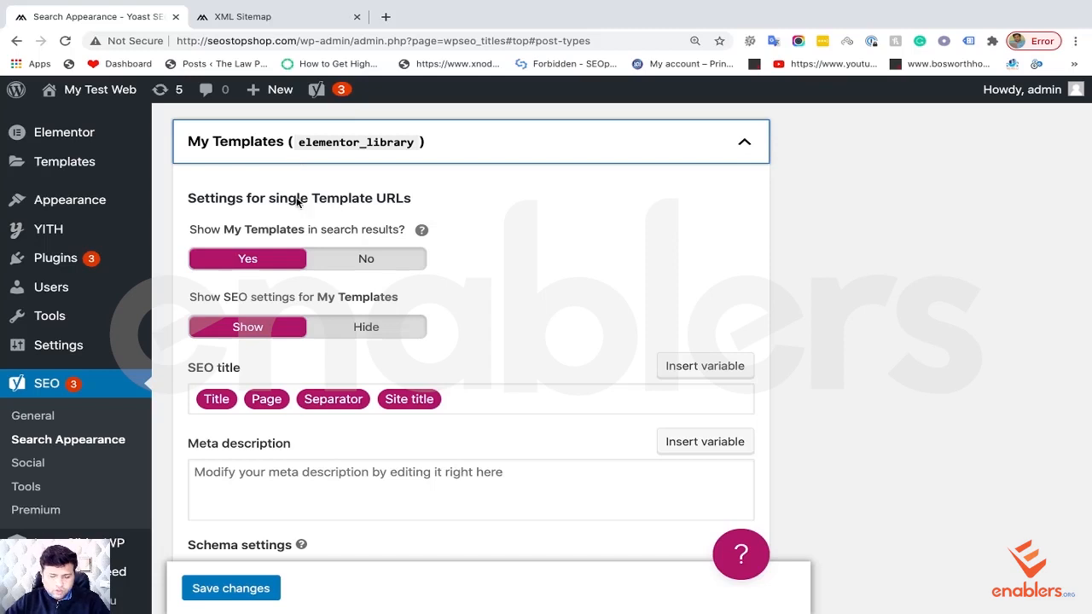
pyautogui.click(362, 261)
pyautogui.scroll(1, 461, 268)
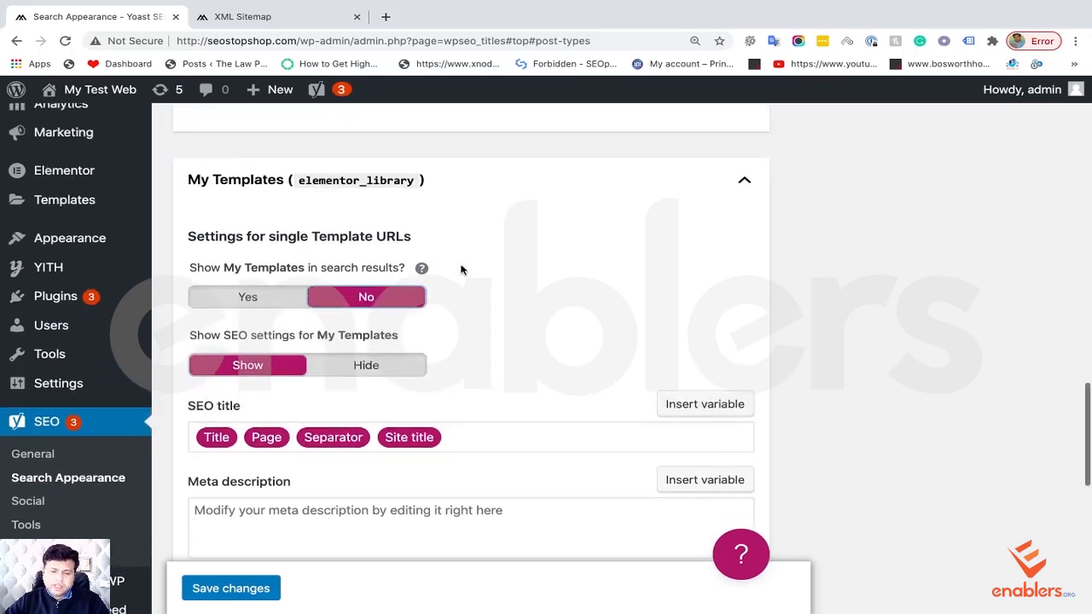
pyautogui.click(442, 187)
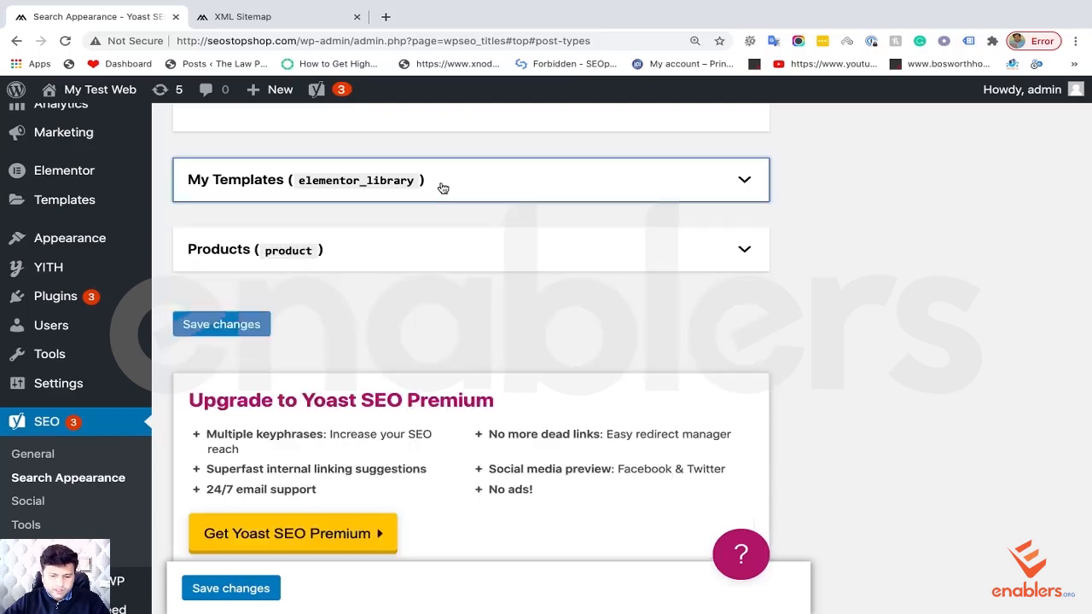
# Step: Expand the Products content type and review its settings for single product URLs
pyautogui.click(380, 247)
pyautogui.scroll(-1, 380, 295)
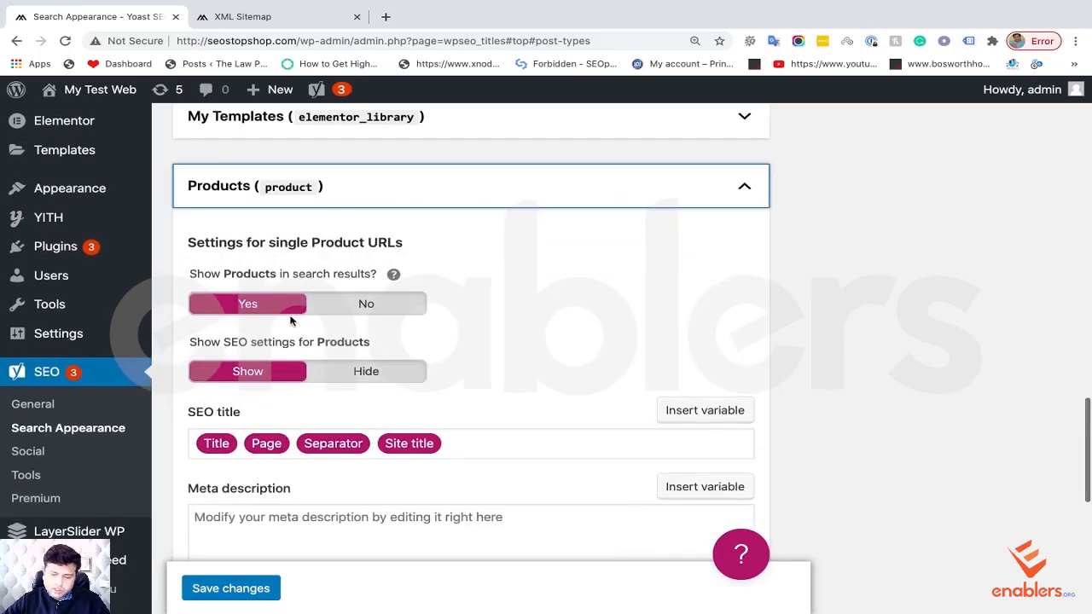
pyautogui.scroll(-2, 292, 319)
pyautogui.scroll(4, 292, 322)
pyautogui.scroll(10, 292, 322)
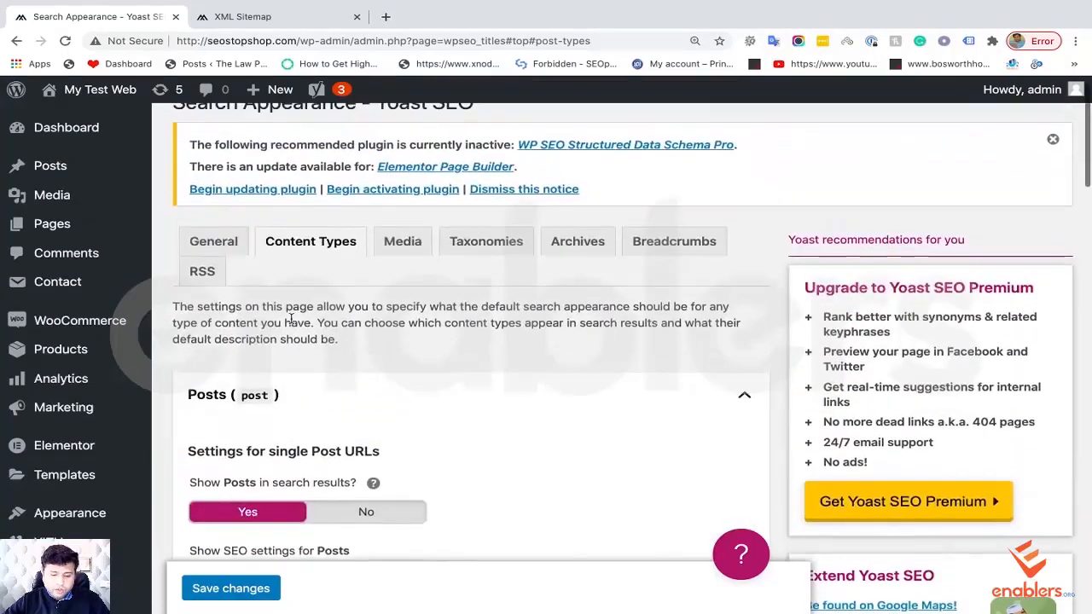
pyautogui.doubleClick(297, 323)
pyautogui.moveTo(296, 322); pyautogui.dragTo(290, 318)
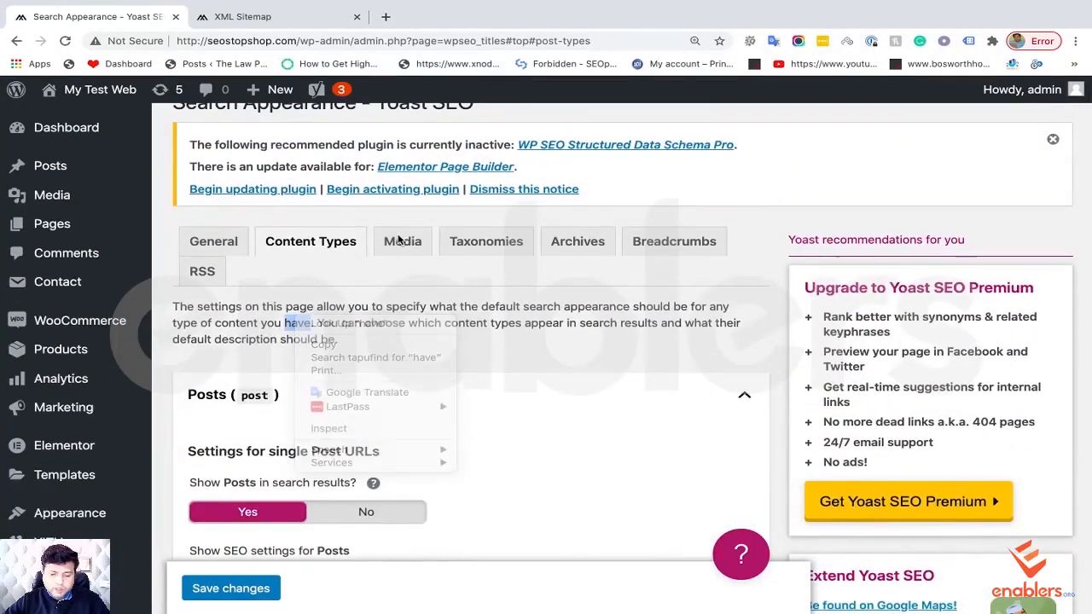
# Step: Open the Media search appearance settings and review the attachment URL redirect option
pyautogui.click(401, 241)
pyautogui.scroll(-3, 267, 348)
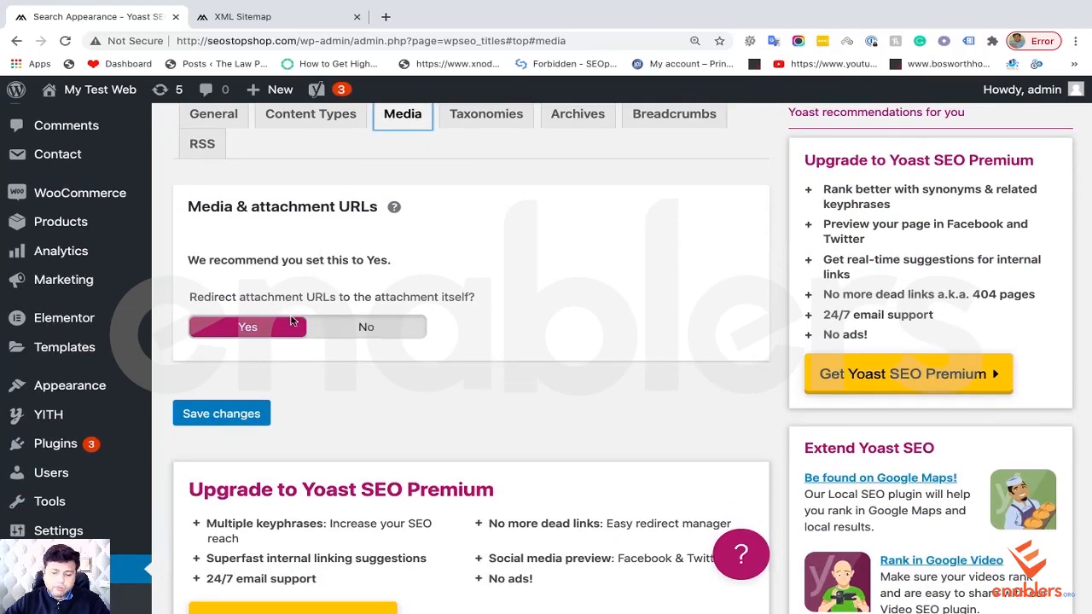
pyautogui.scroll(2, 448, 221)
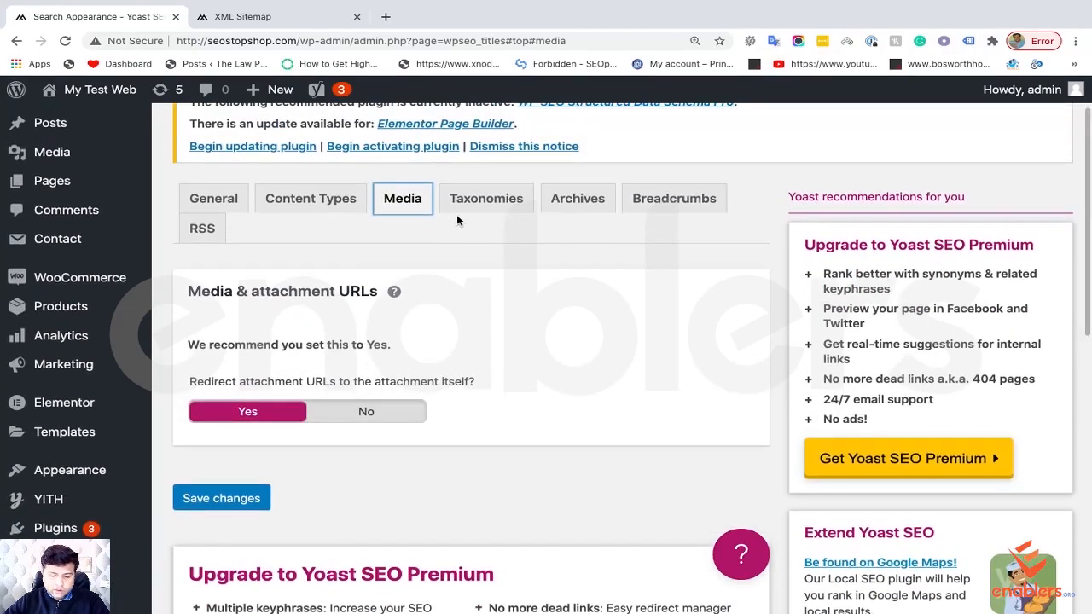
# Step: Open the Taxonomies search appearance settings and review the options for Categories
pyautogui.click(456, 201)
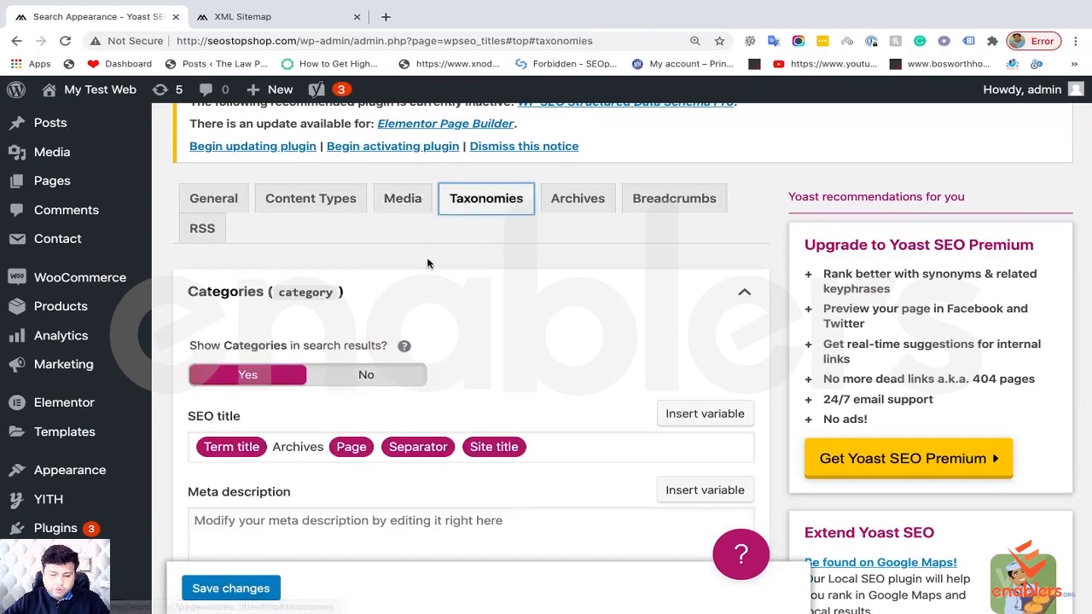
pyautogui.scroll(-1, 428, 263)
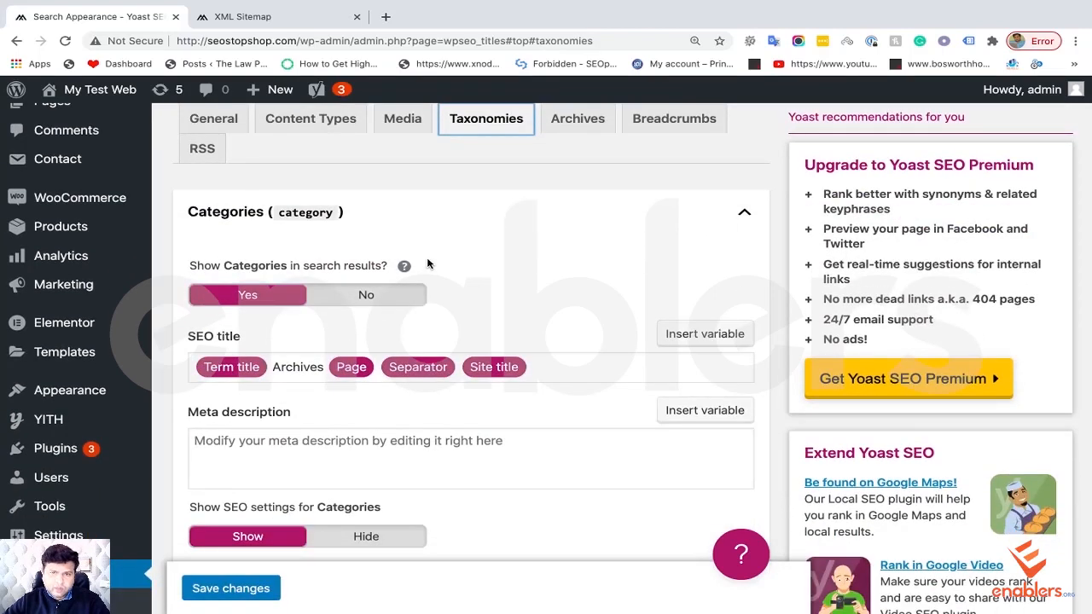
pyautogui.scroll(-1, 428, 263)
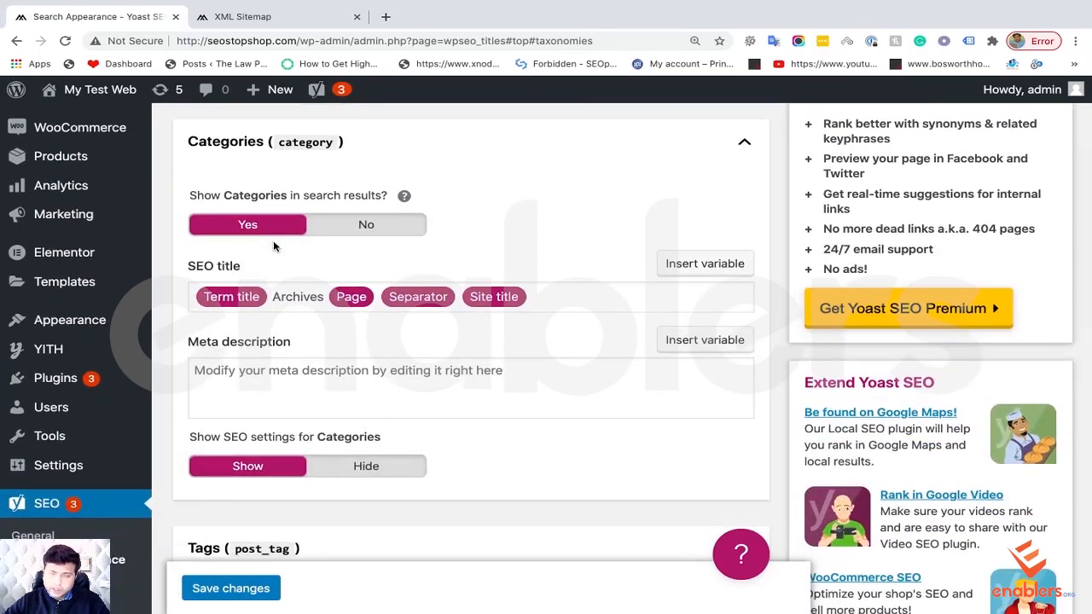
pyautogui.scroll(-4, 274, 247)
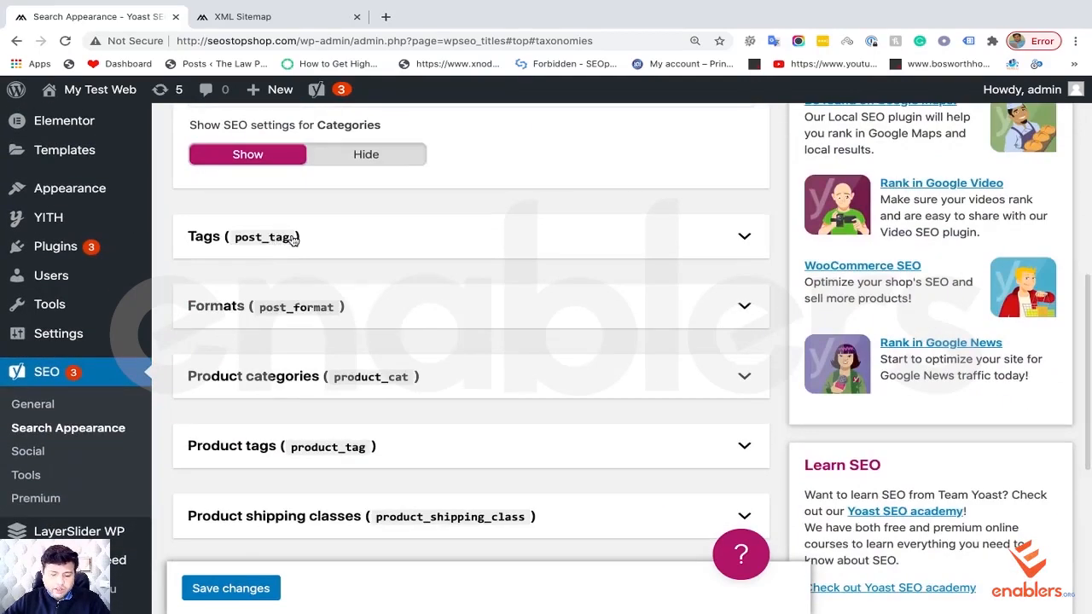
# Step: Check the Tags taxonomy against the XML sitemap index and set showing Tags in search results to No
pyautogui.click(292, 238)
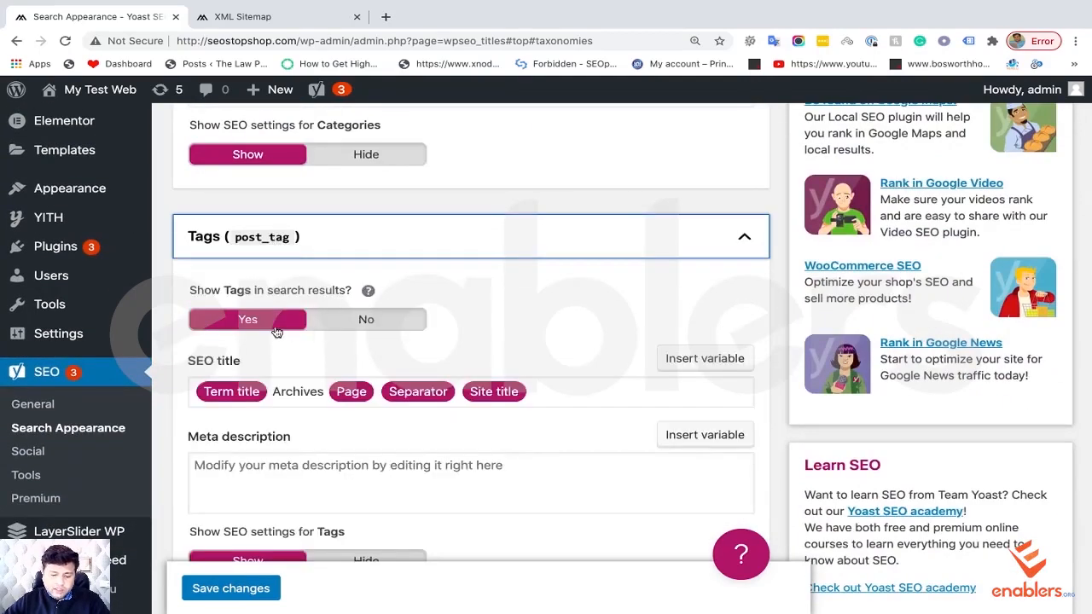
pyautogui.scroll(-1, 285, 329)
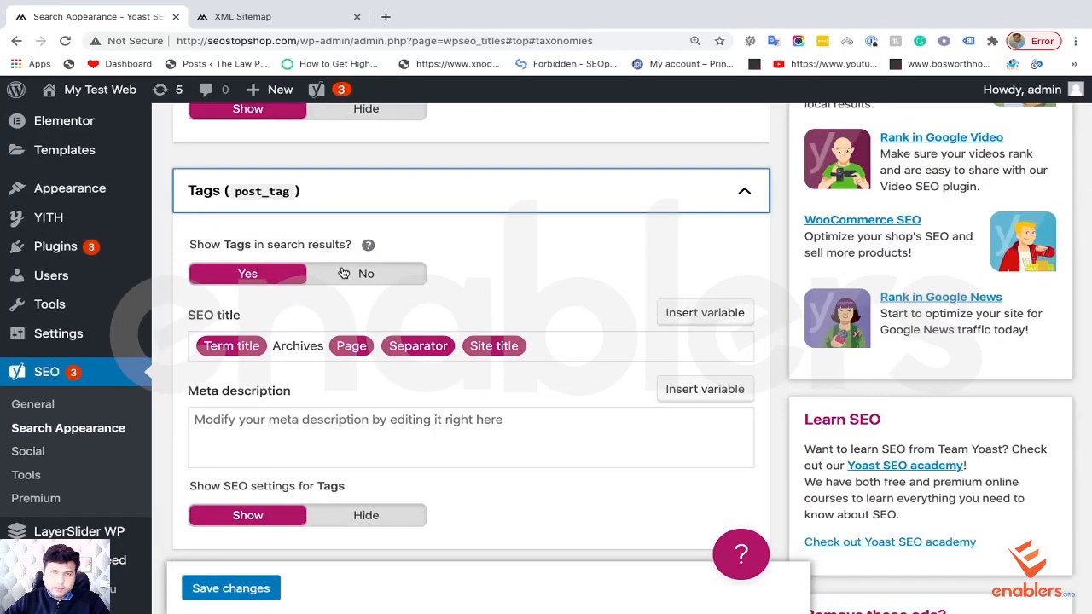
pyautogui.click(259, 17)
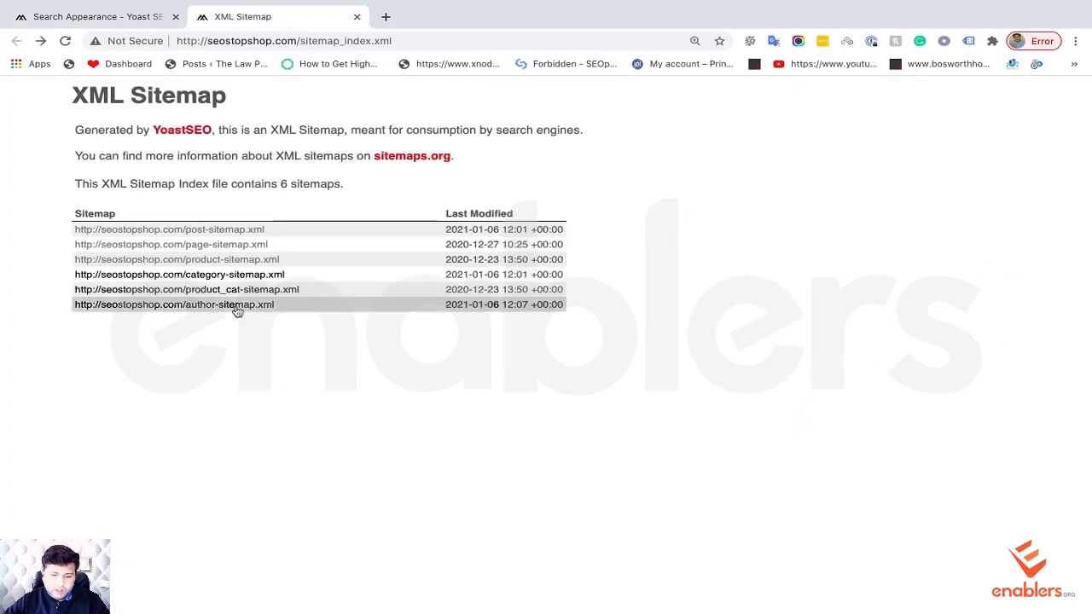
pyautogui.click(114, 17)
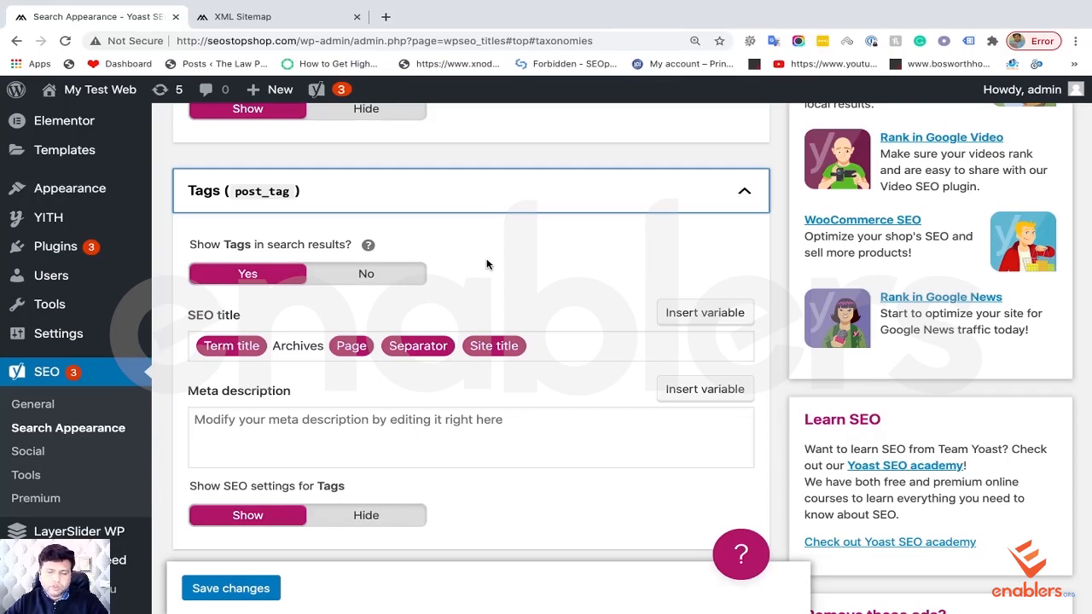
pyautogui.click(592, 274)
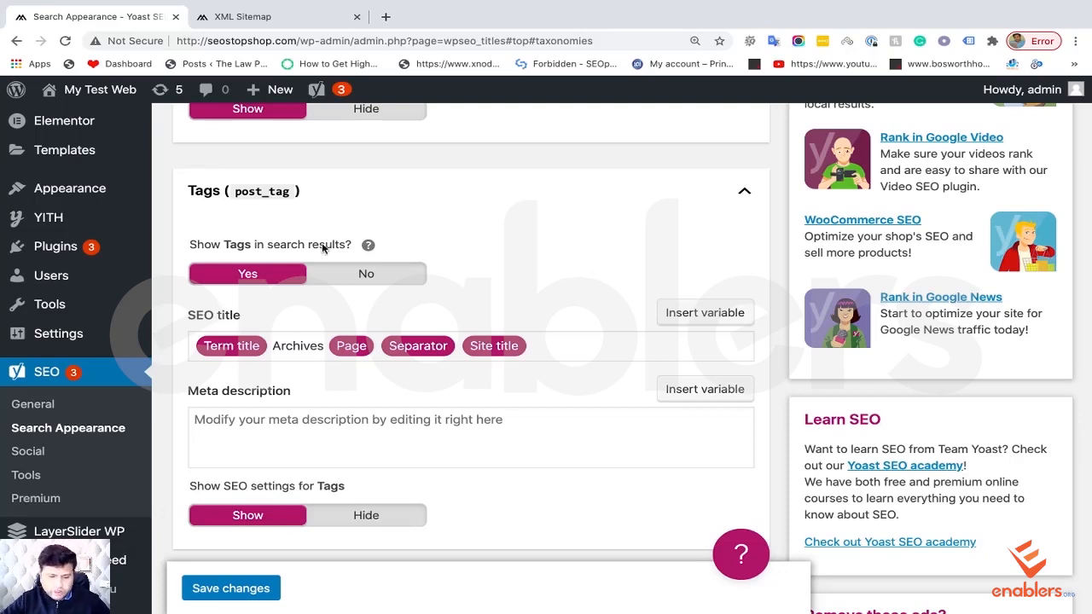
pyautogui.click(400, 284)
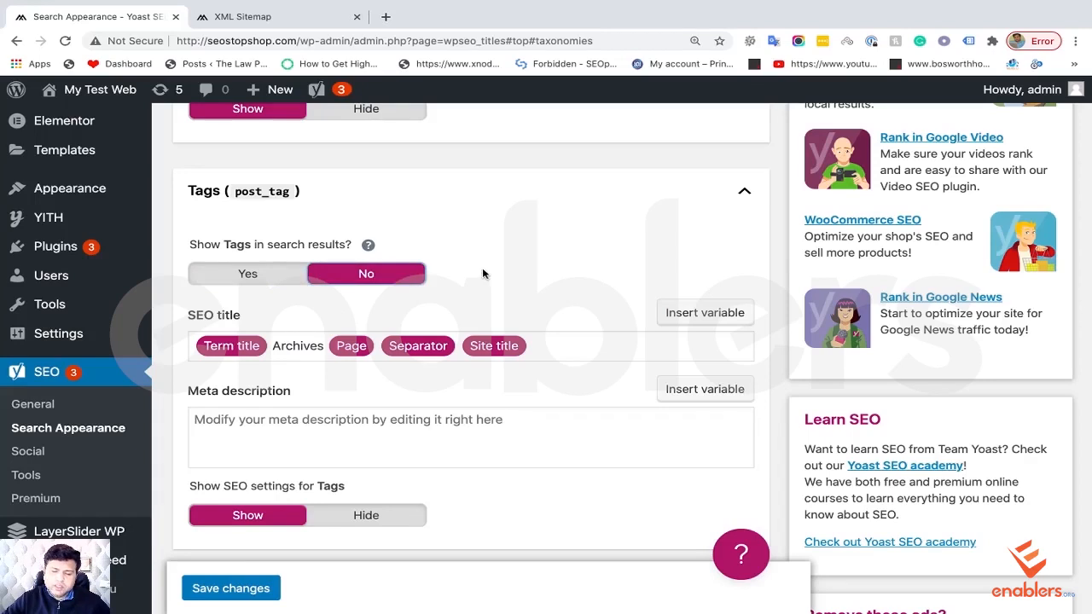
# Step: Set the format-based archives of the Formats taxonomy to Disabled and collapse the section
pyautogui.scroll(-3, 482, 271)
pyautogui.scroll(-4, 482, 271)
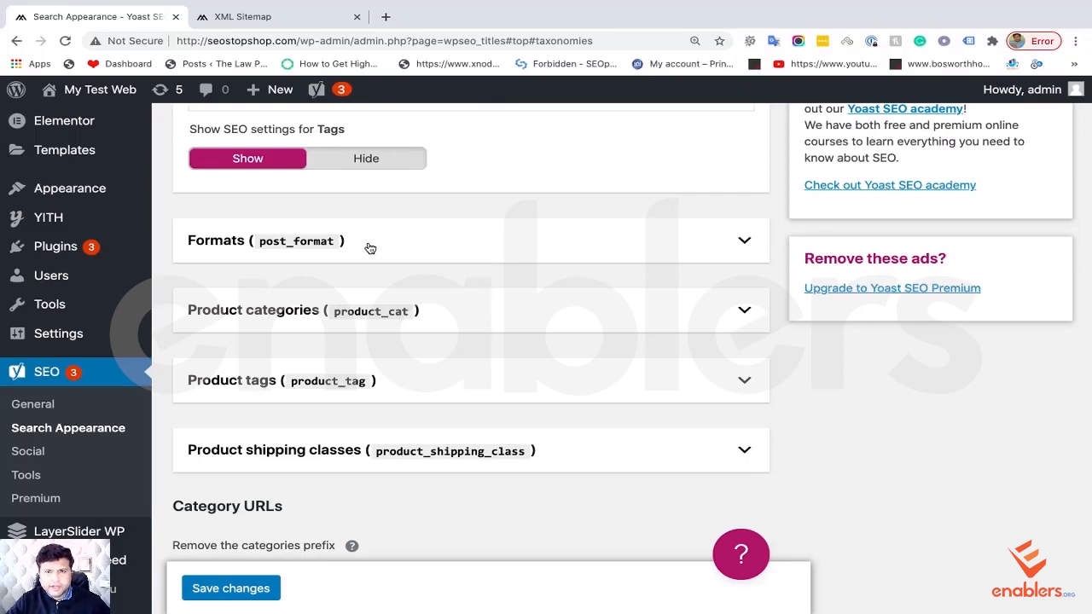
pyautogui.click(370, 247)
pyautogui.click(366, 334)
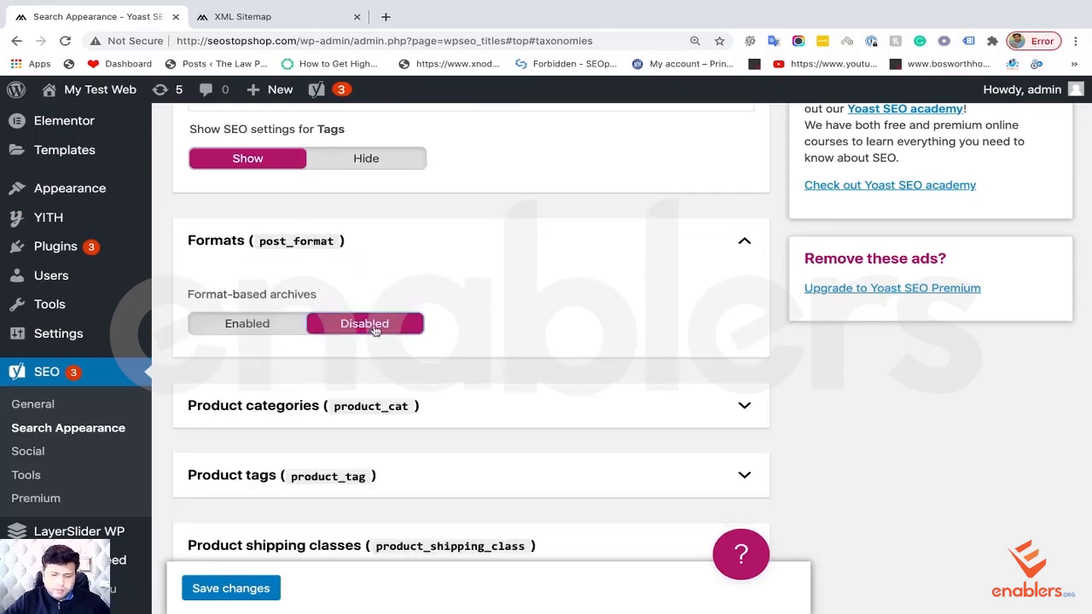
pyautogui.click(413, 255)
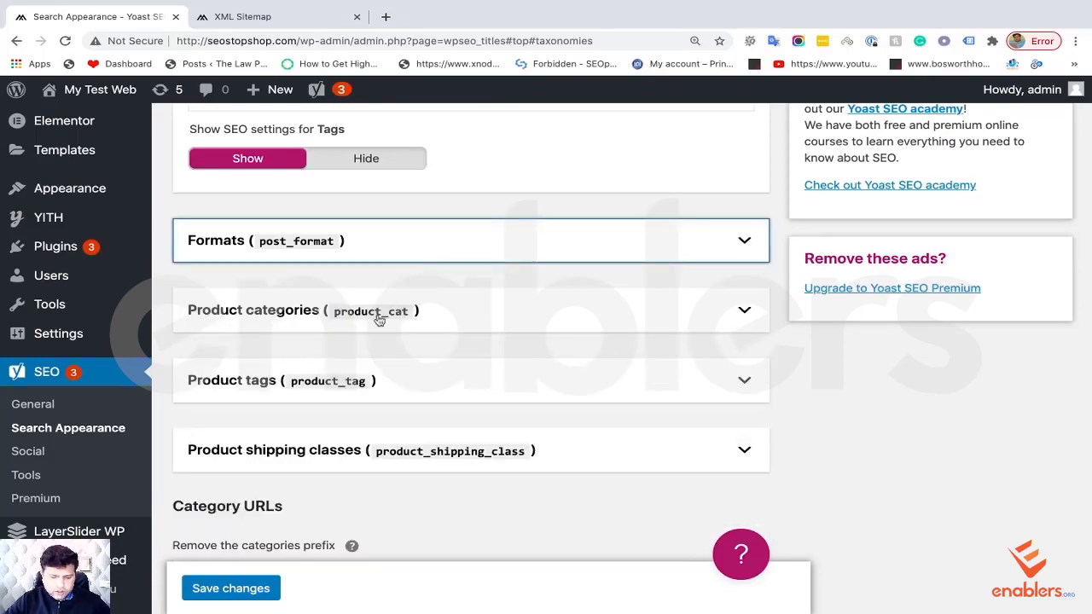
# Step: Expand the Product categories taxonomy and review its search visibility, SEO title and meta description settings
pyautogui.click(379, 317)
pyautogui.scroll(-2, 427, 331)
pyautogui.scroll(-2, 427, 331)
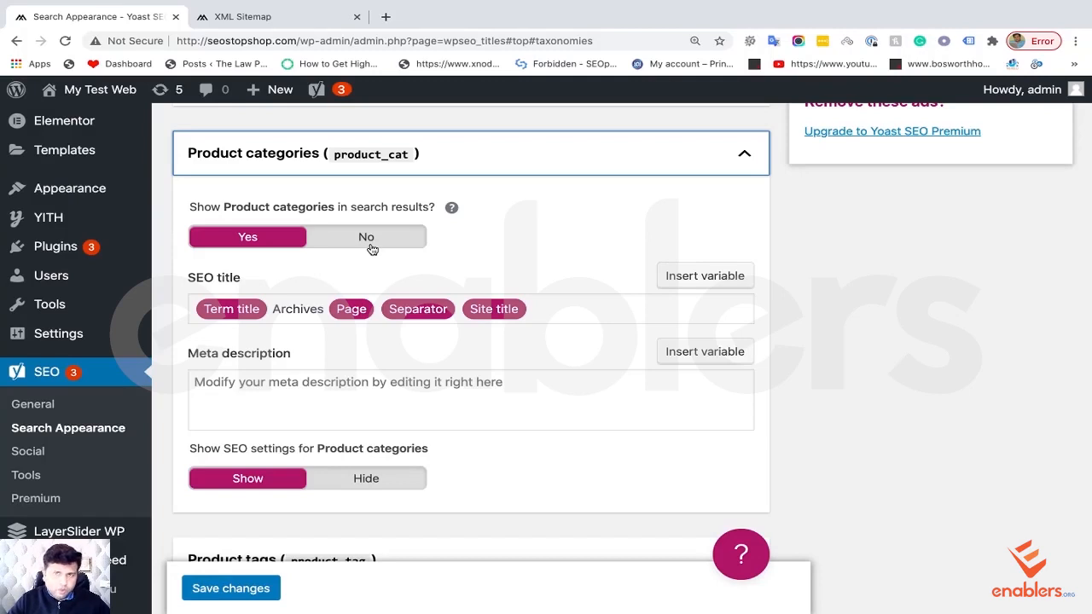
pyautogui.scroll(-3, 395, 342)
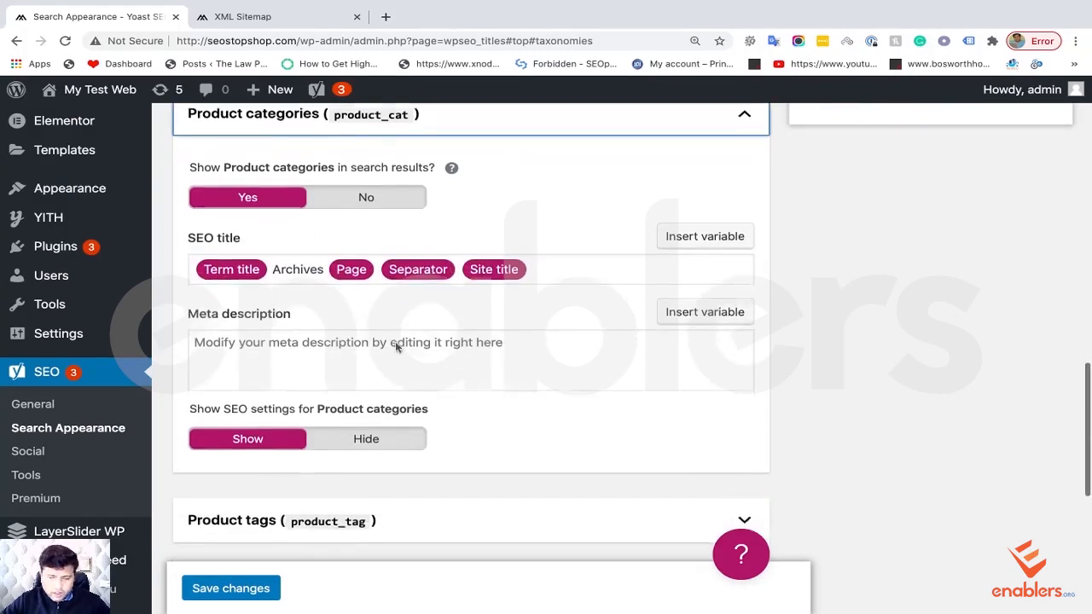
pyautogui.scroll(-5, 397, 348)
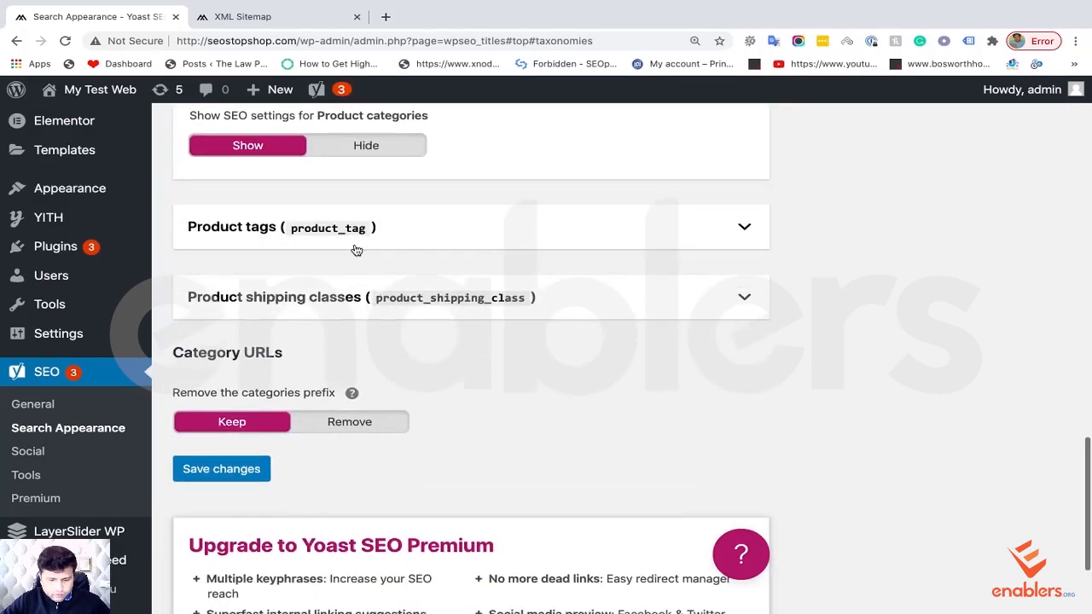
# Step: Expand the Product tags taxonomy and set showing Product tags in search results to No
pyautogui.click(353, 247)
pyautogui.click(371, 311)
pyautogui.scroll(-7, 422, 322)
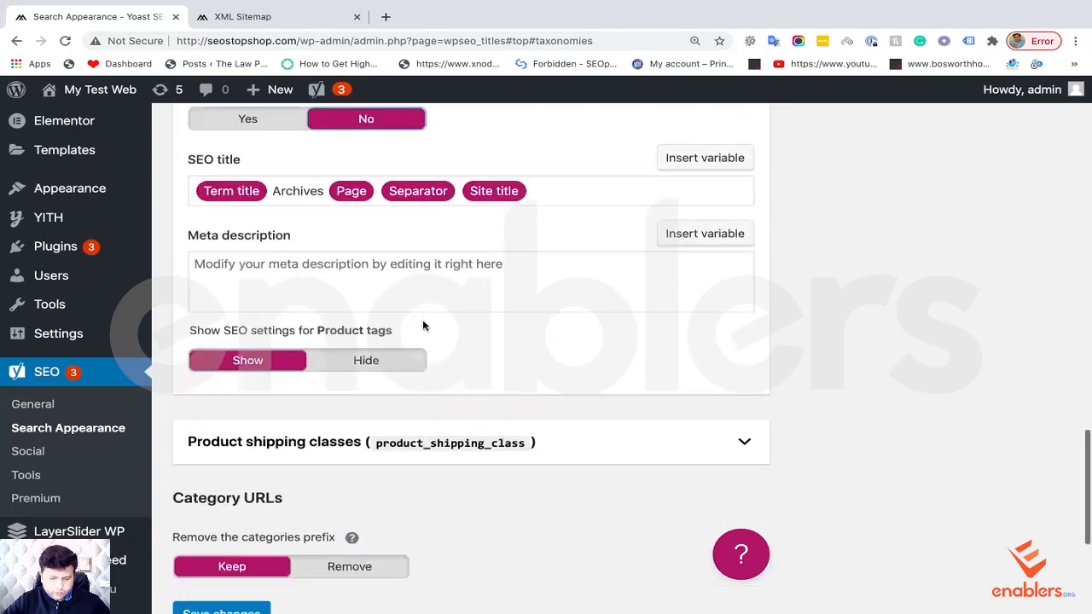
# Step: Expand the Product shipping classes taxonomy and set showing them in search results to No
pyautogui.click(301, 317)
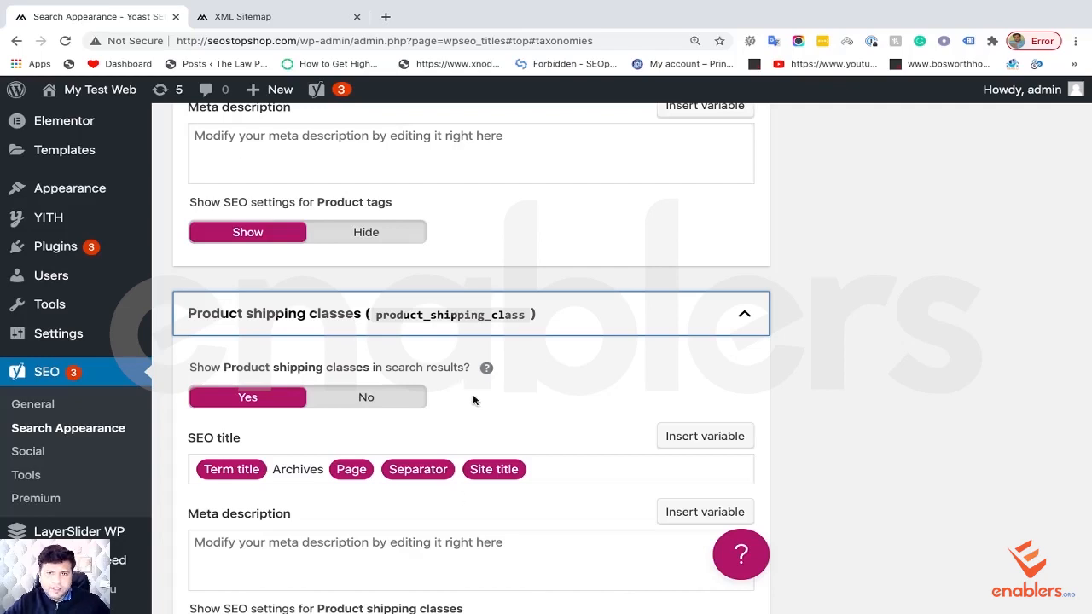
pyautogui.click(381, 381)
pyautogui.click(391, 397)
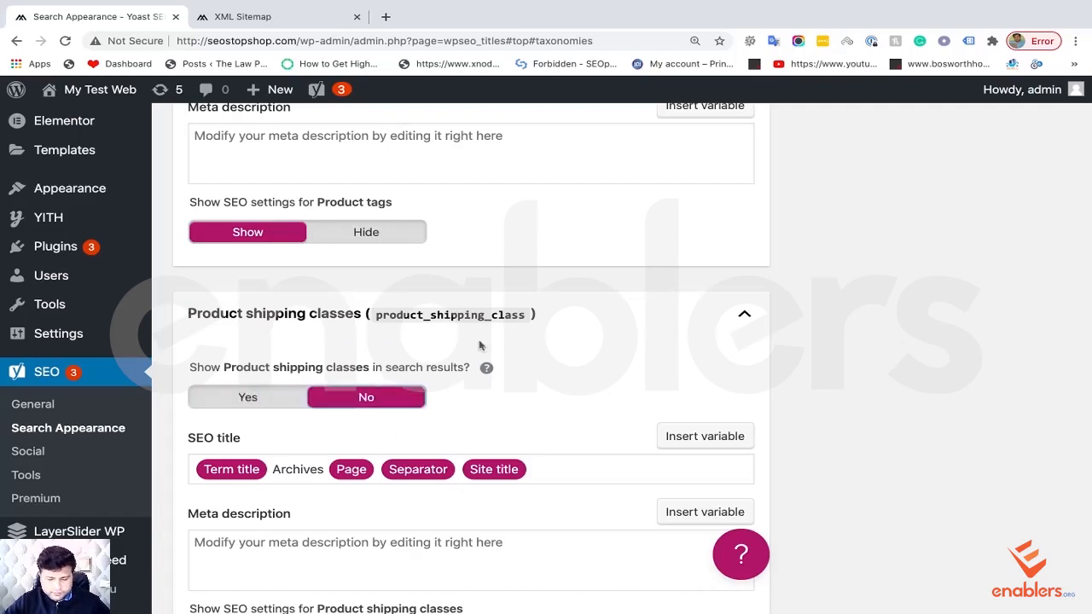
# Step: Open the Archives search appearance settings and set Author archives to Disabled
pyautogui.scroll(15, 480, 343)
pyautogui.scroll(3, 516, 333)
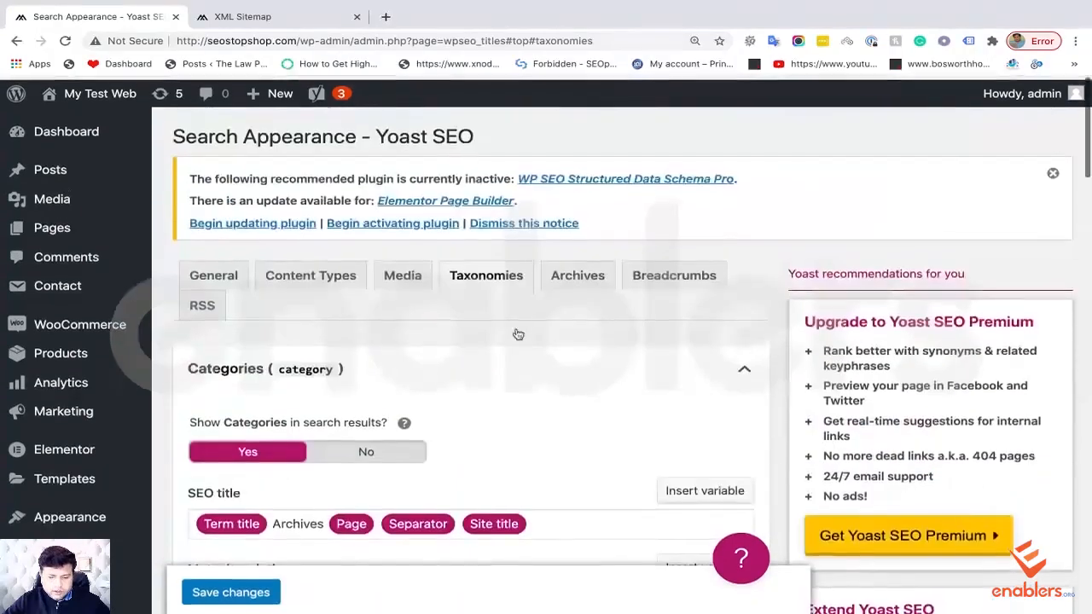
pyautogui.click(572, 274)
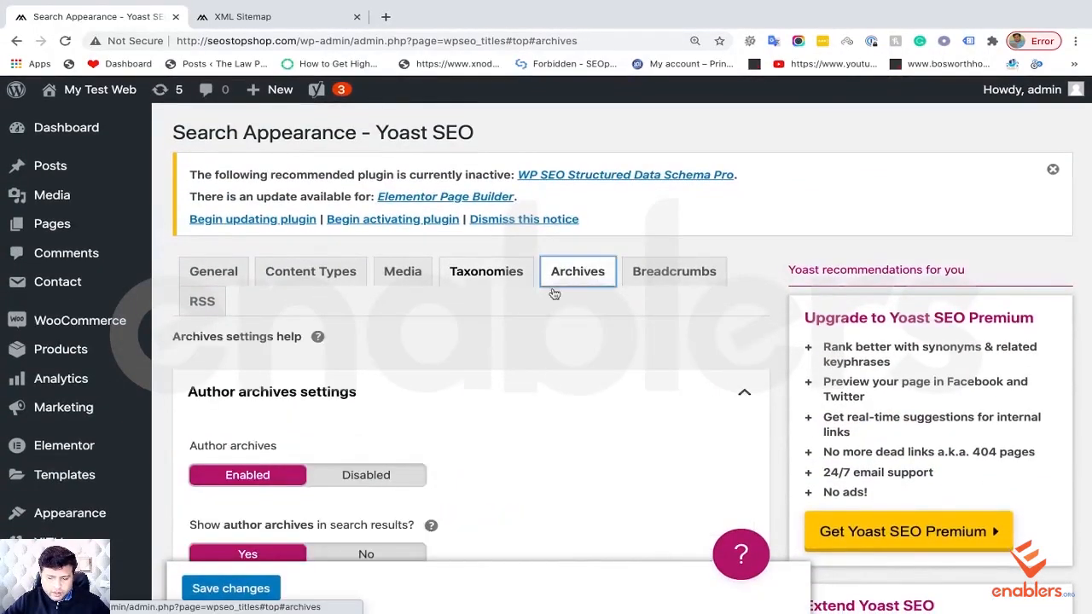
pyautogui.scroll(-5, 470, 338)
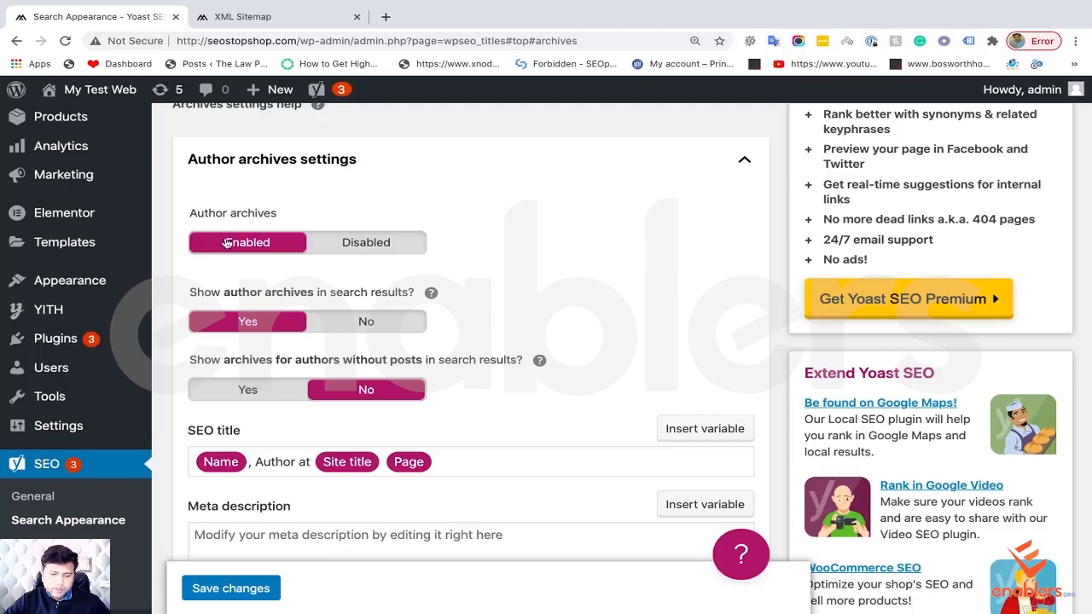
pyautogui.click(393, 253)
# Step: Expand the Date archives settings and set Date archives to Disabled
pyautogui.scroll(-1, 391, 272)
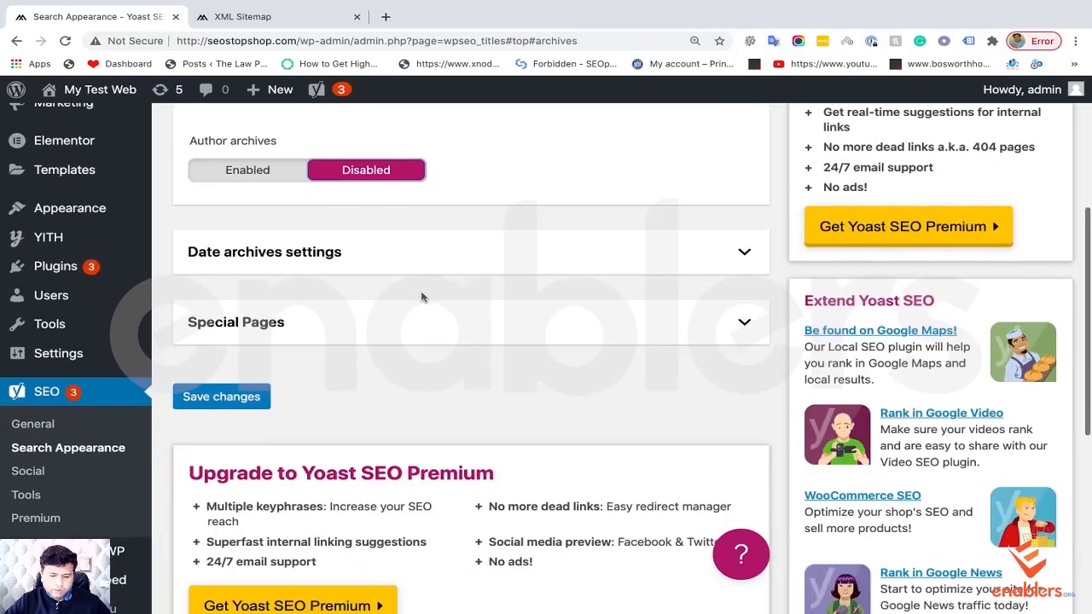
pyautogui.click(390, 272)
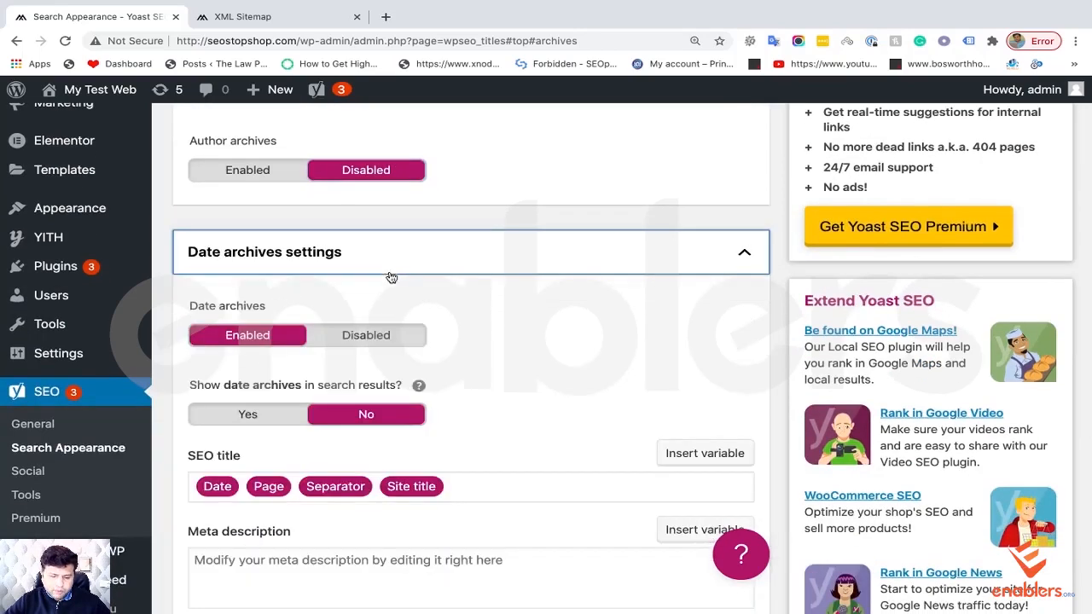
pyautogui.click(378, 341)
pyautogui.click(266, 337)
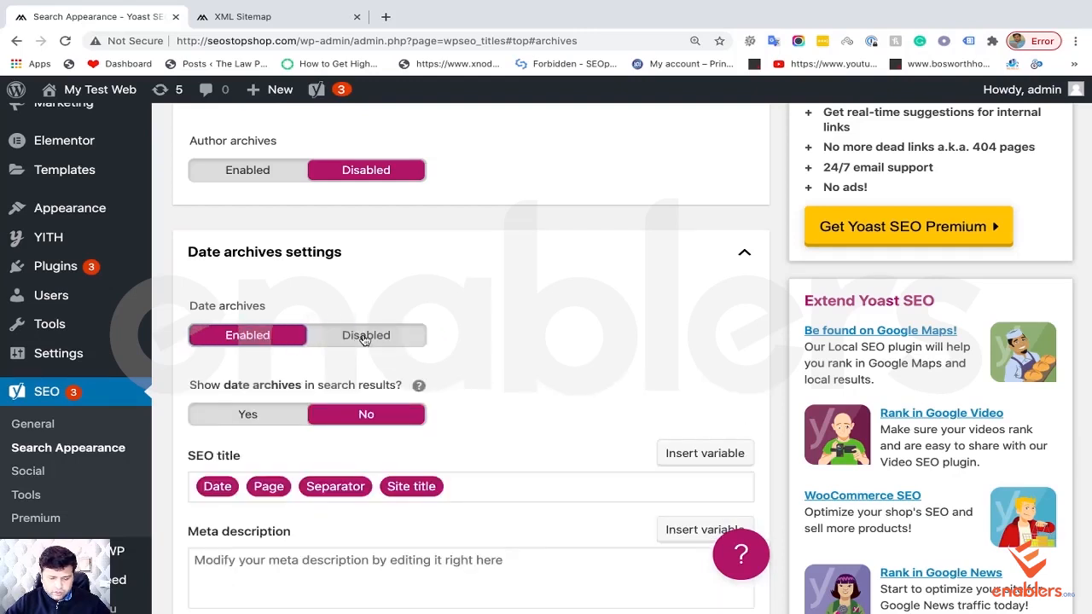
pyautogui.click(365, 337)
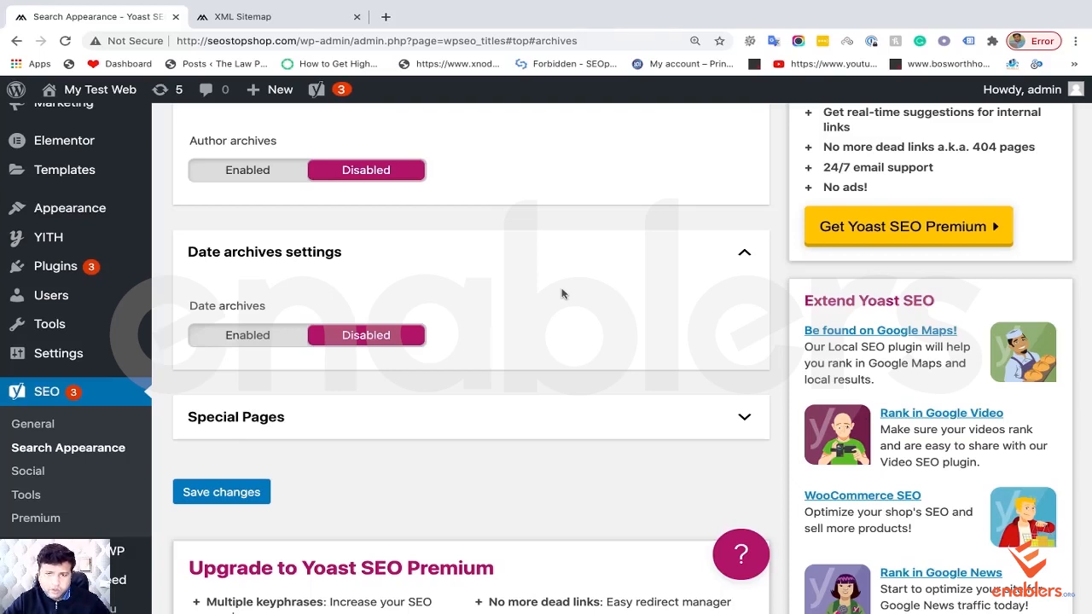
# Step: Review the author and date archive settings and save the changes
pyautogui.scroll(5, 585, 250)
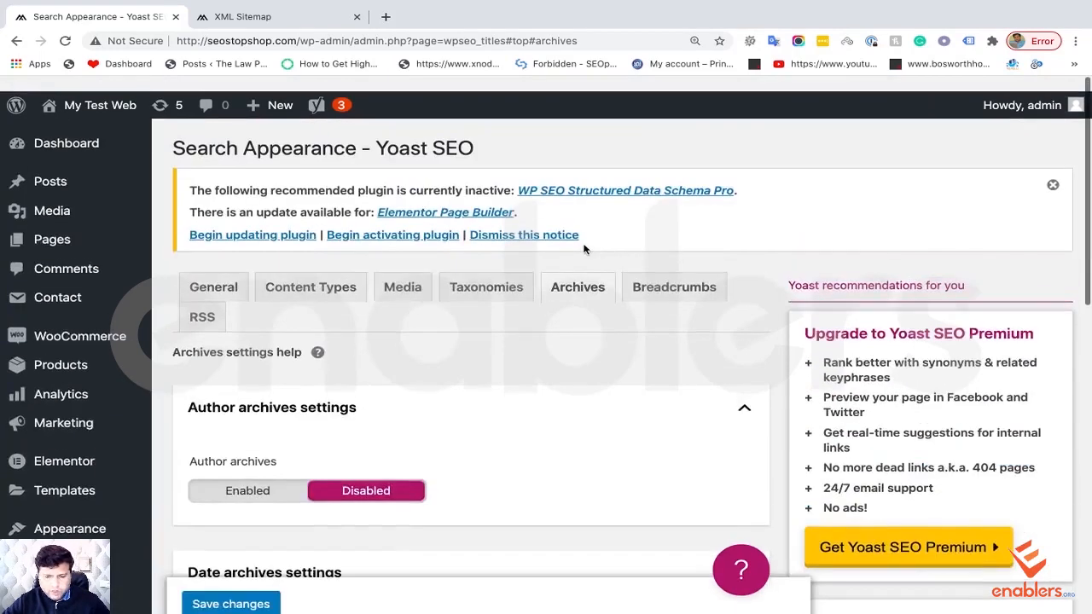
pyautogui.scroll(-1, 485, 370)
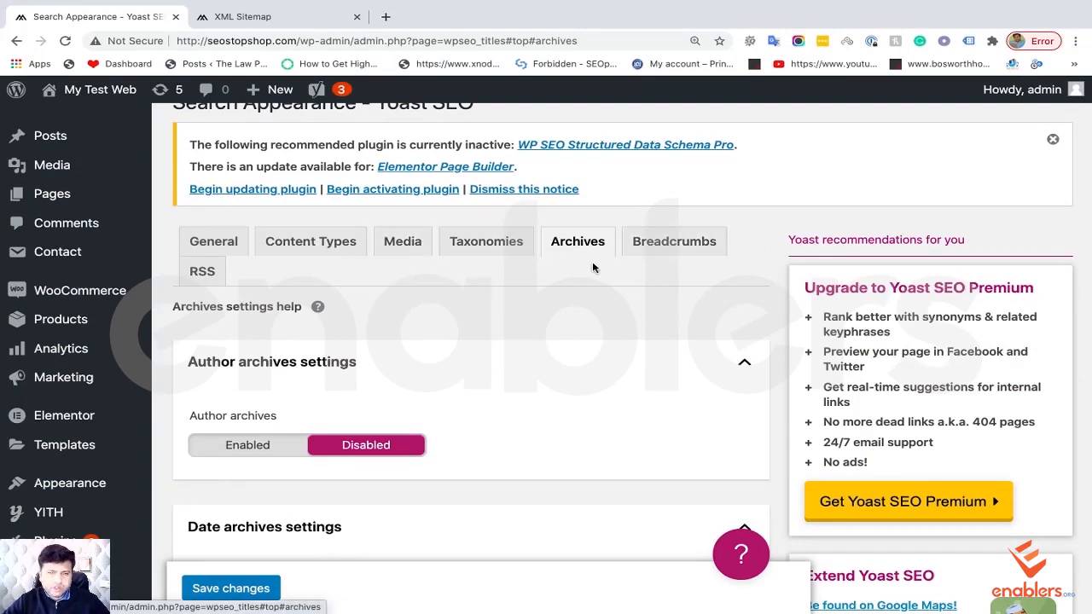
pyautogui.scroll(-2, 614, 260)
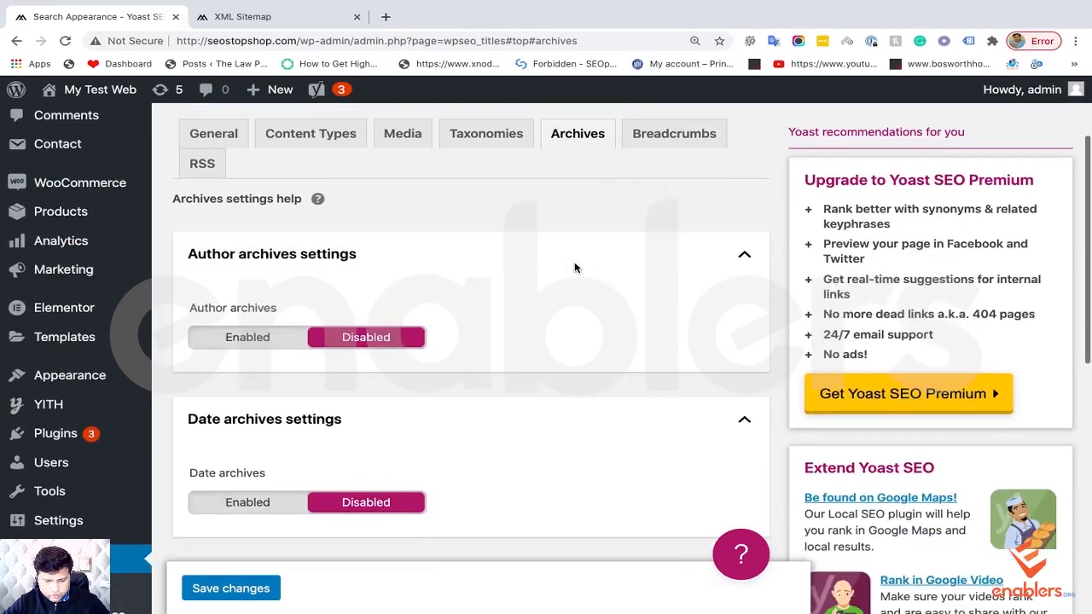
pyautogui.scroll(1, 644, 236)
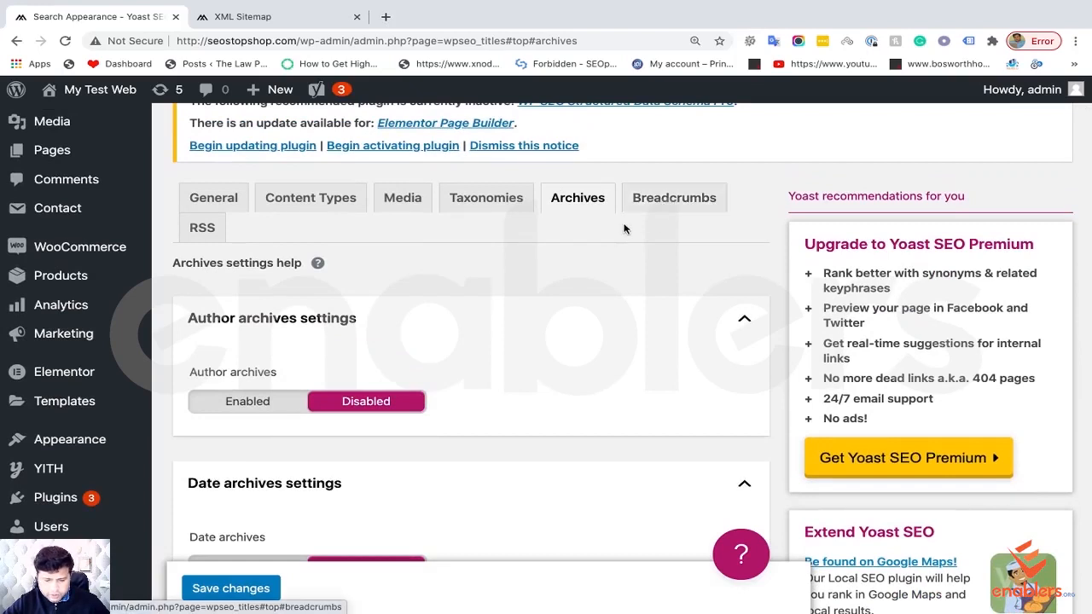
pyautogui.scroll(-1, 596, 267)
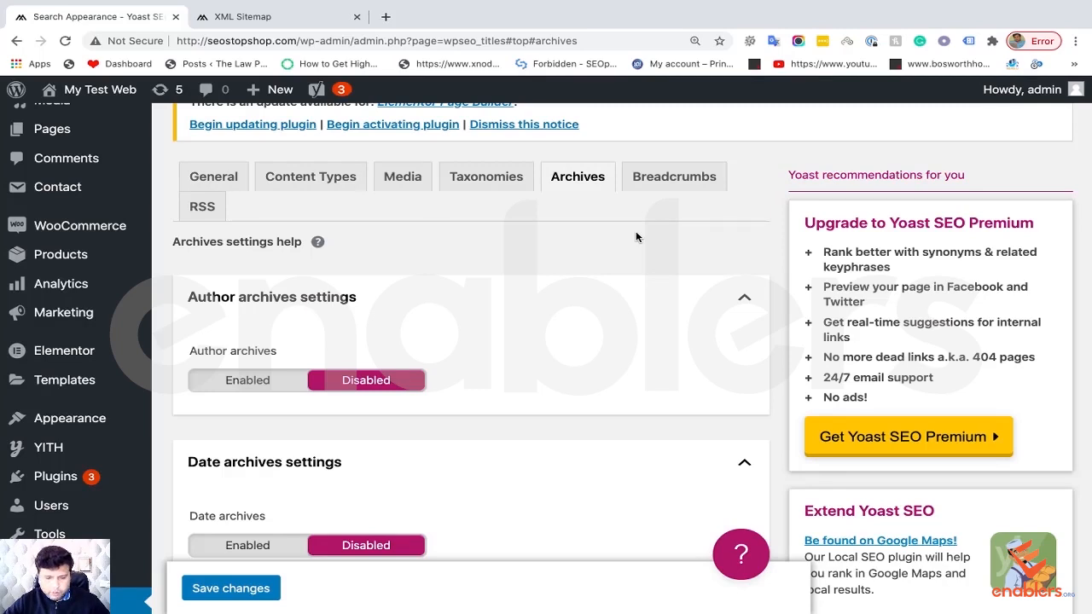
pyautogui.scroll(-5, 538, 299)
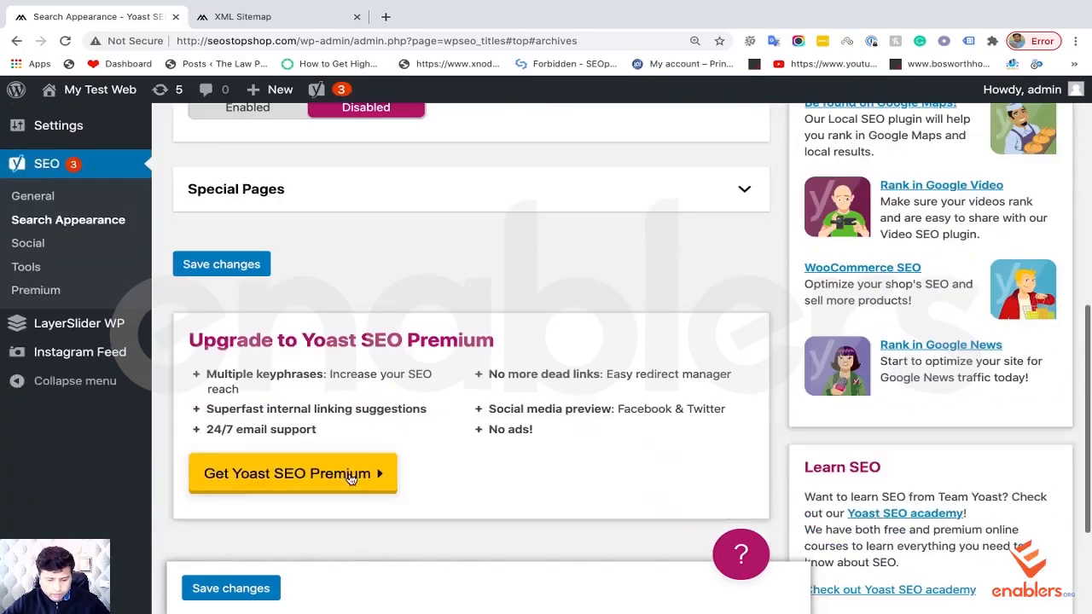
pyautogui.click(226, 268)
# Step: Switch to the XML Sitemap page and reload it to check which sitemaps are listed
pyautogui.scroll(2, 421, 261)
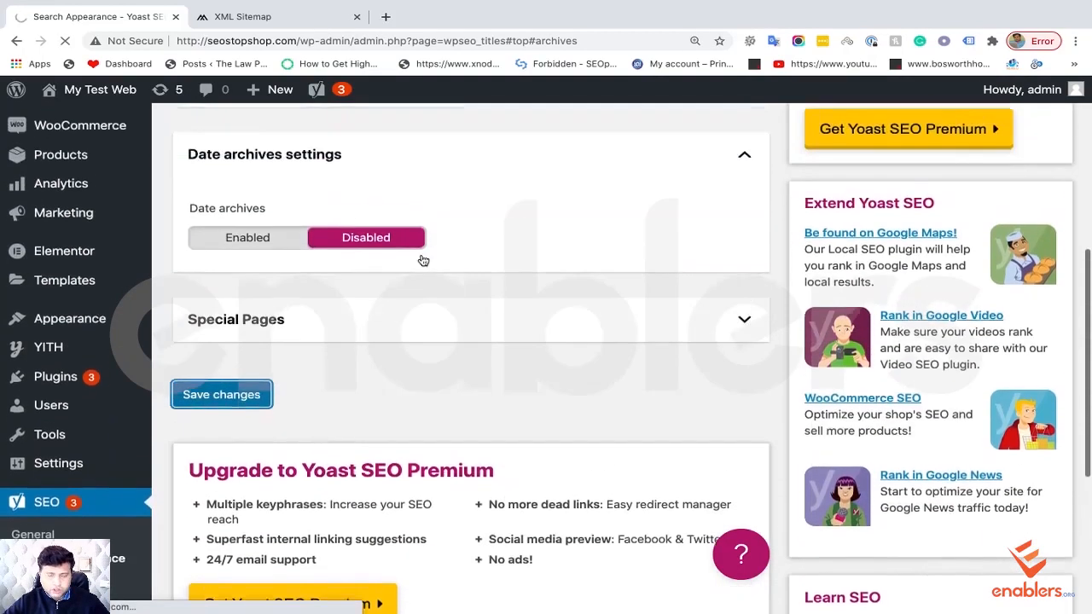
pyautogui.click(242, 17)
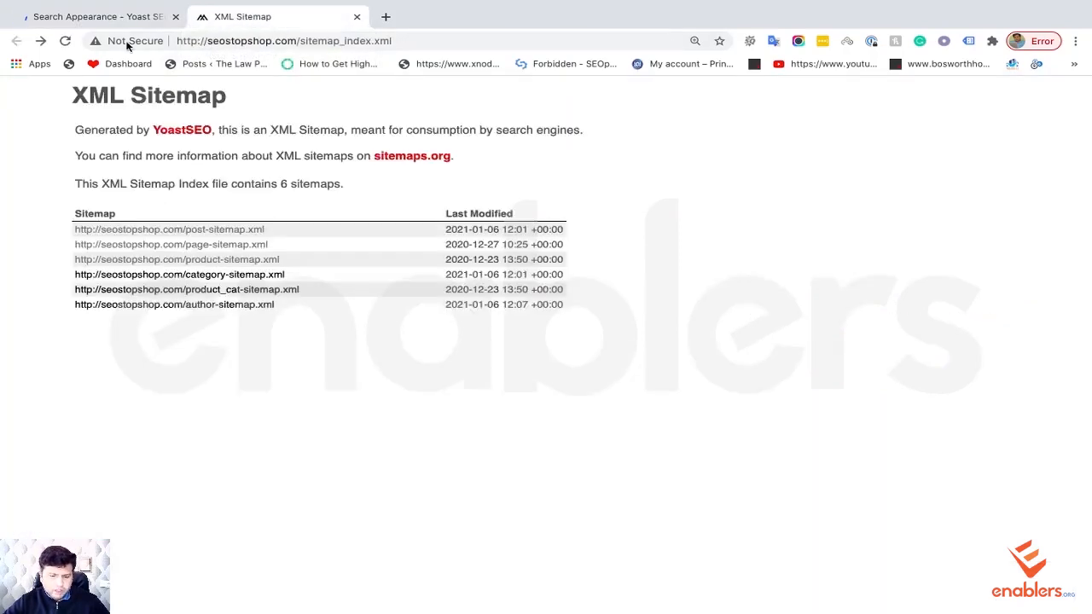
pyautogui.click(68, 42)
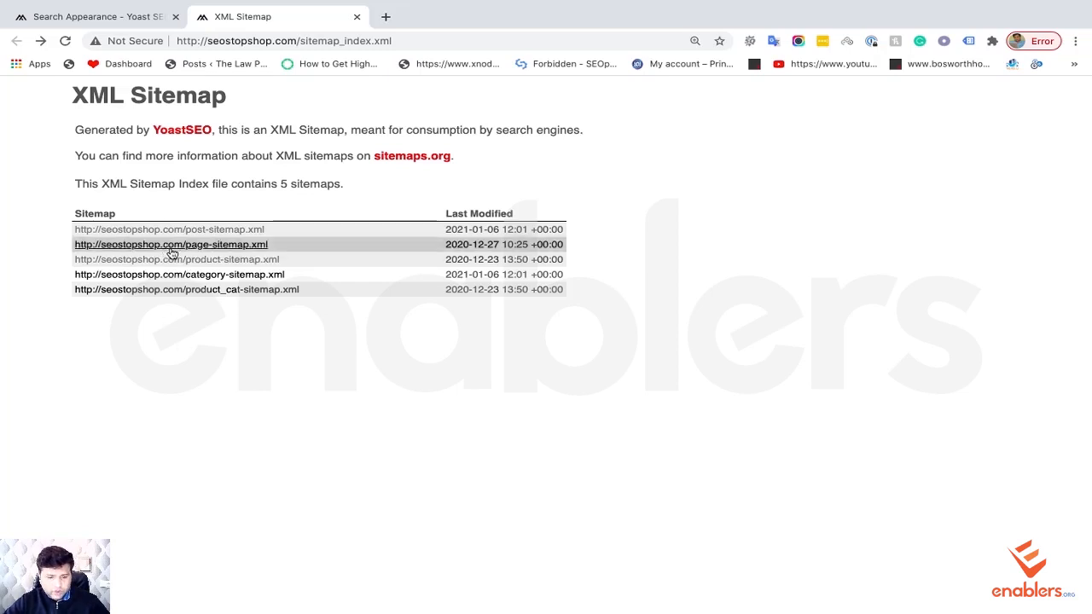
# Step: Return to the Yoast SEO settings and open the File editor from its Tools page
pyautogui.click(84, 24)
pyautogui.scroll(-4, 51, 253)
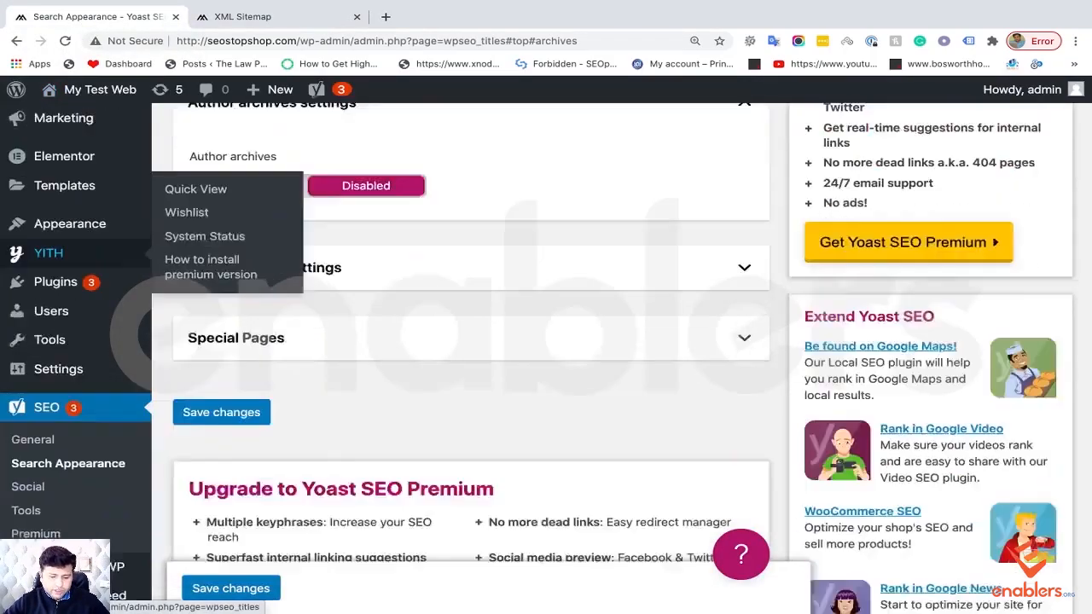
pyautogui.scroll(-2, 68, 512)
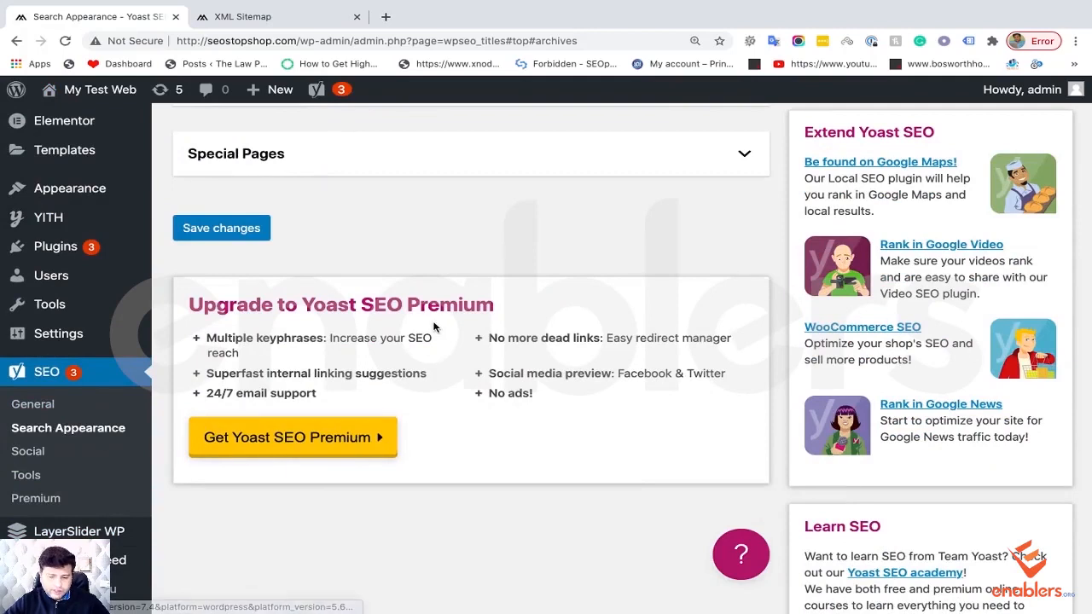
pyautogui.scroll(5, 433, 326)
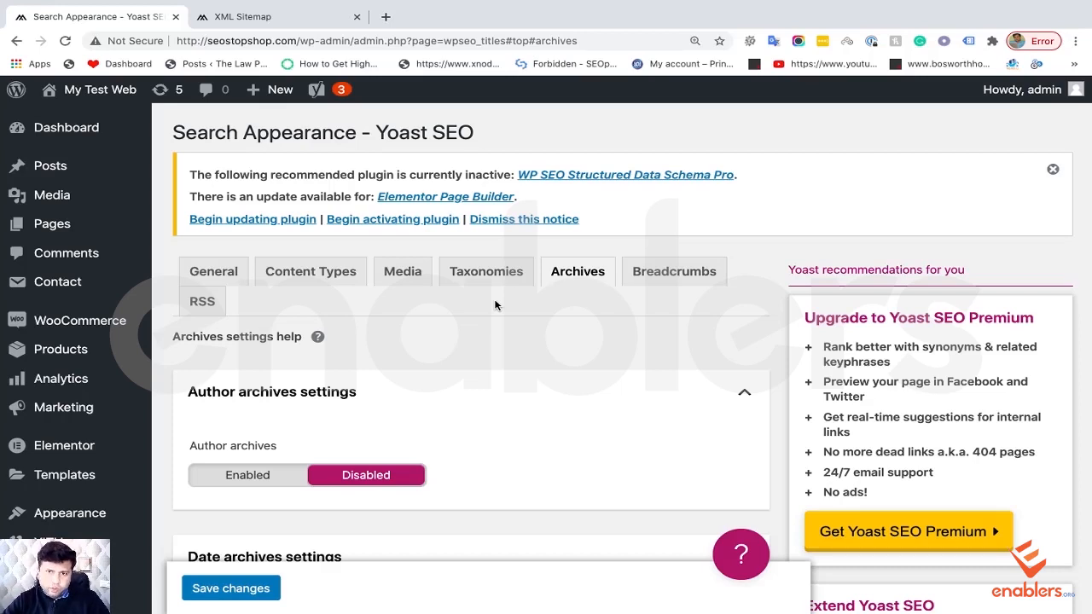
pyautogui.scroll(-2, 365, 320)
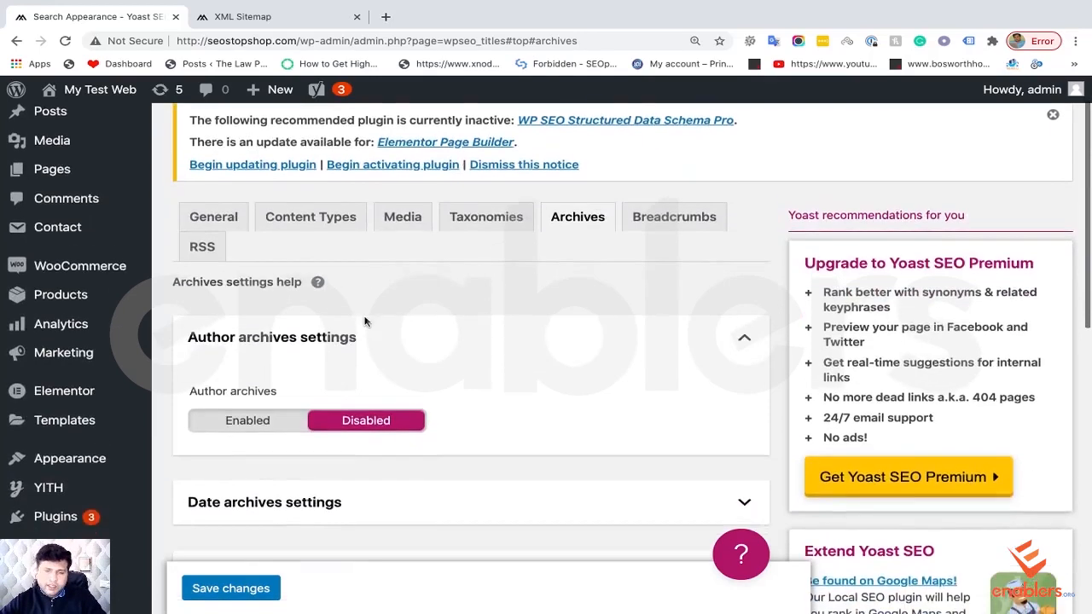
pyautogui.scroll(-5, 366, 323)
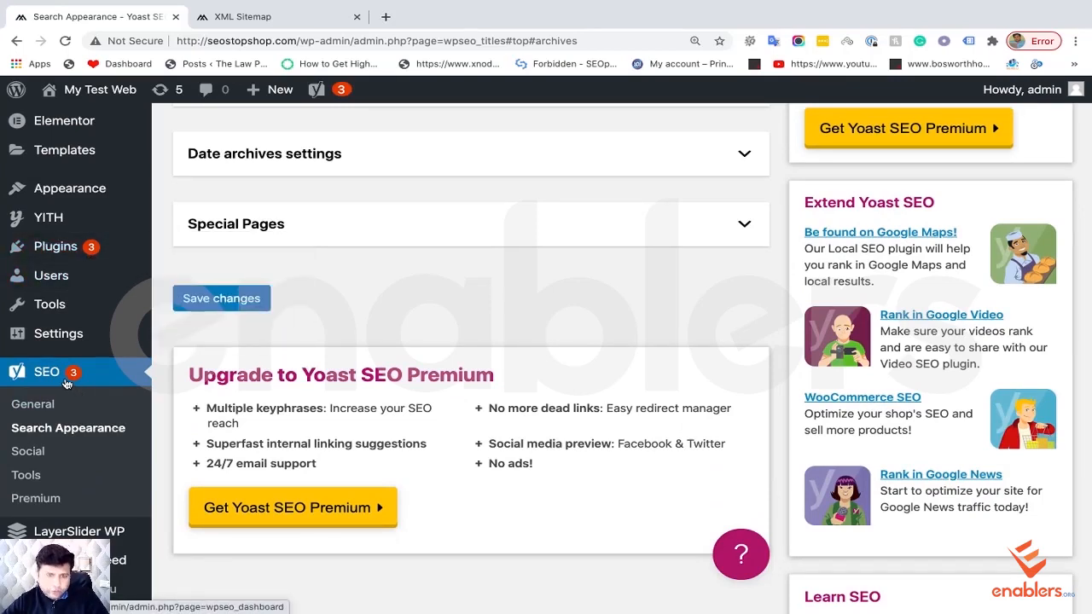
pyautogui.click(37, 480)
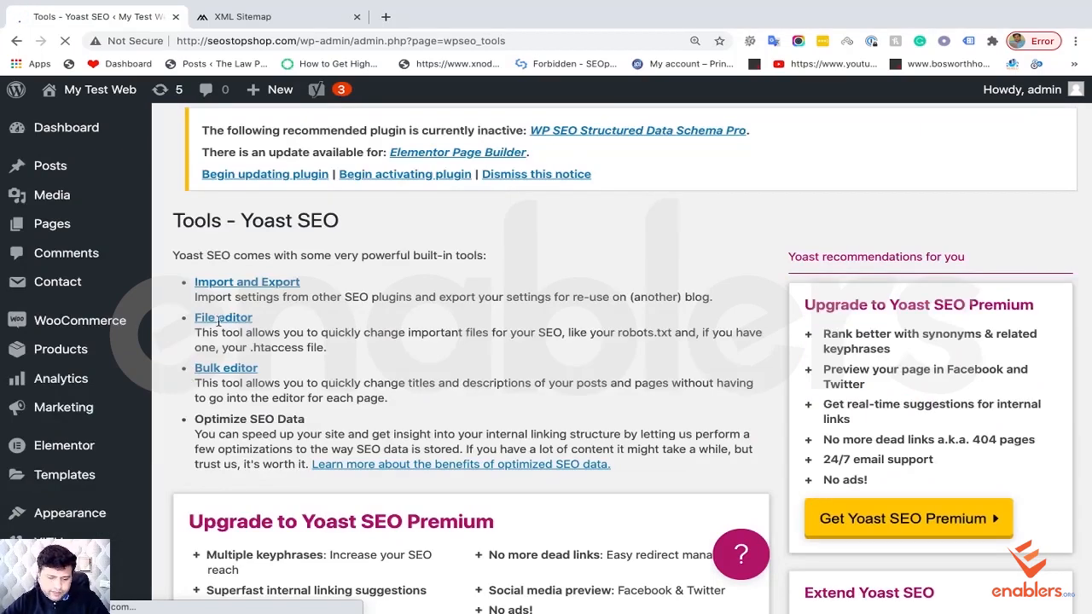
pyautogui.scroll(-3, 187, 384)
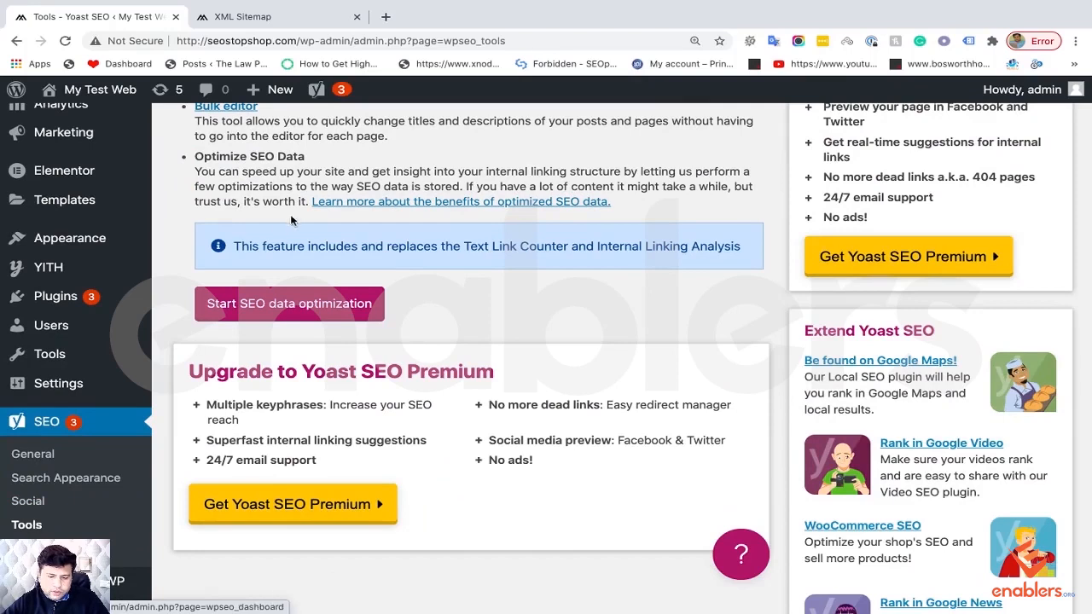
pyautogui.scroll(2, 290, 220)
pyautogui.click(222, 182)
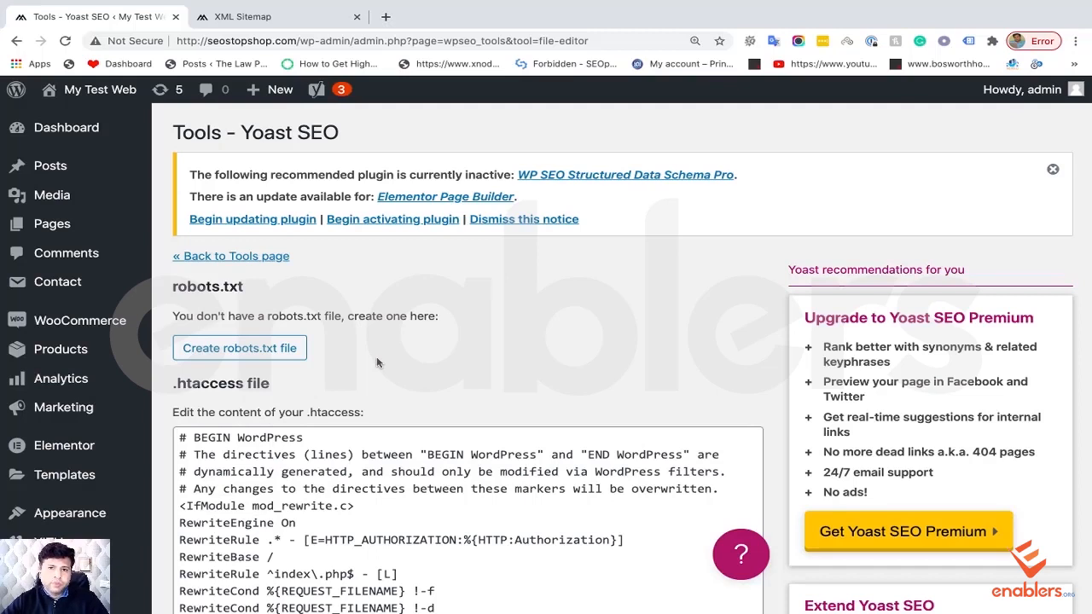
# Step: Create the robots.txt file and return to the file editor with its content
pyautogui.click(277, 357)
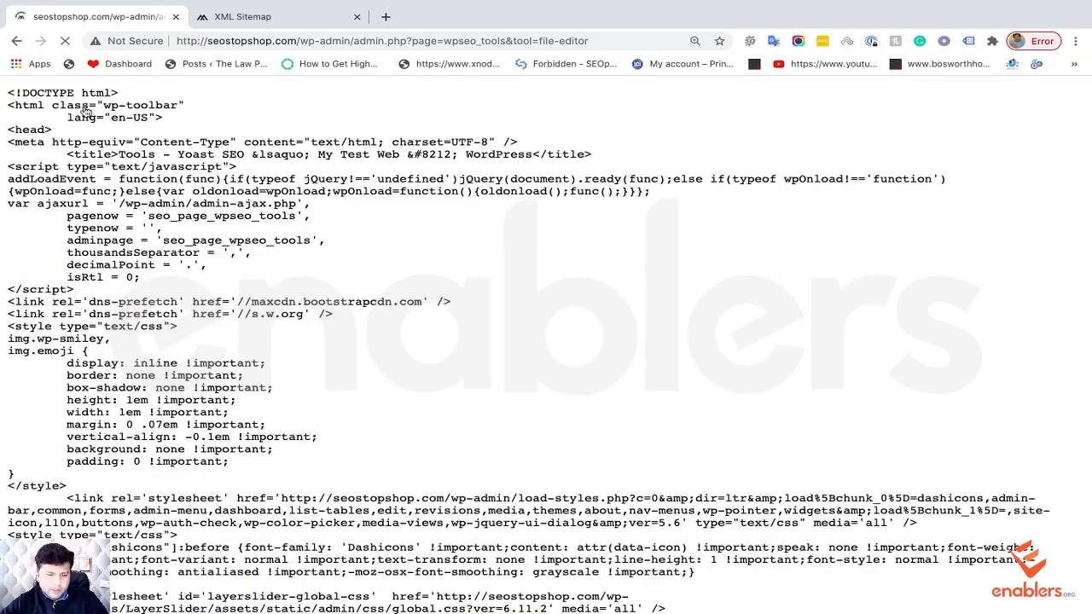
pyautogui.click(19, 41)
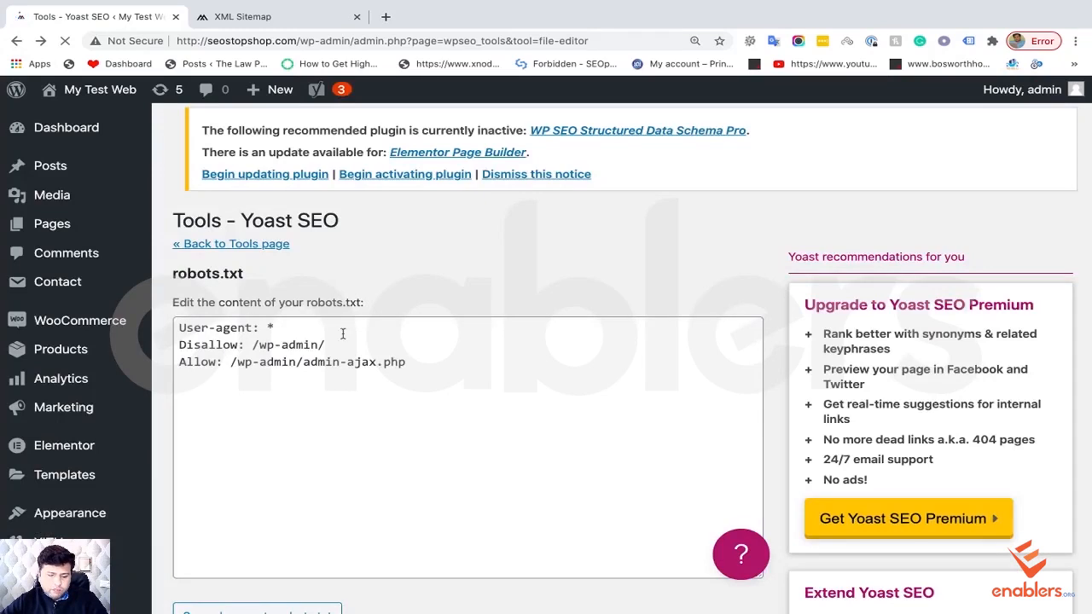
pyautogui.scroll(-2, 324, 341)
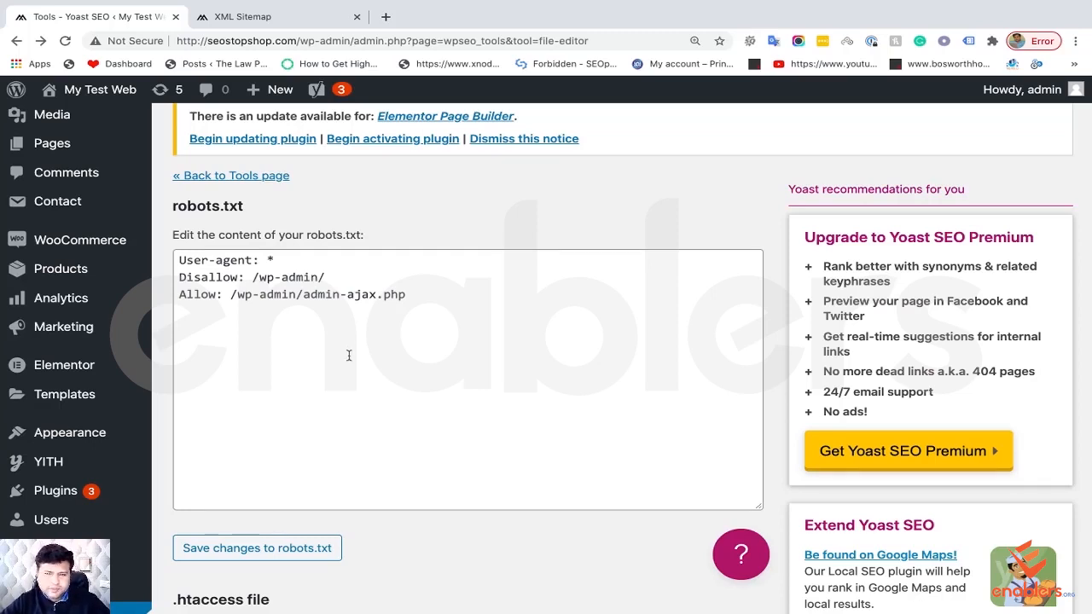
# Step: Highlight the User-agent and Disallow rules in robots.txt and compare the disallowed path with the wp-admin part of the page address
pyautogui.click(180, 261)
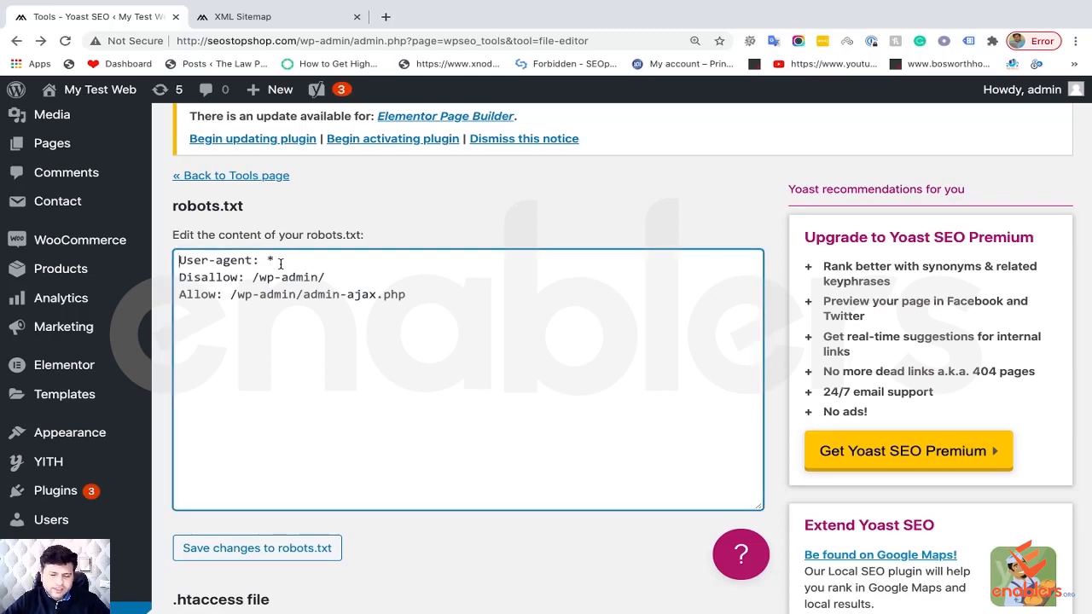
pyautogui.moveTo(275, 261); pyautogui.dragTo(186, 264)
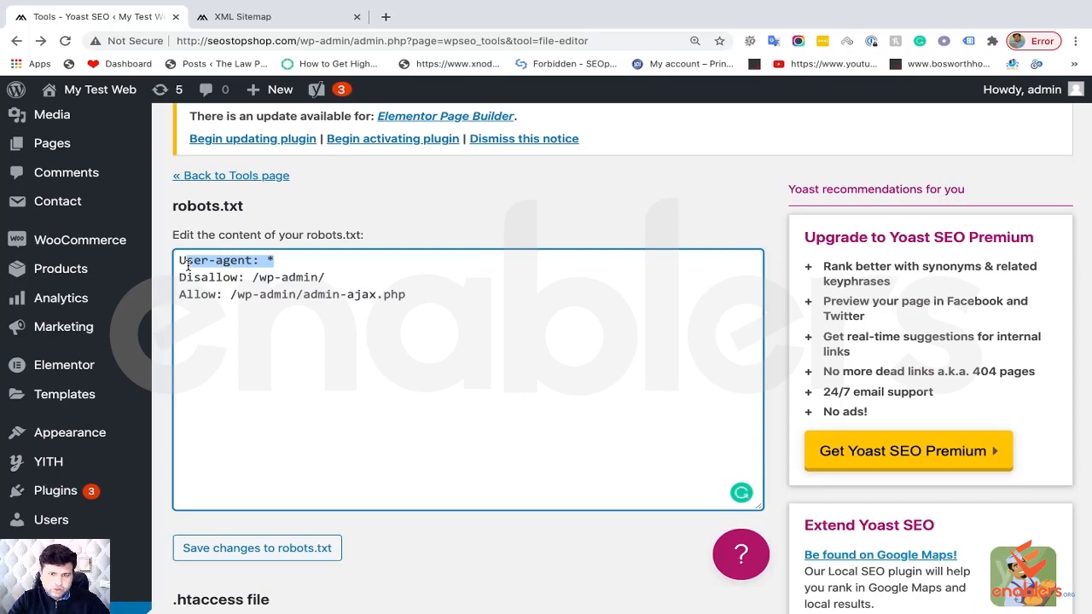
pyautogui.tripleClick(196, 276)
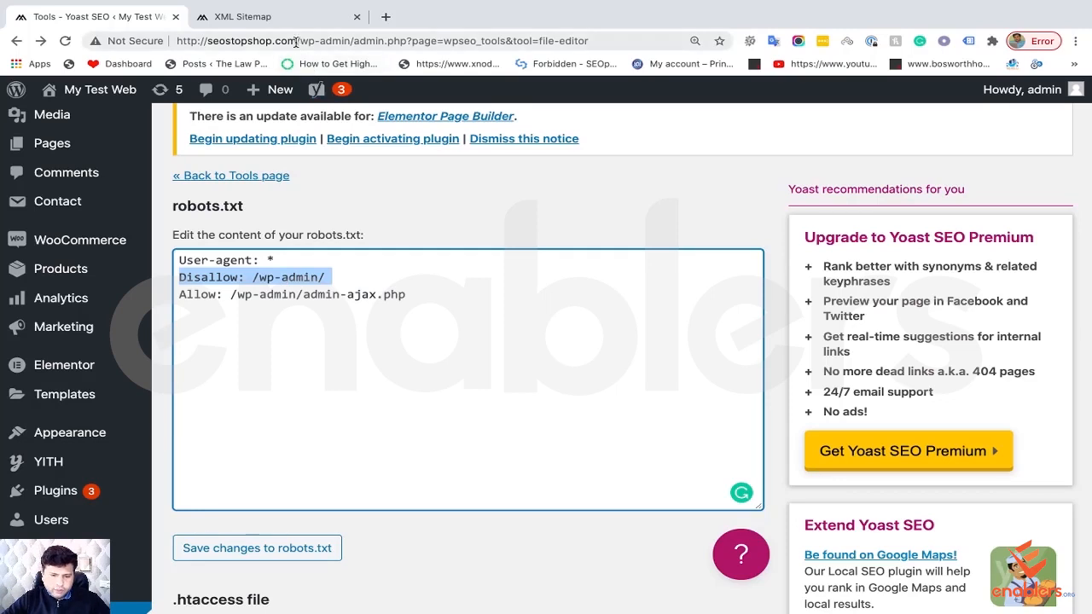
pyautogui.moveTo(297, 40); pyautogui.dragTo(143, 43)
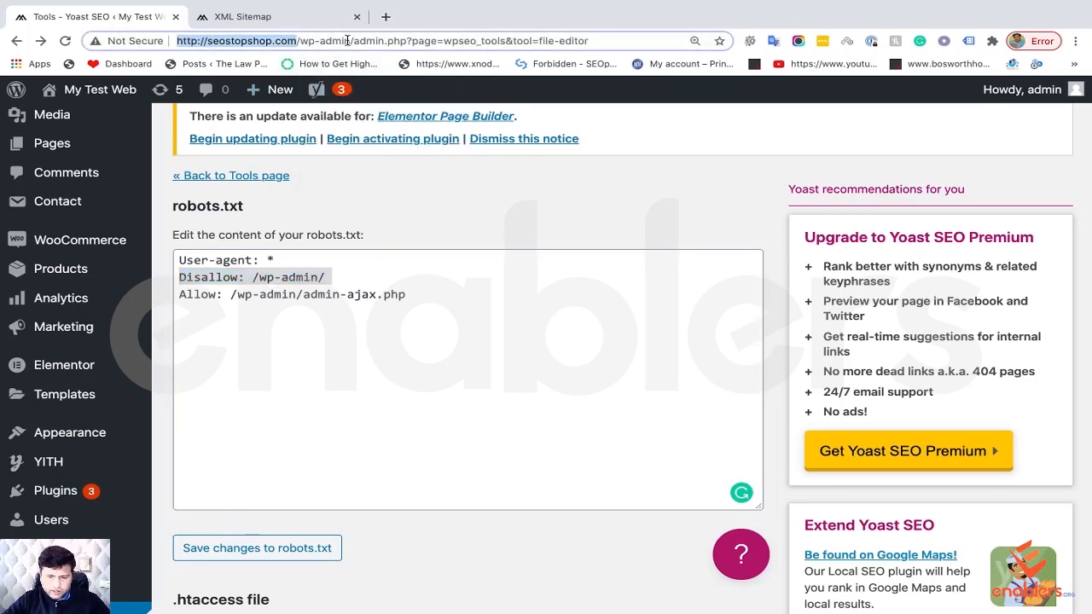
pyautogui.moveTo(349, 40); pyautogui.dragTo(192, 34)
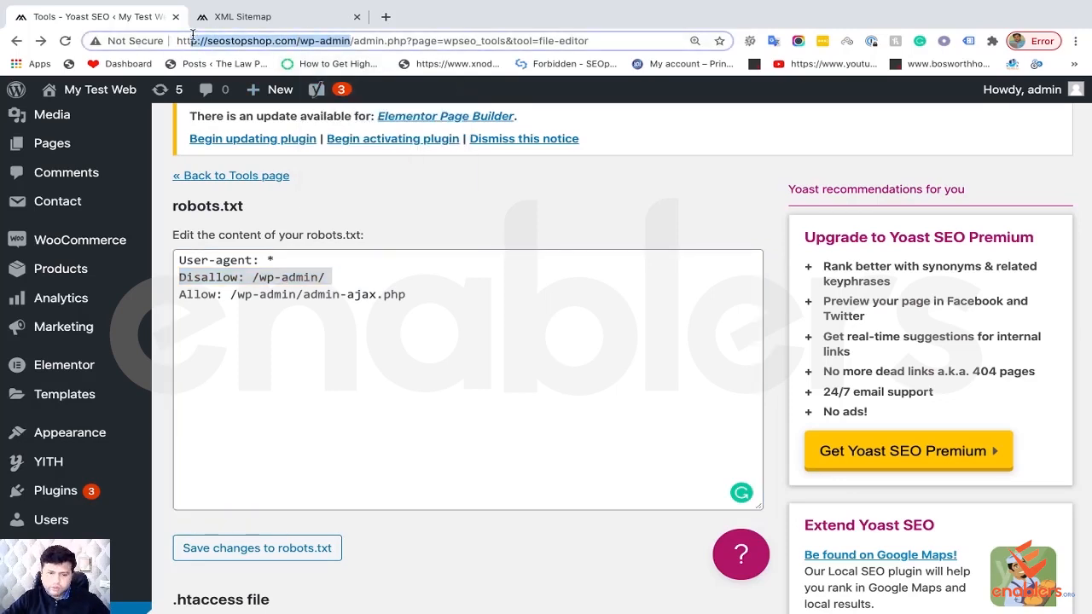
pyautogui.click(312, 40)
pyautogui.moveTo(297, 40); pyautogui.dragTo(133, 47)
pyautogui.hotkey('ctrl', 'c')
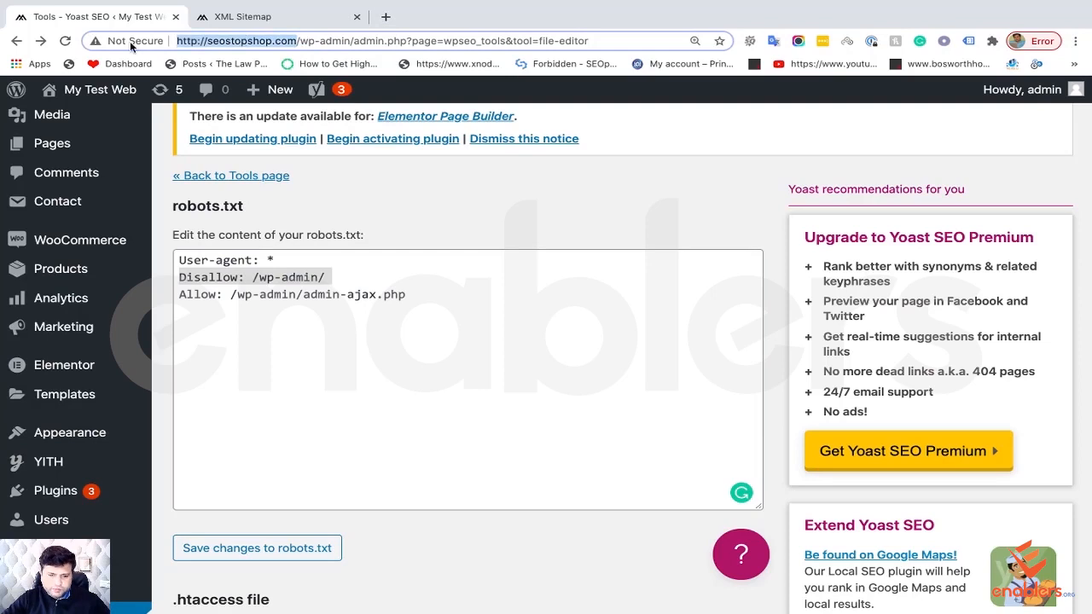
pyautogui.click(386, 17)
pyautogui.hotkey('ctrl', 'v')
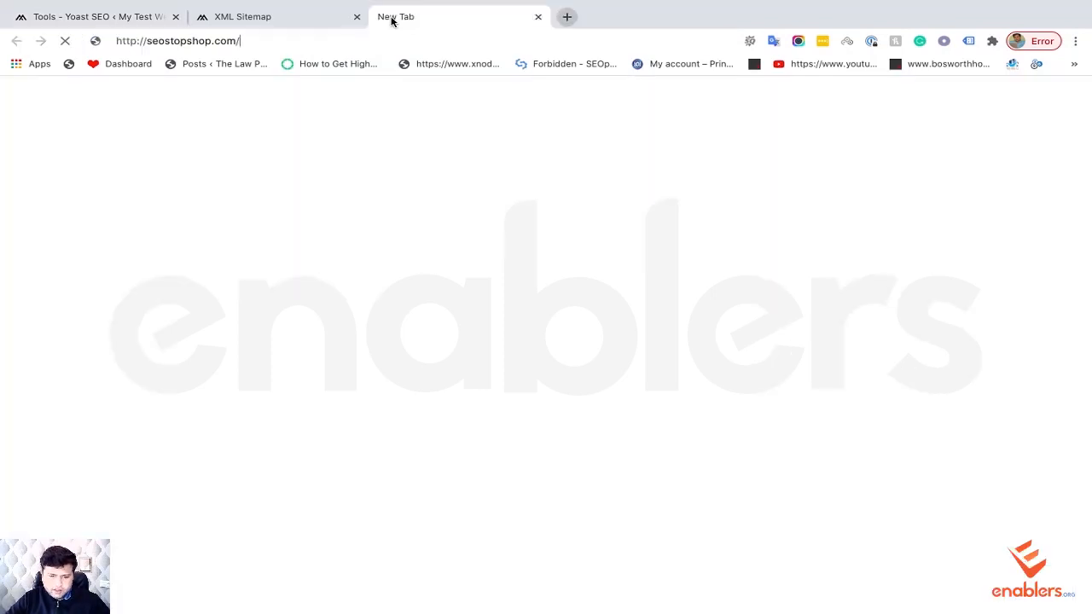
pyautogui.write('wp-')
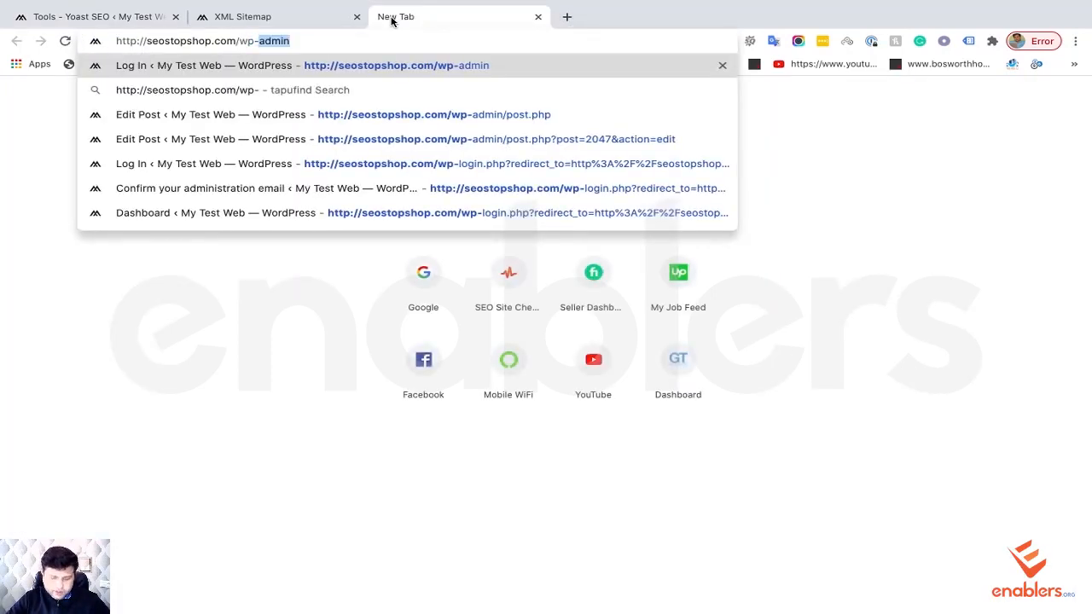
pyautogui.write('admin')
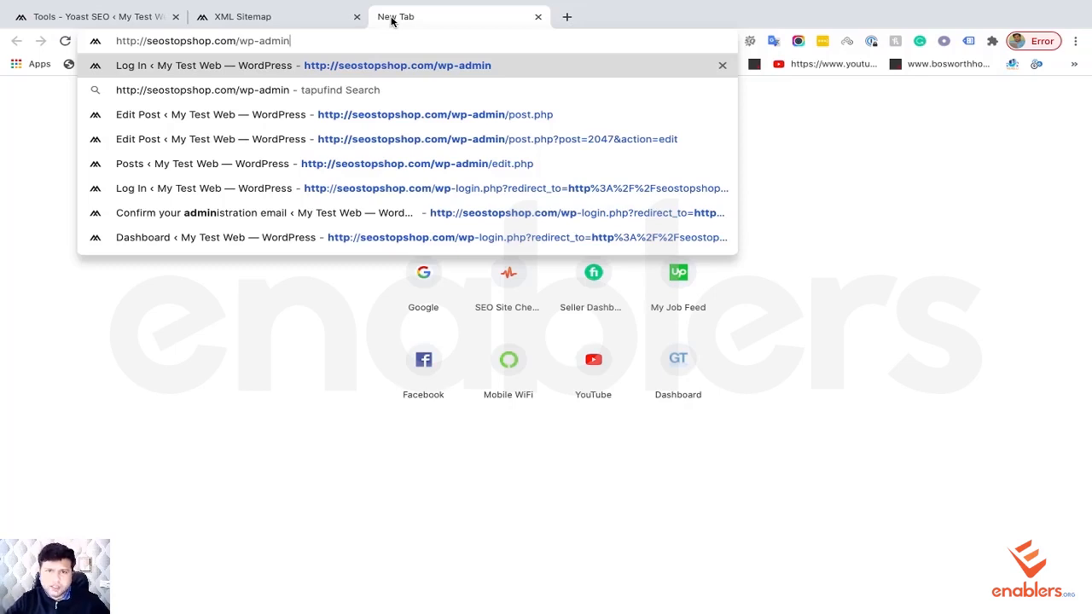
# Step: Compare the /wp-admin/ path in the robots.txt Disallow rule with the wp-admin address entered in the new tab
pyautogui.click(215, 24)
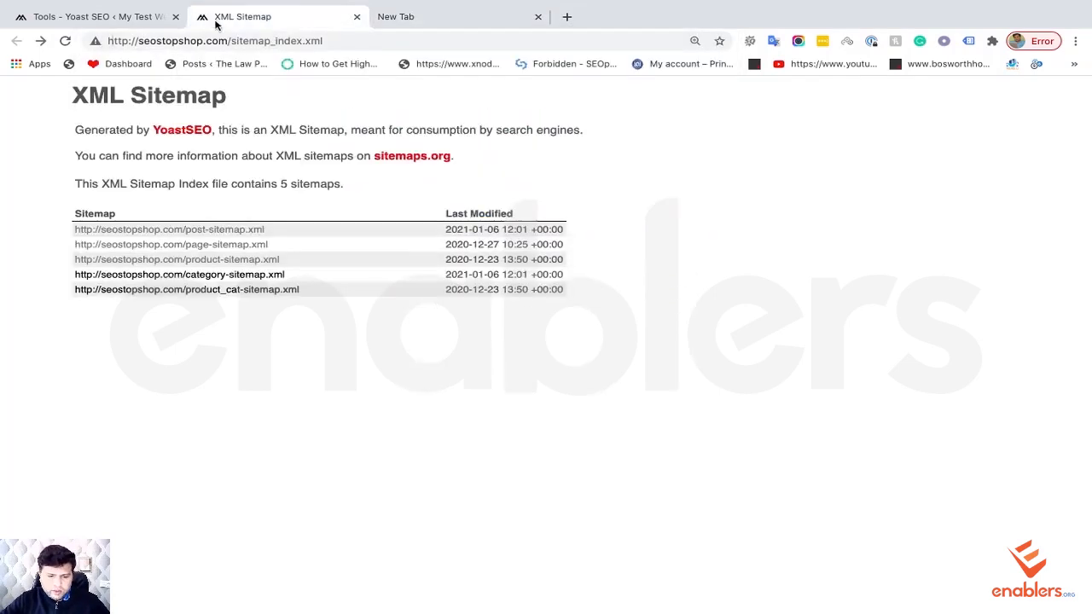
pyautogui.click(111, 27)
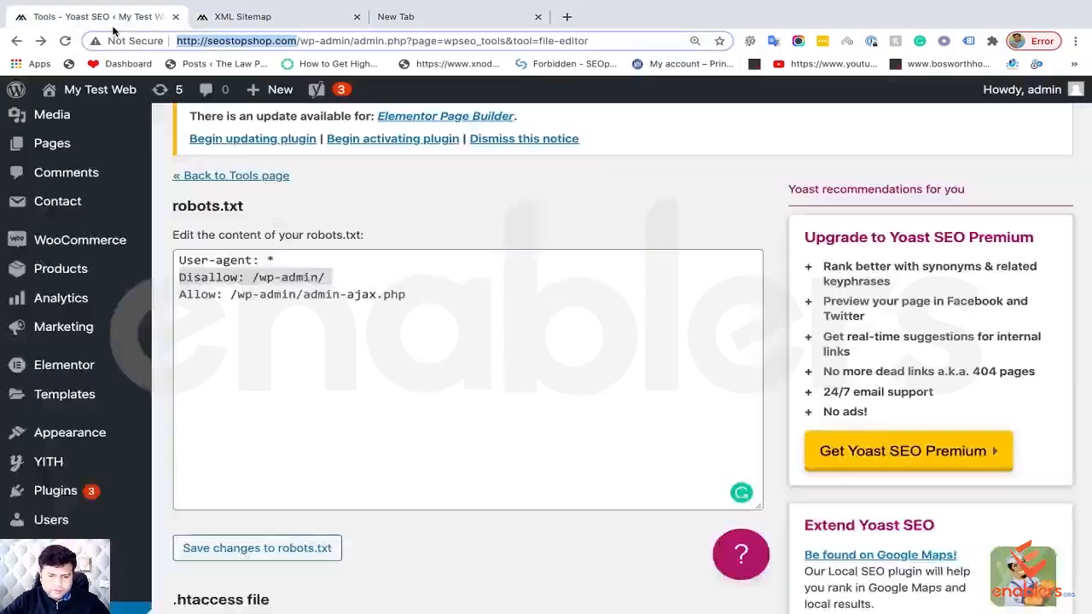
pyautogui.click(247, 277)
pyautogui.moveTo(254, 277); pyautogui.dragTo(349, 282)
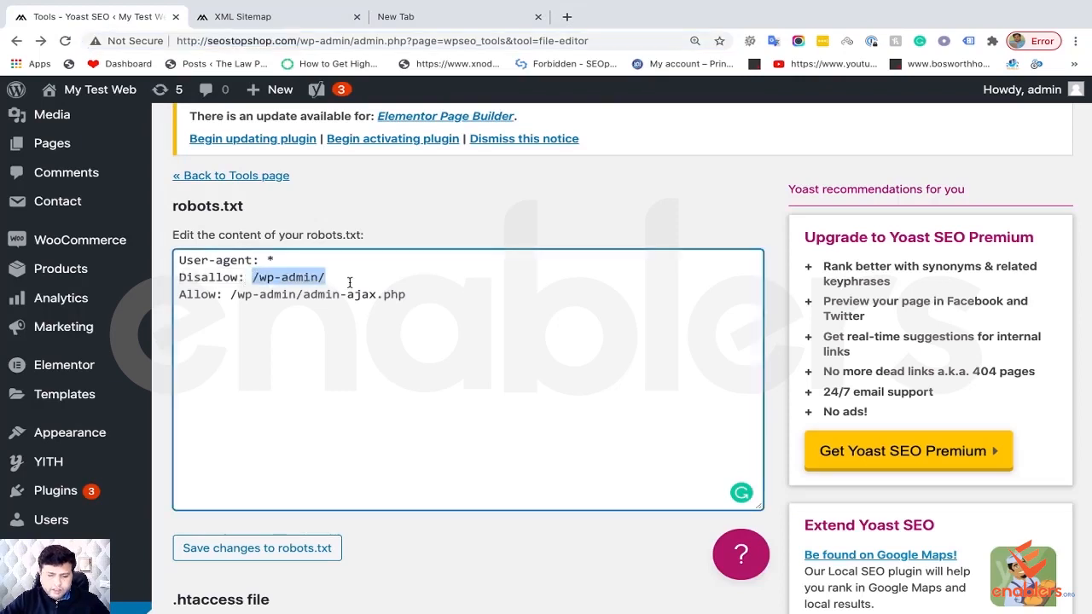
pyautogui.click(286, 278)
pyautogui.click(439, 21)
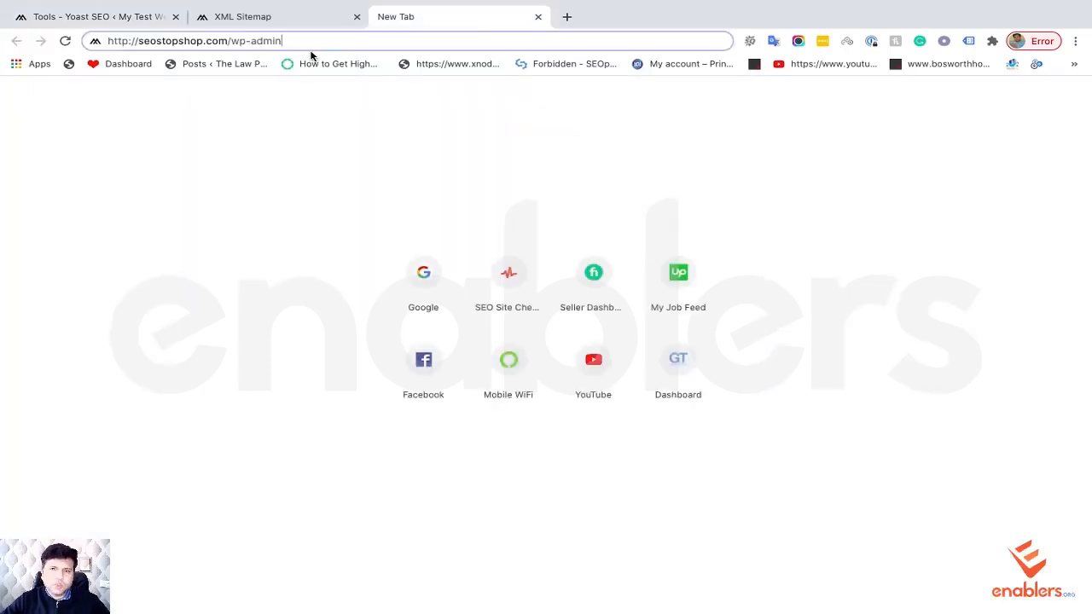
pyautogui.click(133, 23)
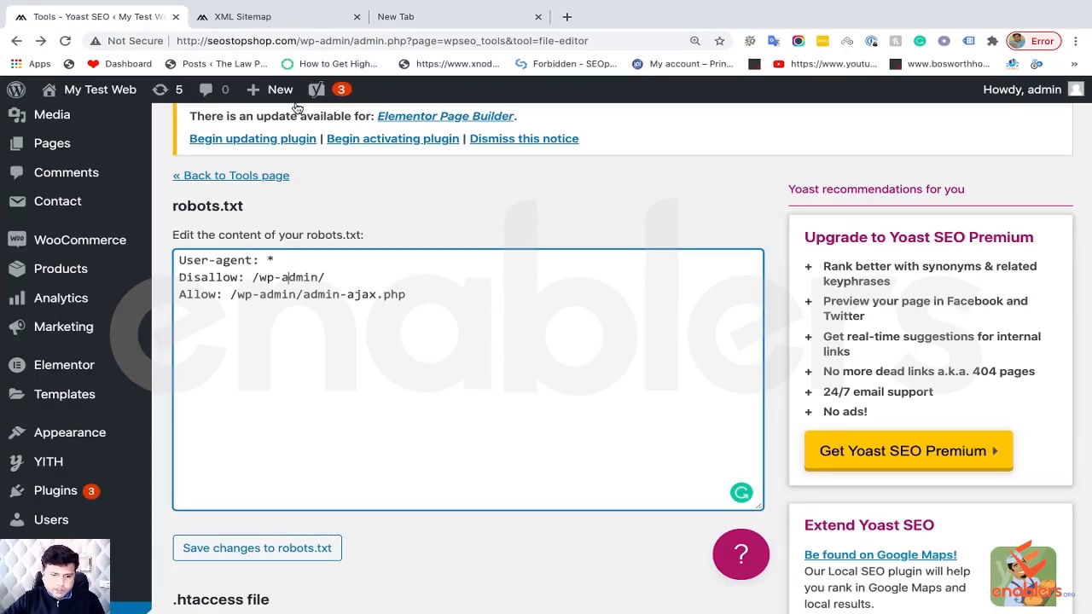
pyautogui.moveTo(337, 91)
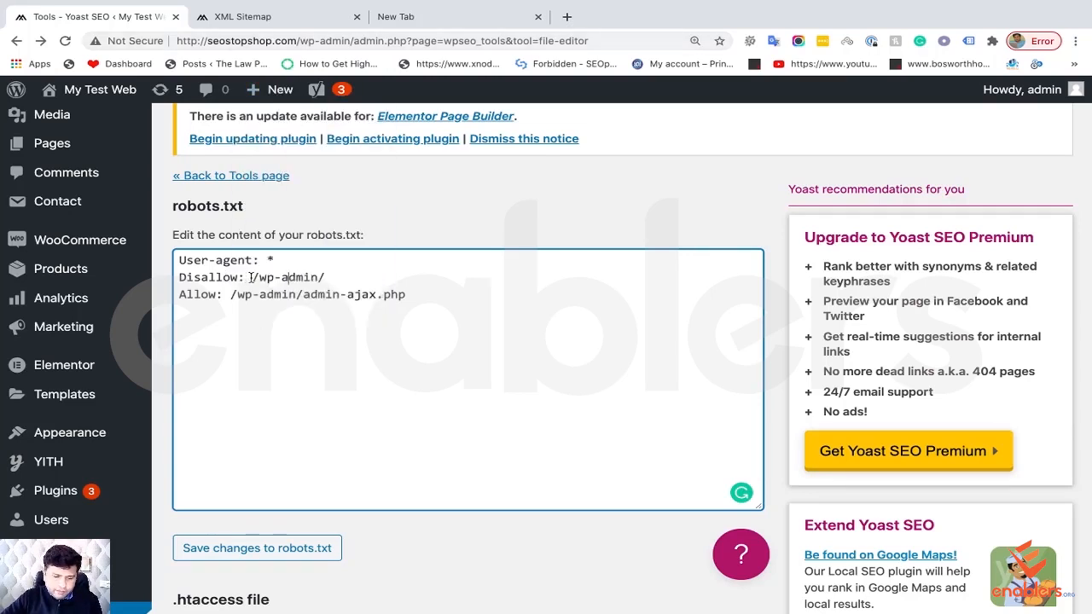
pyautogui.moveTo(253, 278); pyautogui.dragTo(353, 277)
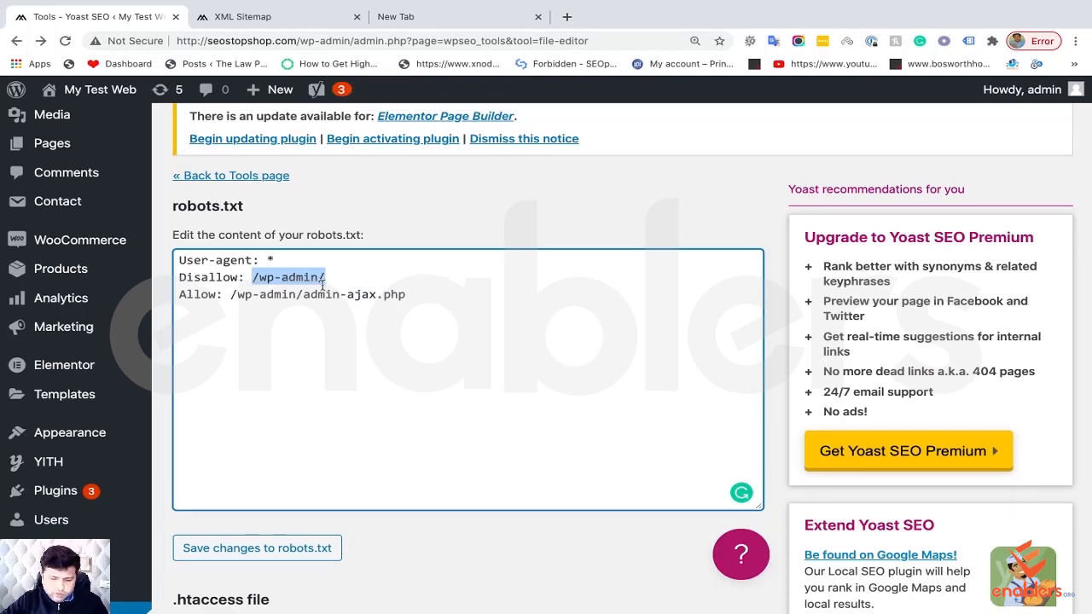
# Step: Add a trailing slash to the wp-admin address in the new tab and highlight its /wp-admin/ part
pyautogui.click(425, 17)
pyautogui.click(298, 36)
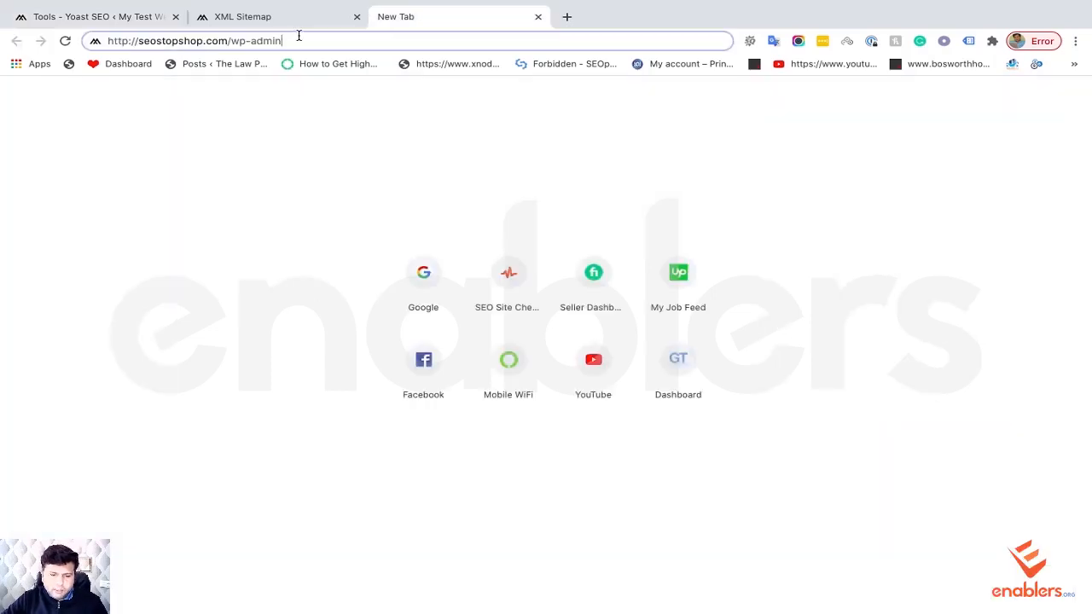
pyautogui.write('/')
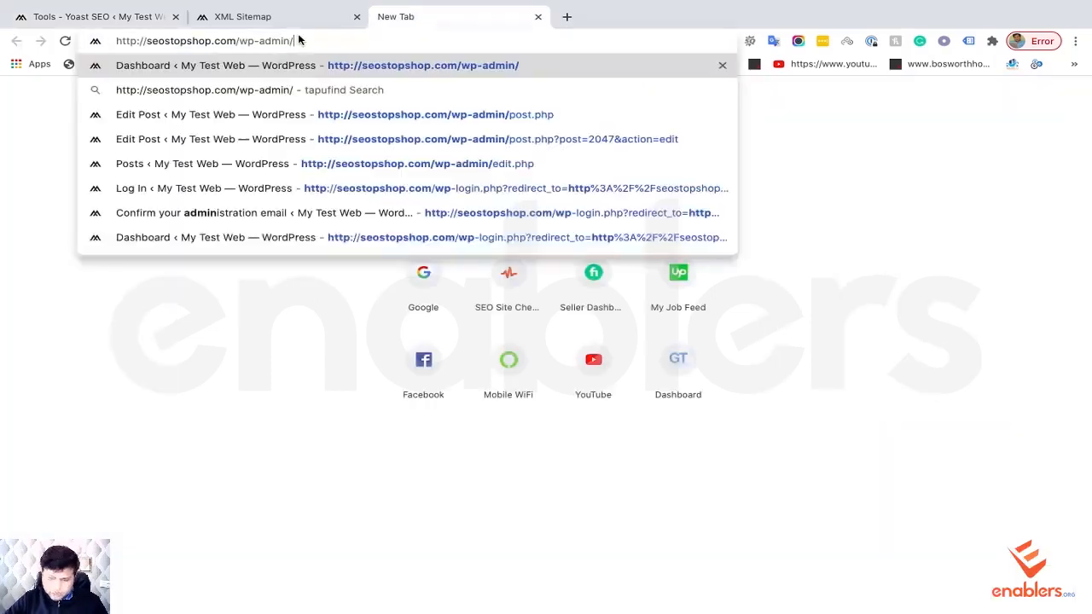
pyautogui.tripleClick(309, 38)
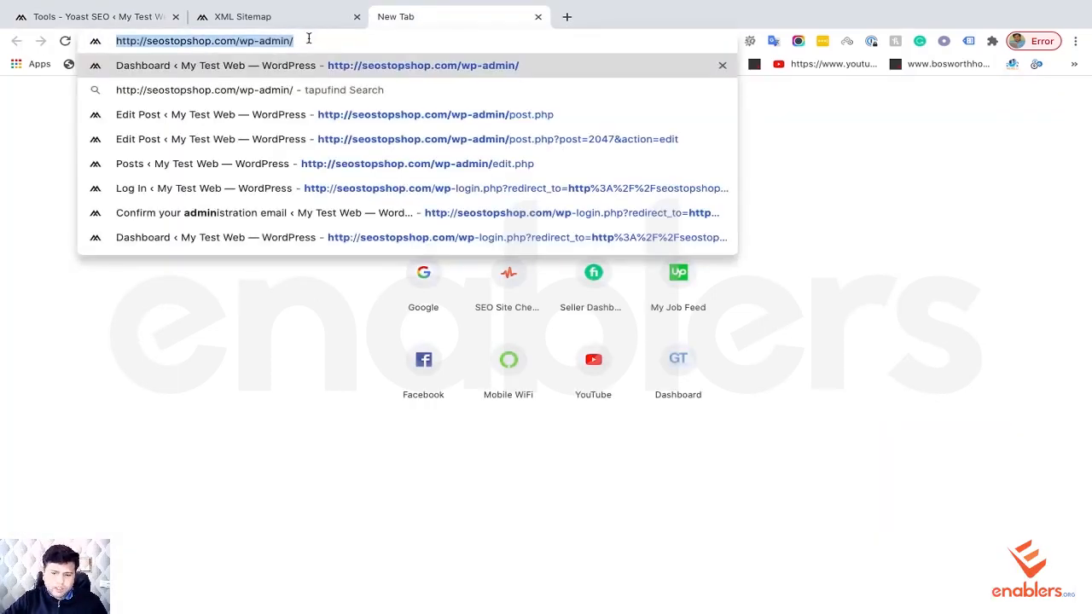
pyautogui.click(2, 198)
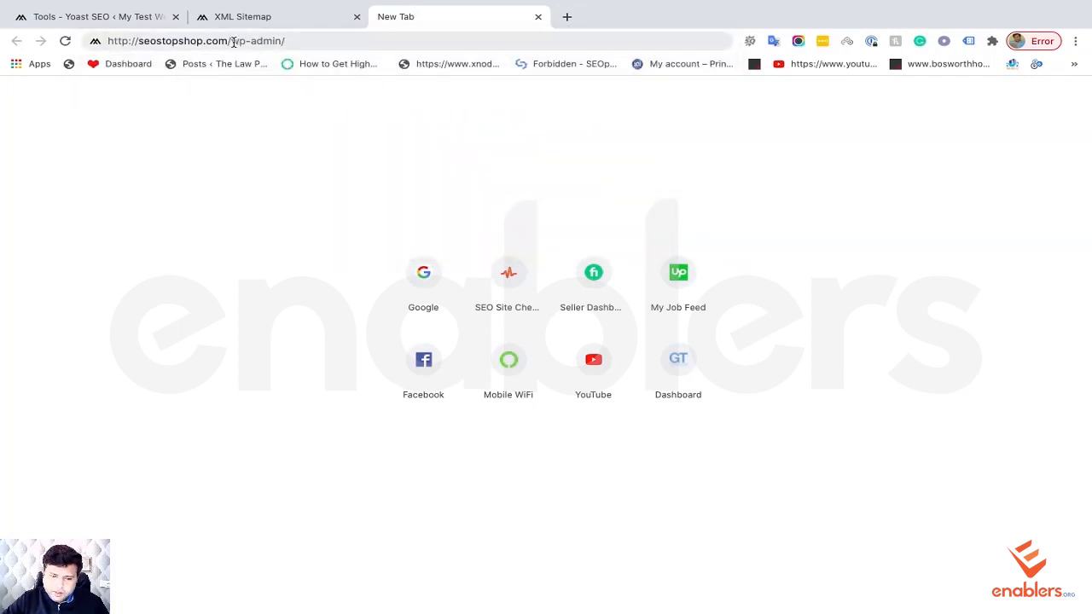
pyautogui.moveTo(230, 41); pyautogui.dragTo(295, 41)
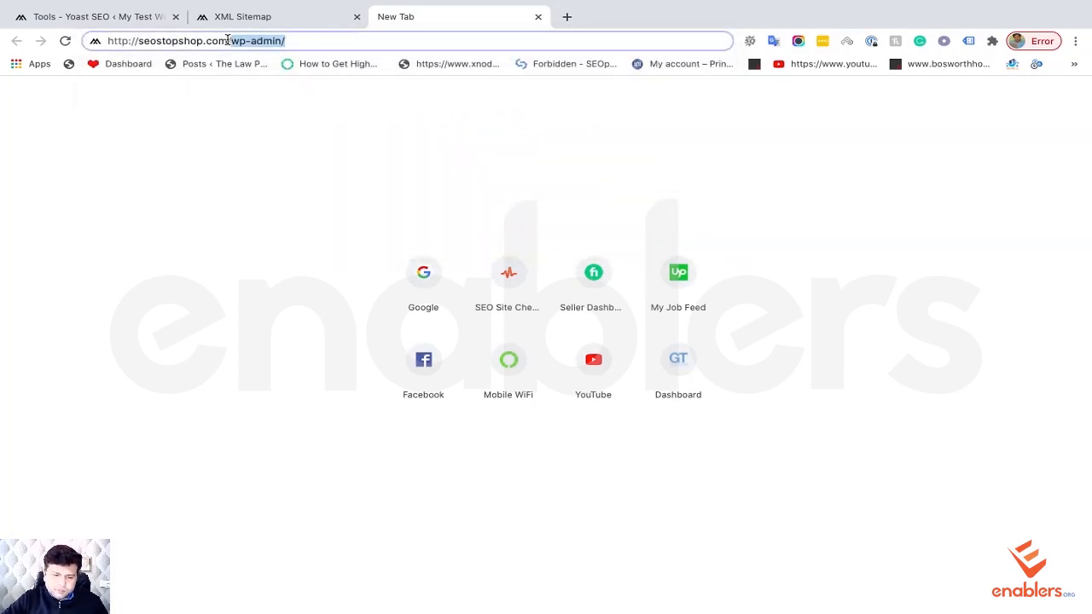
pyautogui.moveTo(225, 41); pyautogui.dragTo(326, 41)
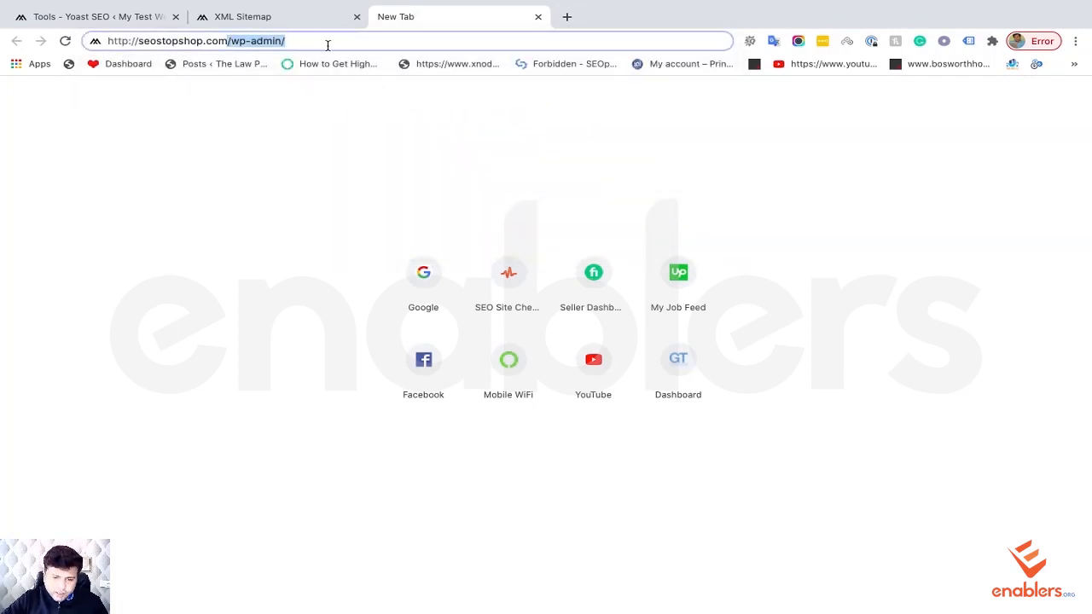
# Step: Open the site's Pages list from the robots.txt editor in a separate tab and find the "Thank You! You did it." page
pyautogui.click(112, 12)
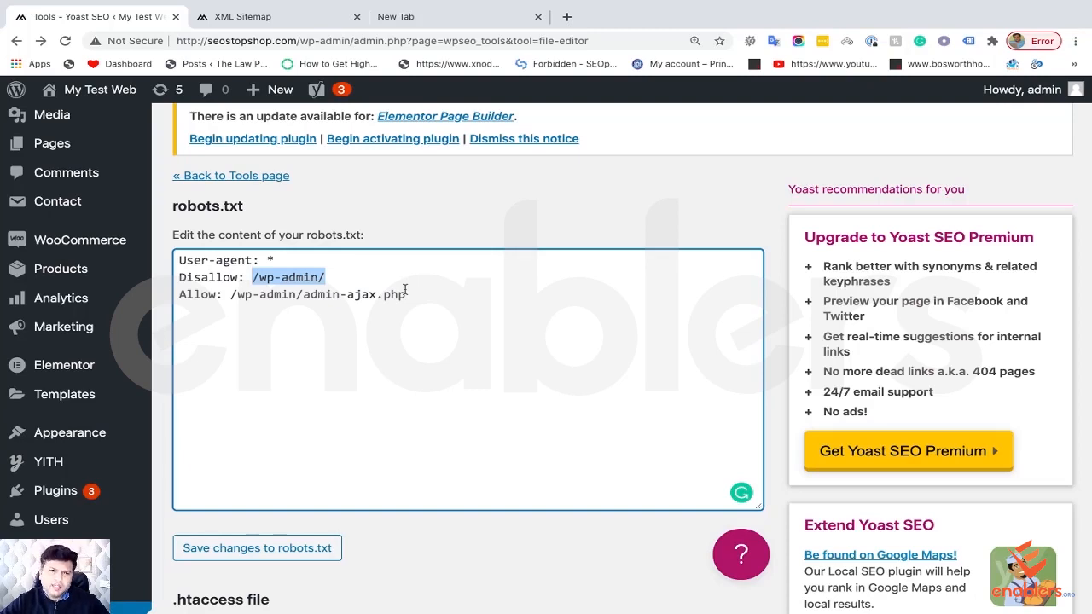
pyautogui.rightClick(64, 150)
pyautogui.click(115, 152)
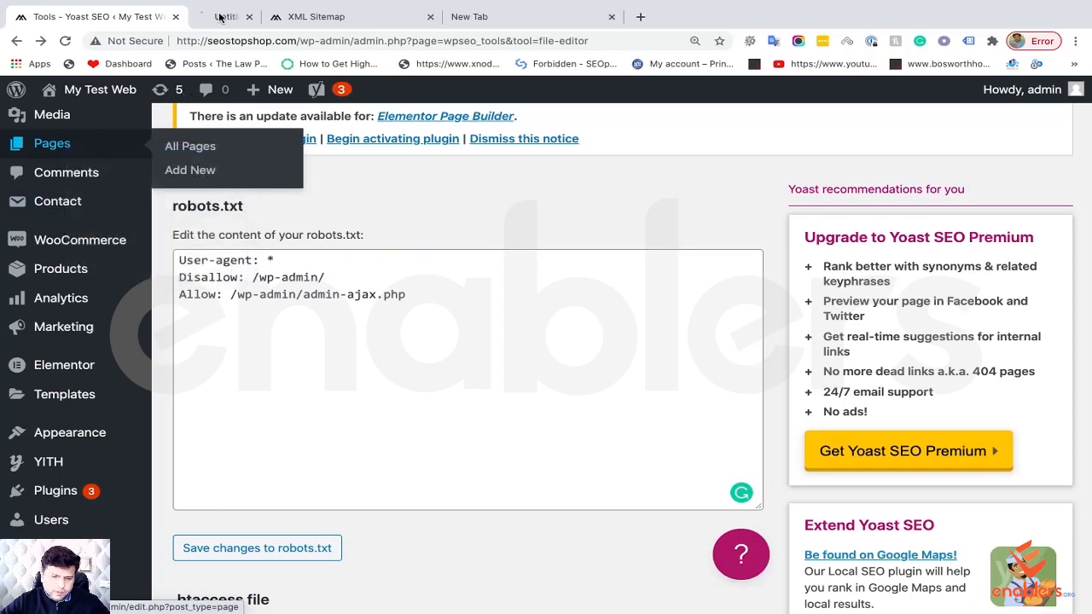
pyautogui.click(228, 19)
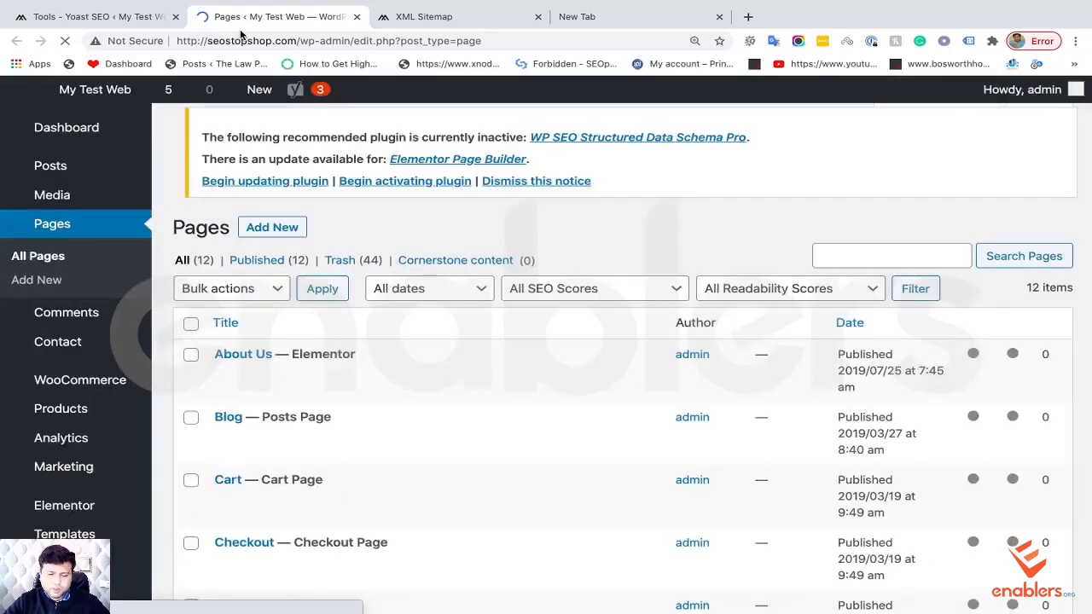
pyautogui.scroll(-3, 337, 438)
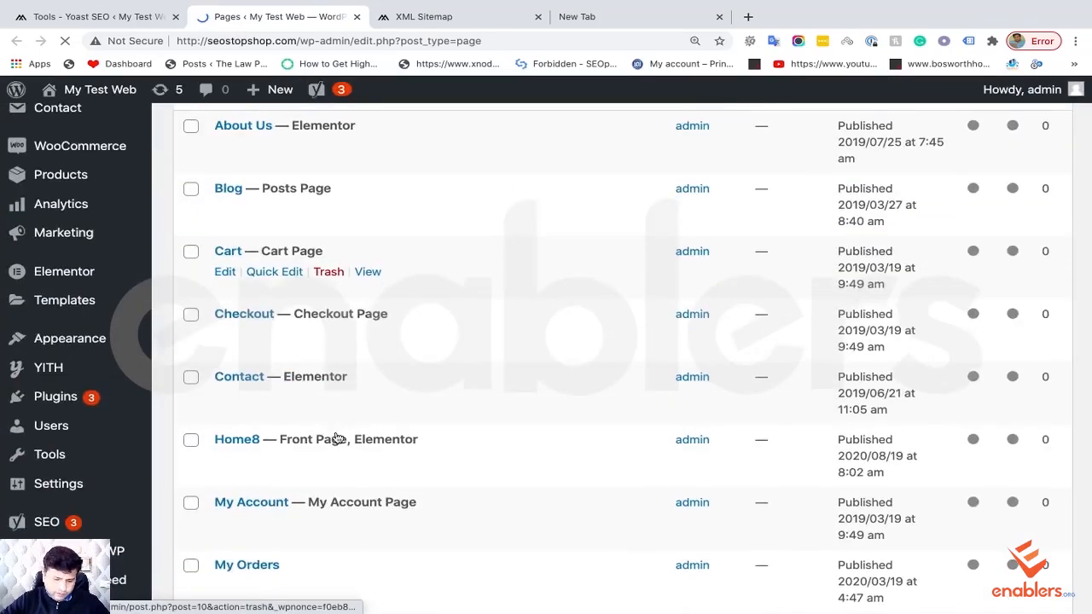
pyautogui.scroll(-4, 337, 439)
pyautogui.scroll(1, 315, 388)
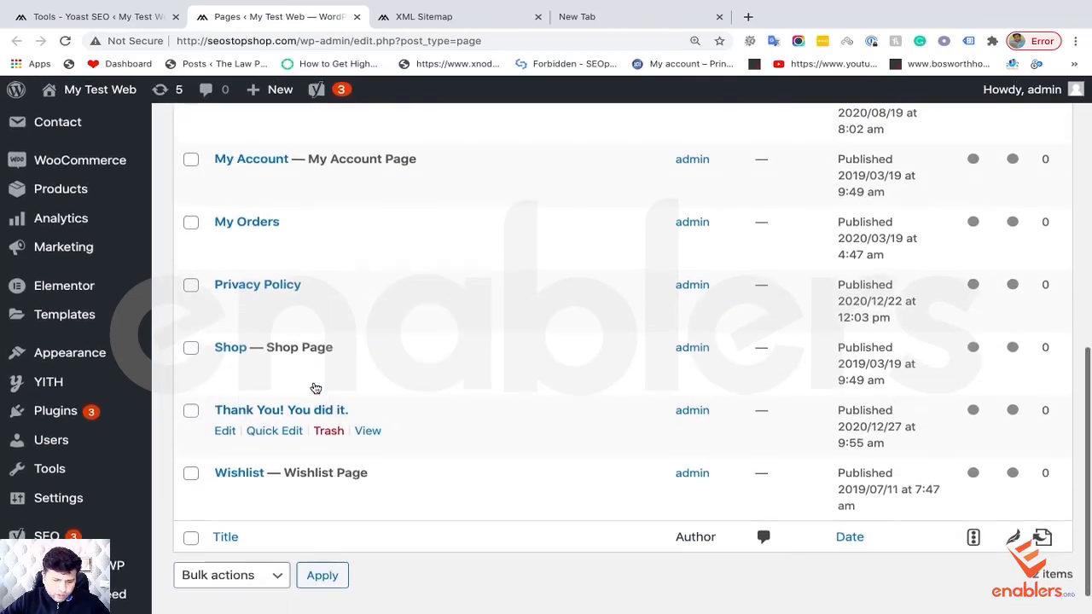
pyautogui.scroll(-1, 312, 385)
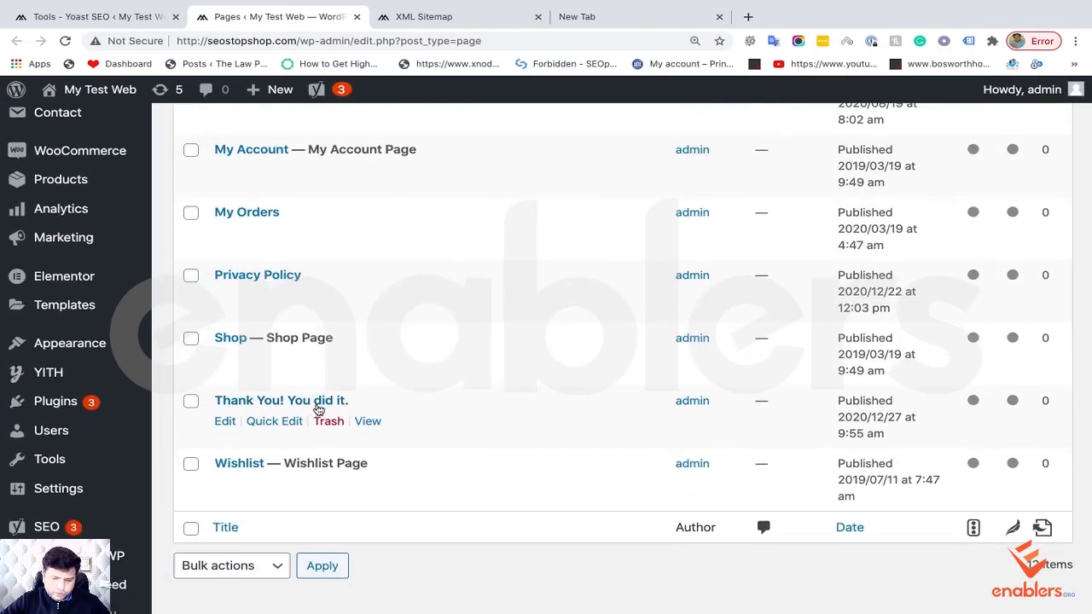
# Step: View the "Thank You! You did it." page in a separate tab and place that tab just before the Pages list
pyautogui.rightClick(365, 424)
pyautogui.press('Escape')
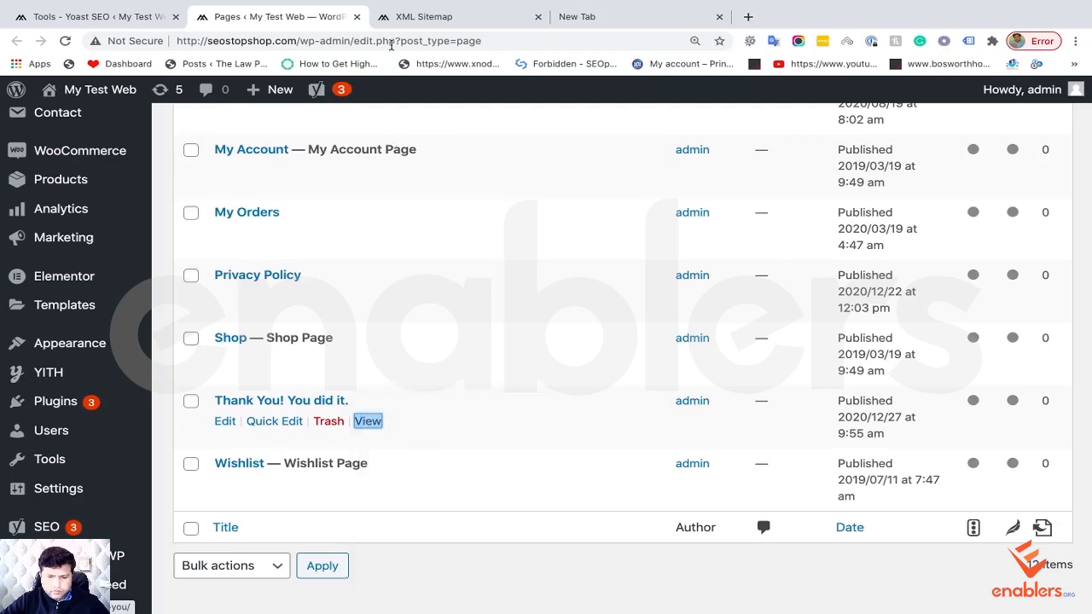
pyautogui.click(394, 19)
pyautogui.moveTo(408, 19); pyautogui.dragTo(252, 20)
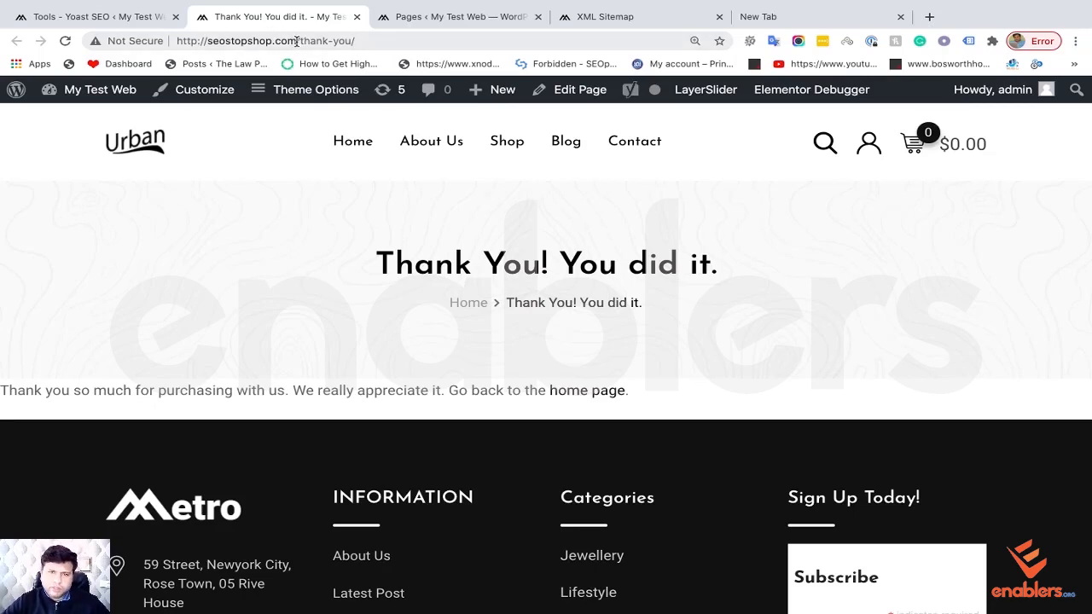
# Step: Copy the /thank-you/ path from the page's address and return to the robots.txt editor
pyautogui.moveTo(297, 40); pyautogui.dragTo(376, 40)
pyautogui.hotkey('ctrl', 'c')
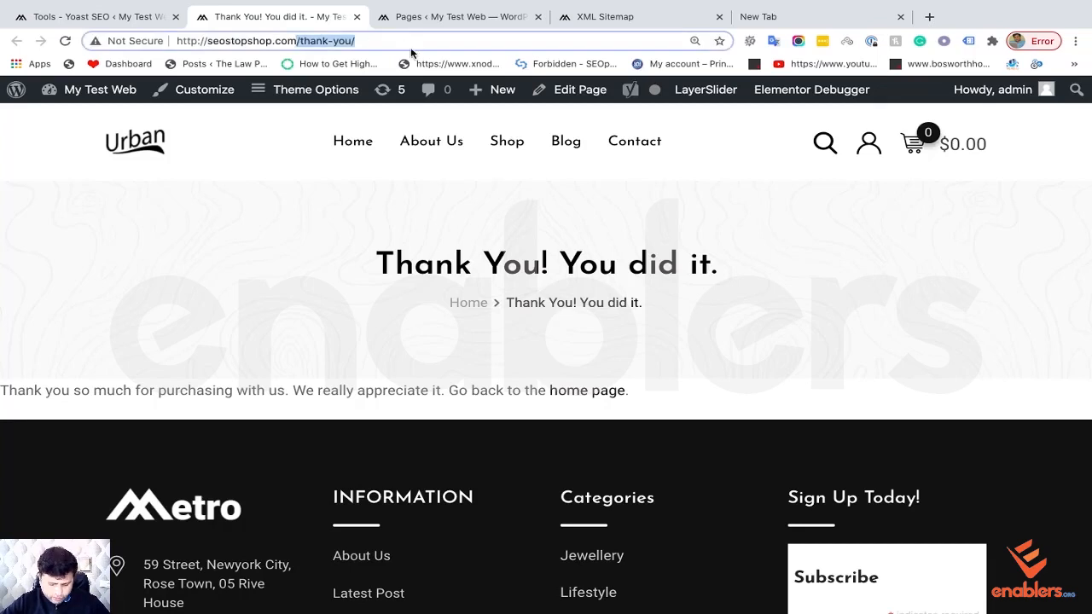
pyautogui.click(85, 16)
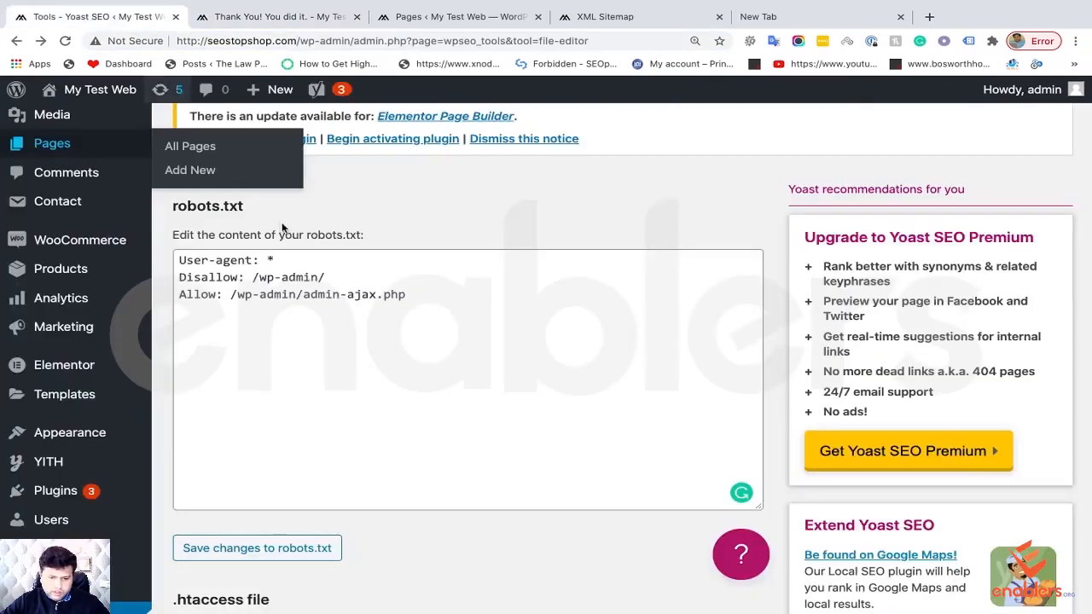
# Step: Add the rule "Disallow: /thank-you/" on a new line at the end of robots.txt, with a single leading slash in the path
pyautogui.click(335, 280)
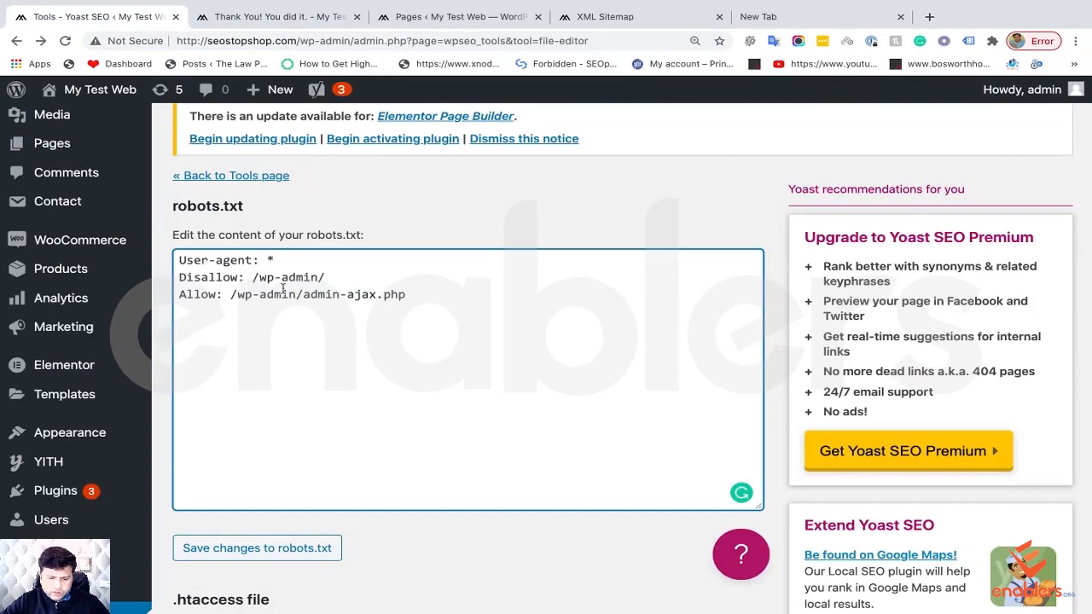
pyautogui.click(441, 299)
pyautogui.press('Return')
pyautogui.write('D')
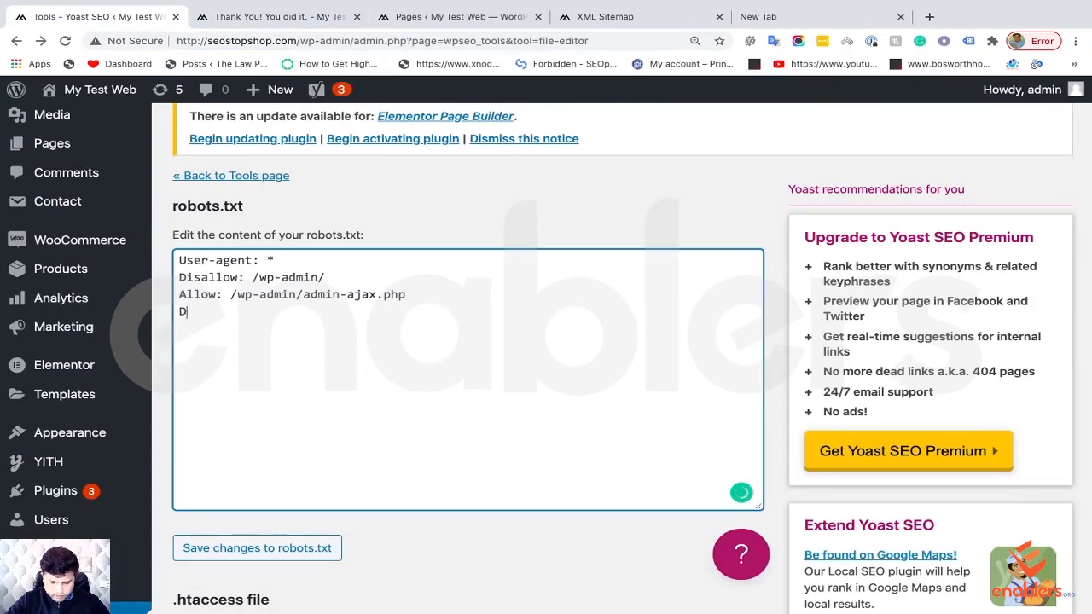
pyautogui.write('isallow:')
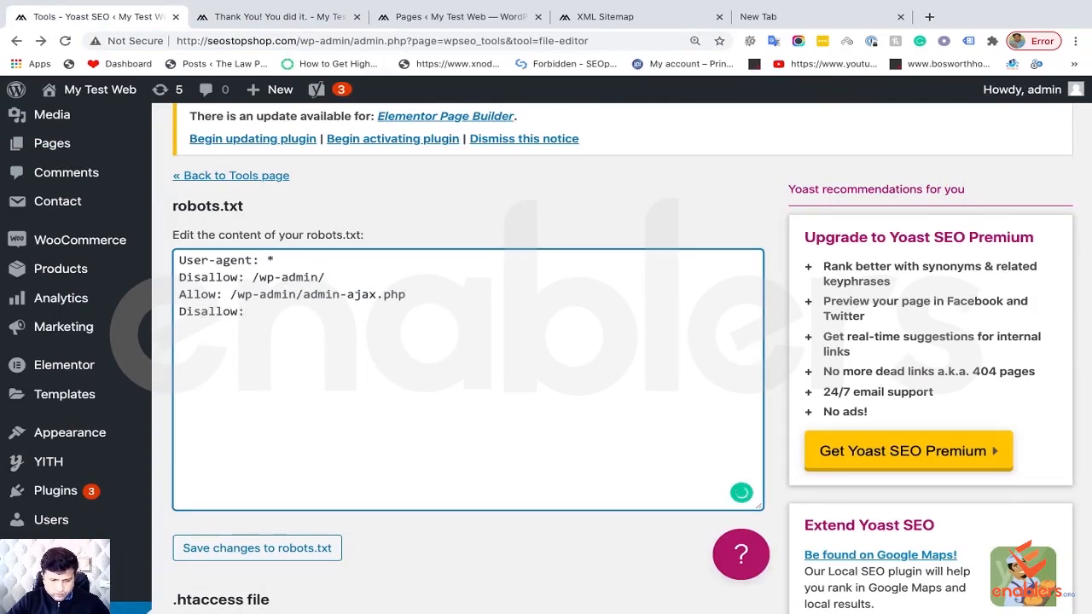
pyautogui.write(' /')
pyautogui.hotkey('ctrl', 'v')
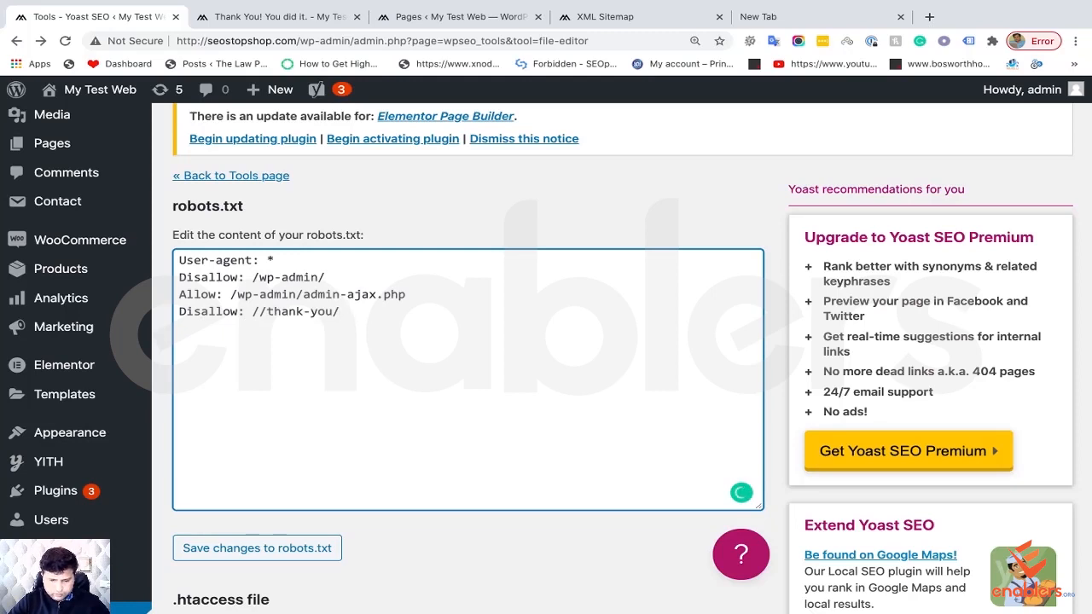
pyautogui.click(269, 311)
pyautogui.press('BackSpace')
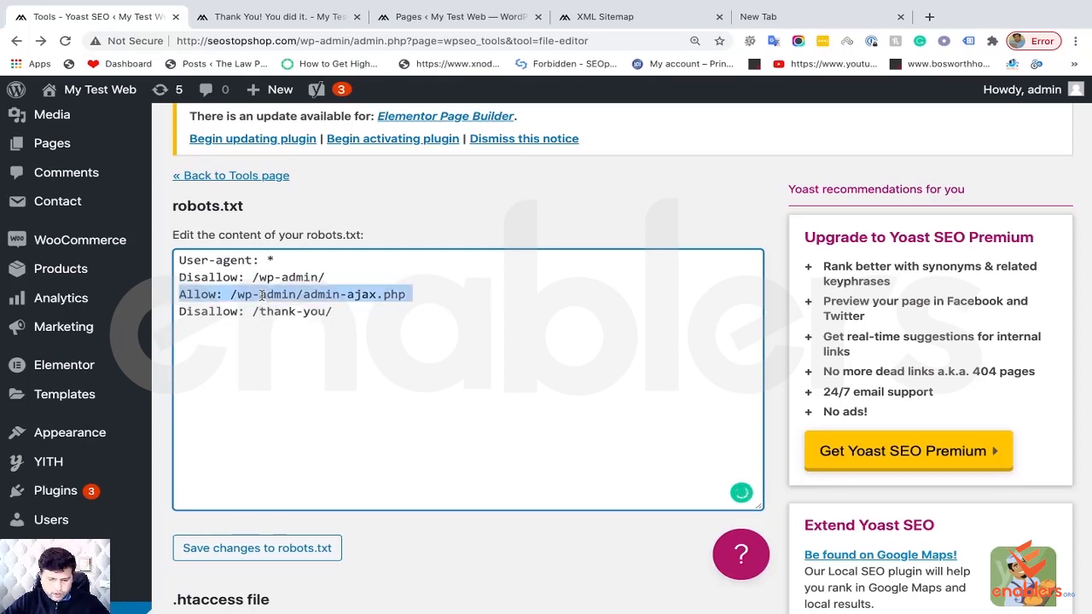
# Step: Delete the "Allow: /wp-admin/admin-ajax.php" line from robots.txt and highlight the "Disallow: /wp-admin/" rule
pyautogui.tripleClick(262, 294)
pyautogui.press('BackSpace')
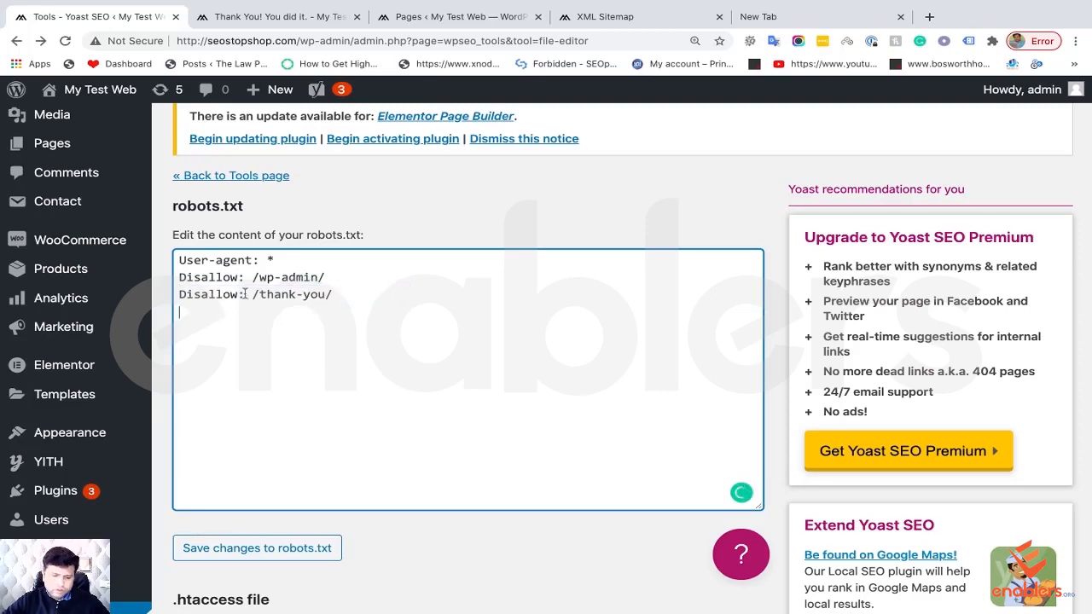
pyautogui.tripleClick(265, 277)
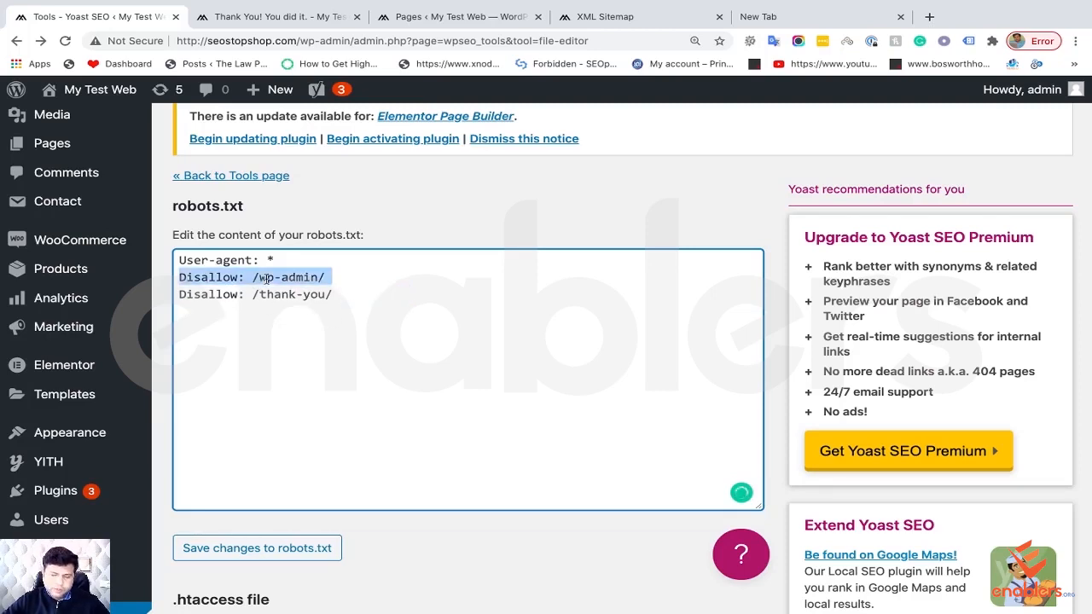
pyautogui.click(254, 298)
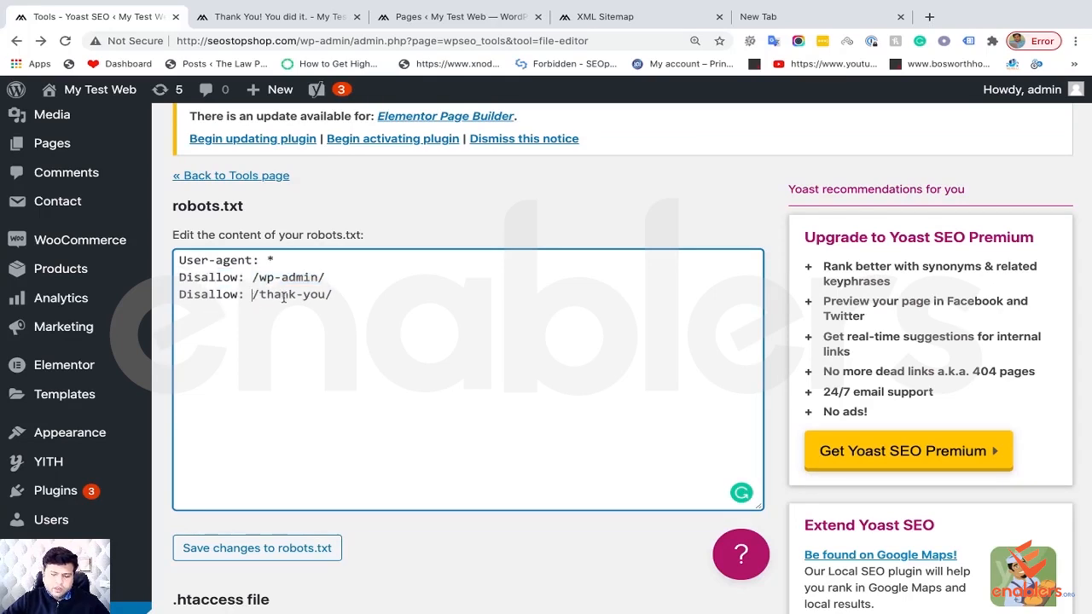
# Step: Retype the colon and space after "Disallow" in the /thank-you/ rule and place the cursor below that rule
pyautogui.press('BackSpace')
pyautogui.press('BackSpace')
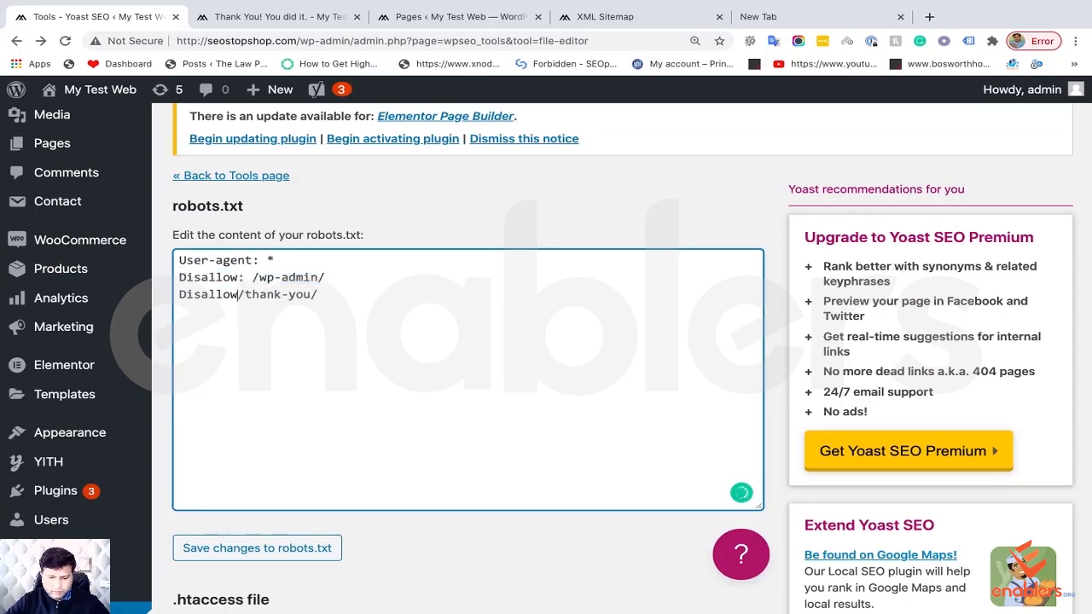
pyautogui.write(':')
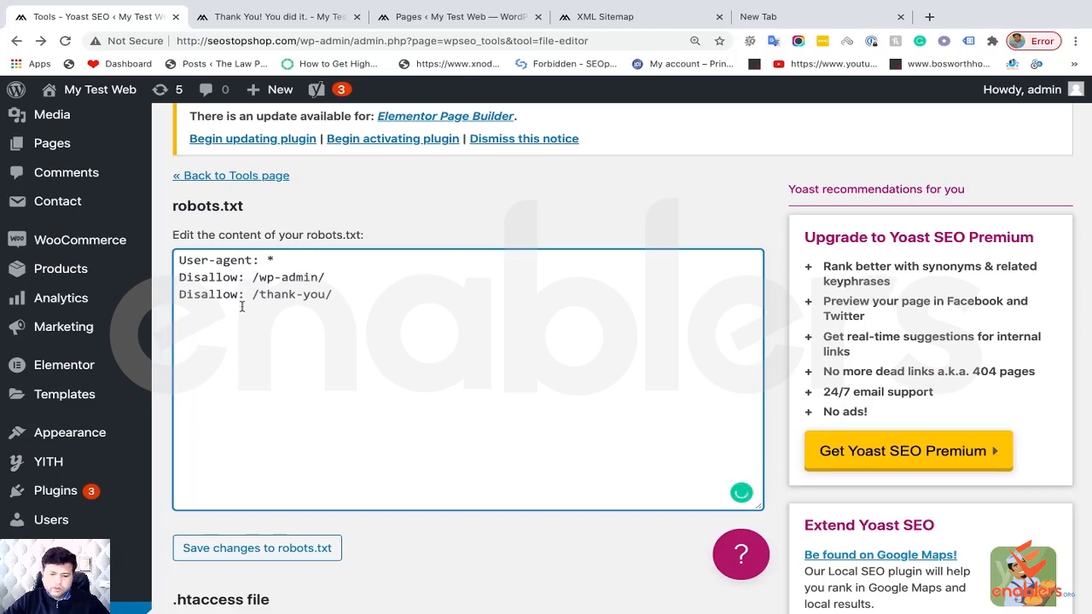
pyautogui.click(343, 315)
# Step: Check the address of the "Thank You! You did it." page and return to the robots.txt editor
pyautogui.click(286, 17)
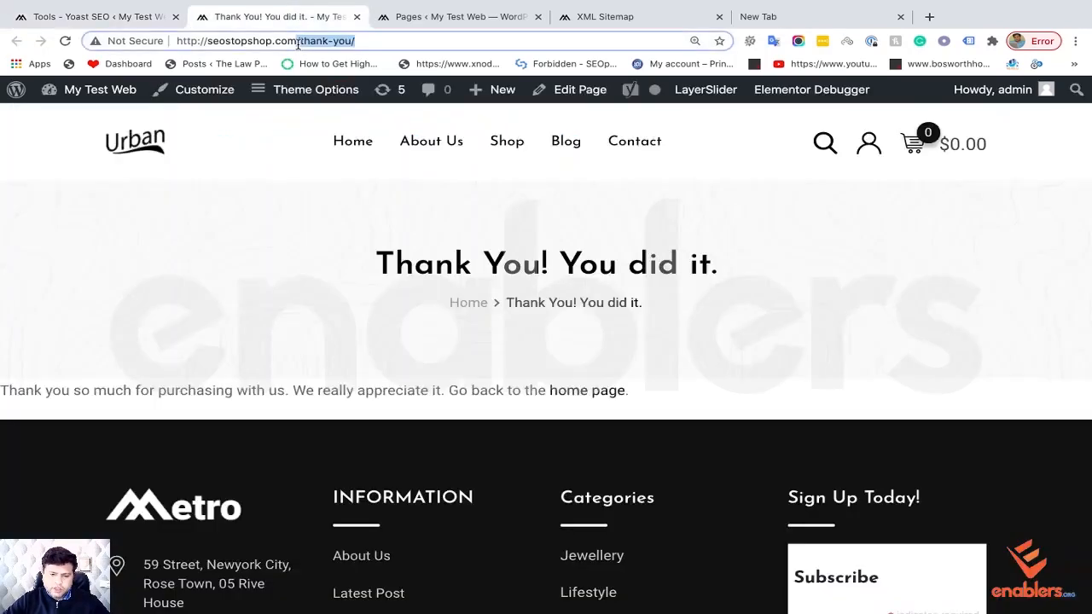
pyautogui.click(297, 42)
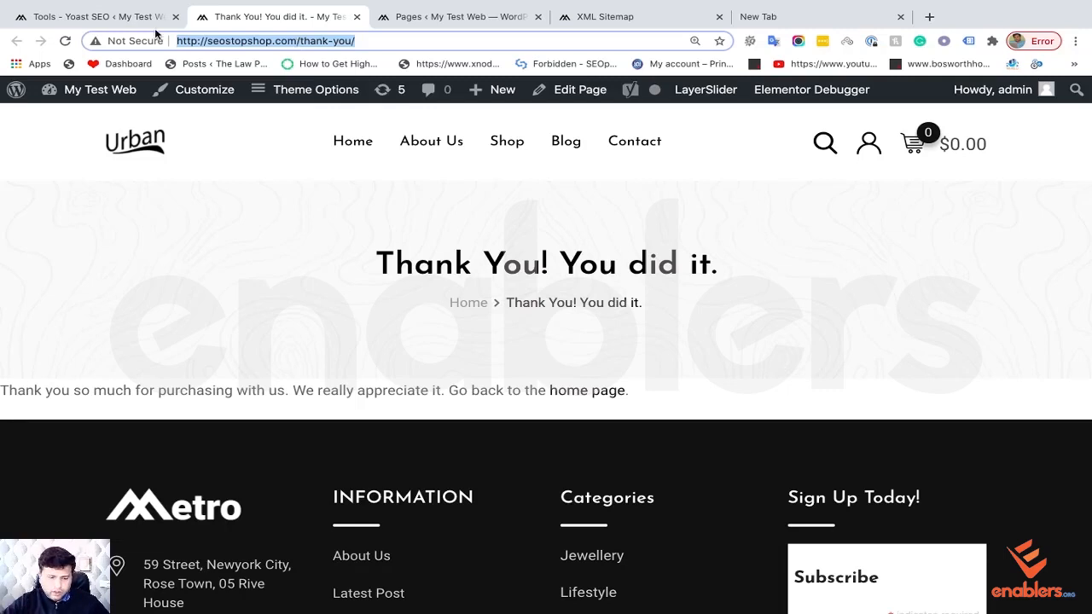
pyautogui.click(119, 16)
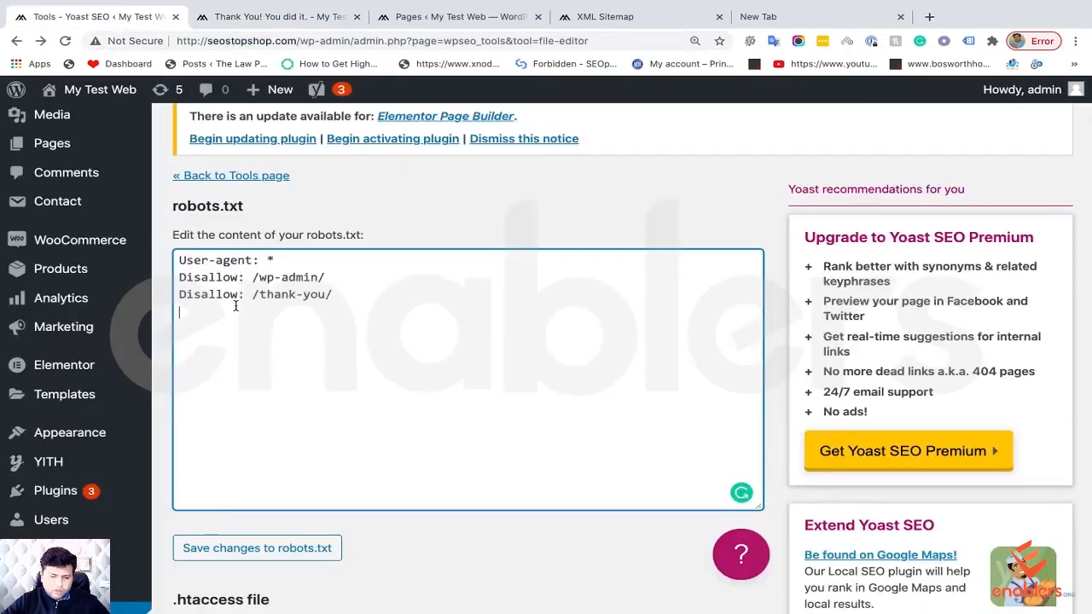
# Step: Change the /thank-you/ rule's directive to "Allow", and delete that entire rule along with its empty line from robots.txt
pyautogui.moveTo(238, 295); pyautogui.dragTo(177, 296)
pyautogui.write('Allow')
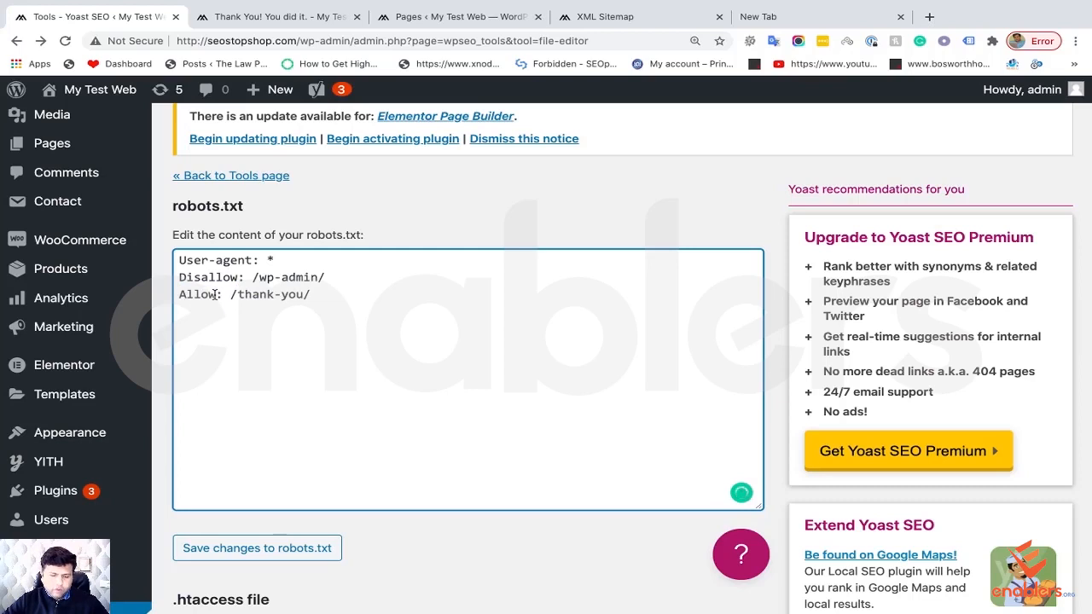
pyautogui.tripleClick(221, 295)
pyautogui.press('BackSpace')
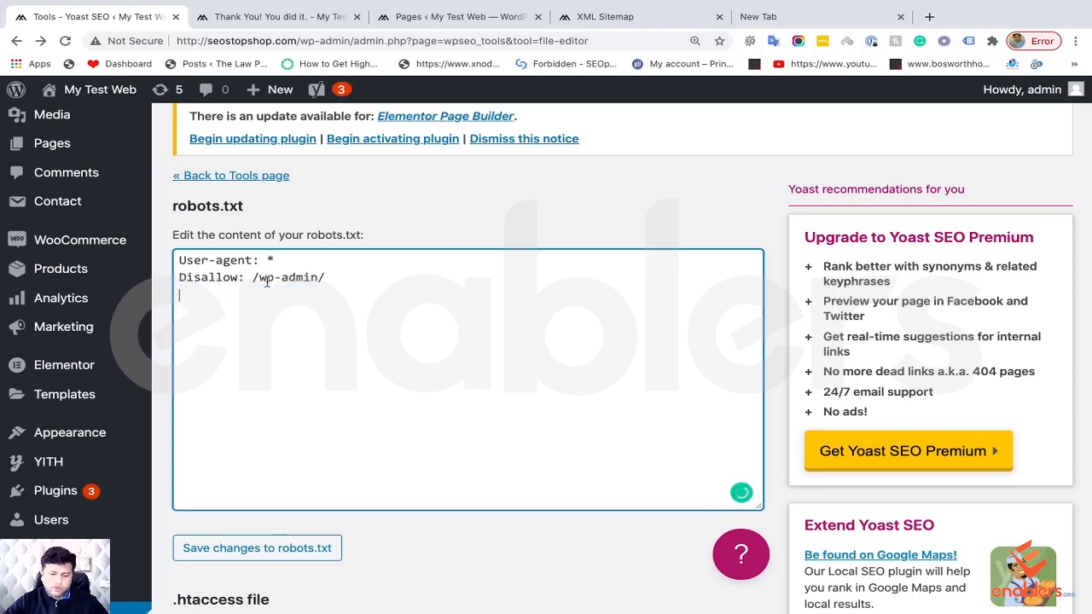
pyautogui.press('BackSpace')
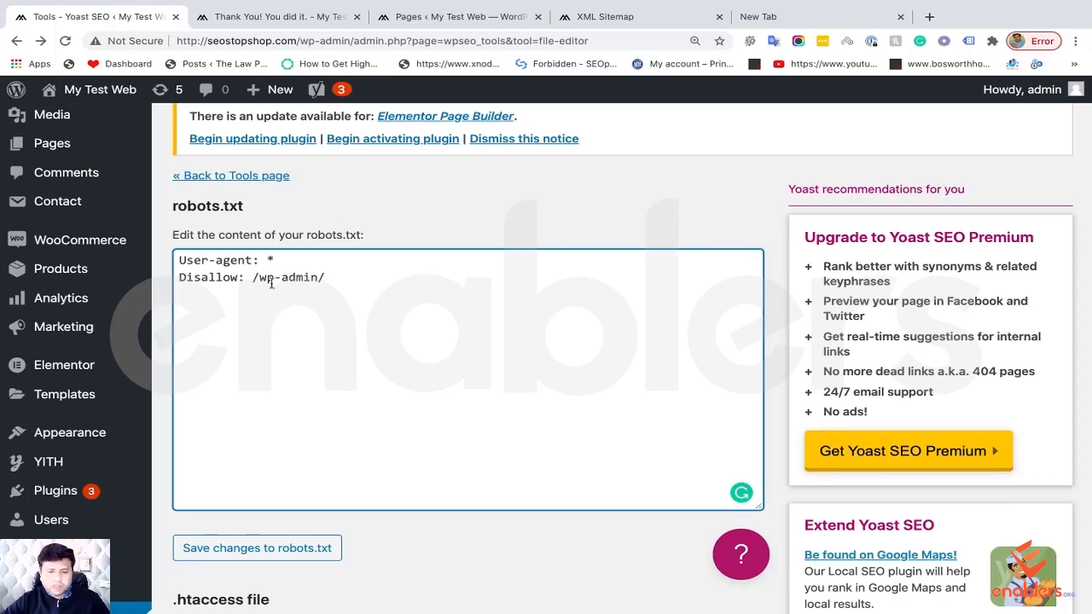
# Step: Revisit the thank-you page briefly, and shorten the Disallow rule's path in robots.txt to a single slash, "Disallow: /"
pyautogui.click(288, 14)
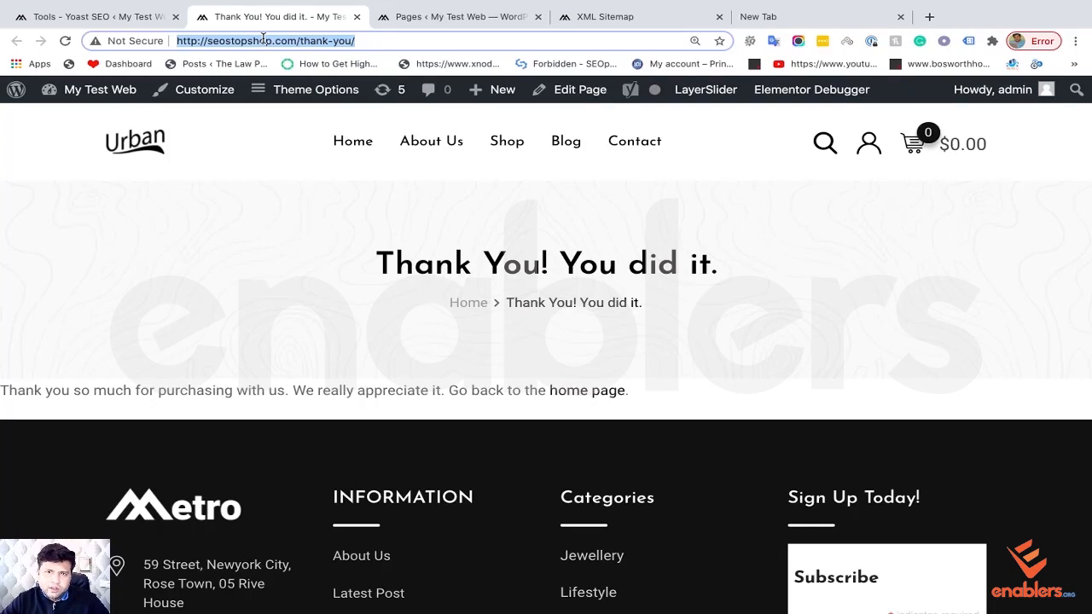
pyautogui.click(100, 17)
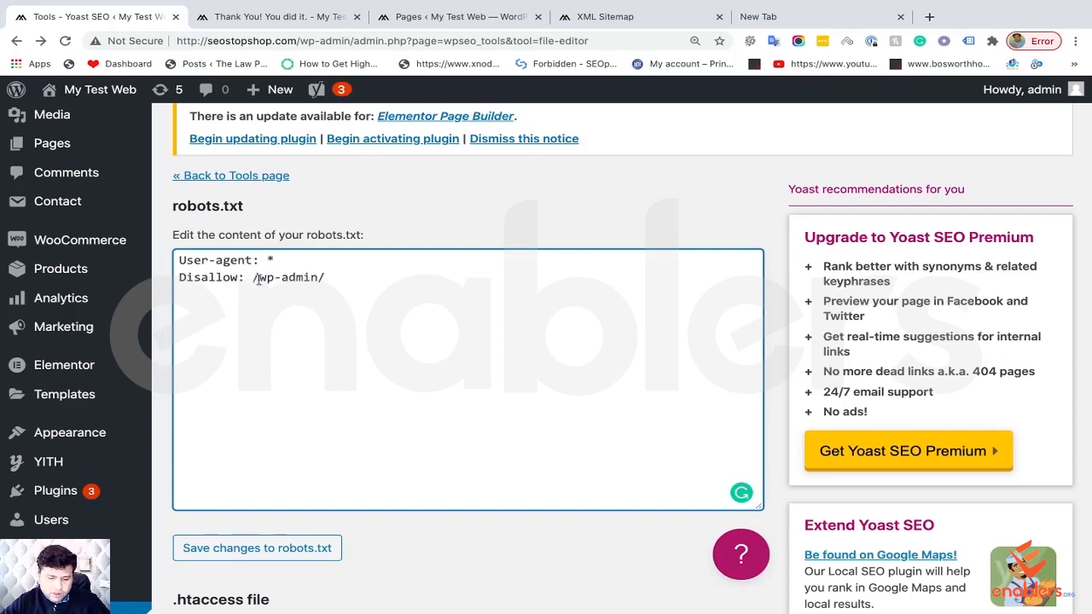
pyautogui.moveTo(257, 278); pyautogui.dragTo(443, 283)
pyautogui.press('BackSpace')
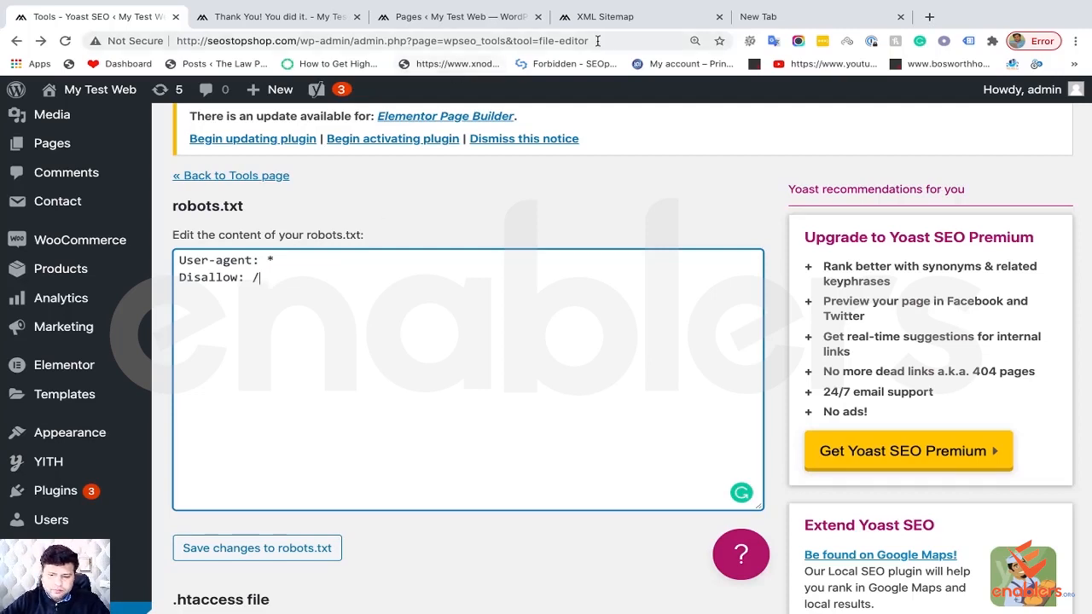
pyautogui.click(687, 27)
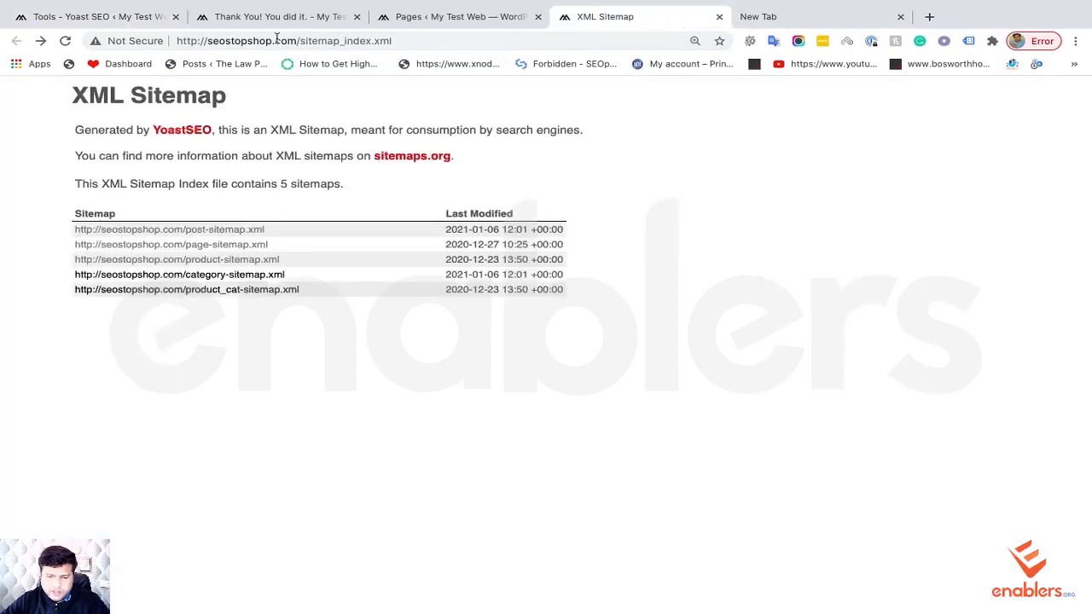
pyautogui.click(814, 27)
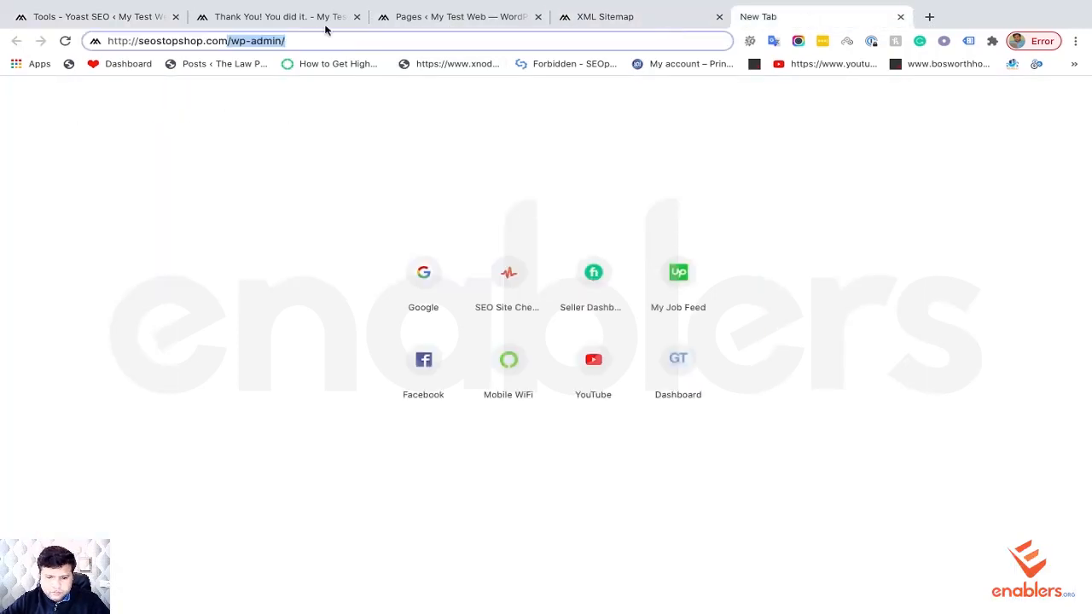
pyautogui.click(241, 32)
pyautogui.click(269, 42)
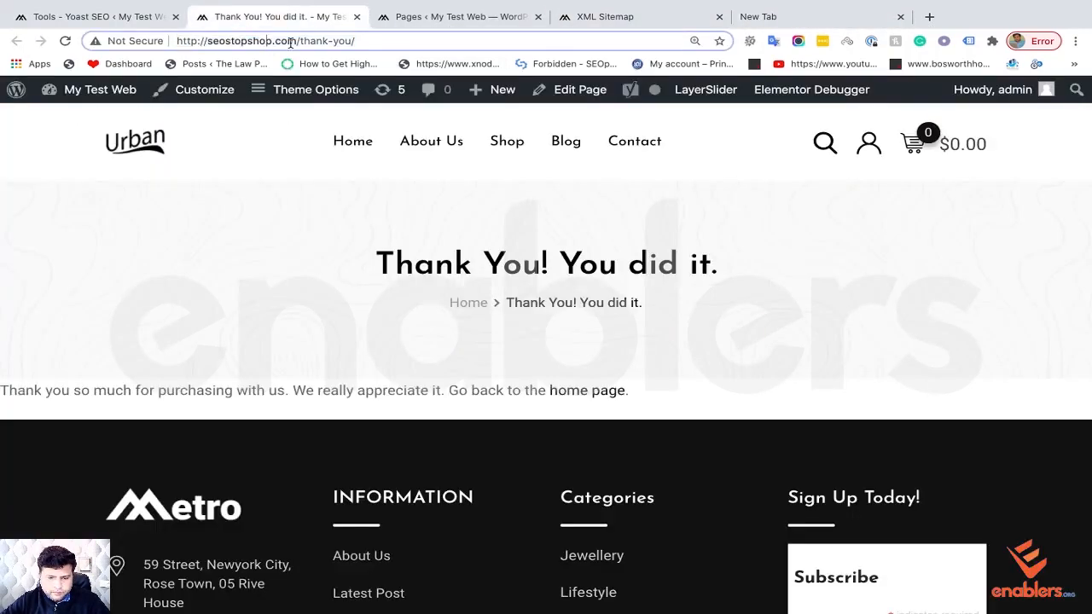
pyautogui.moveTo(298, 41); pyautogui.dragTo(355, 40)
pyautogui.press('BackSpace')
pyautogui.press('Return')
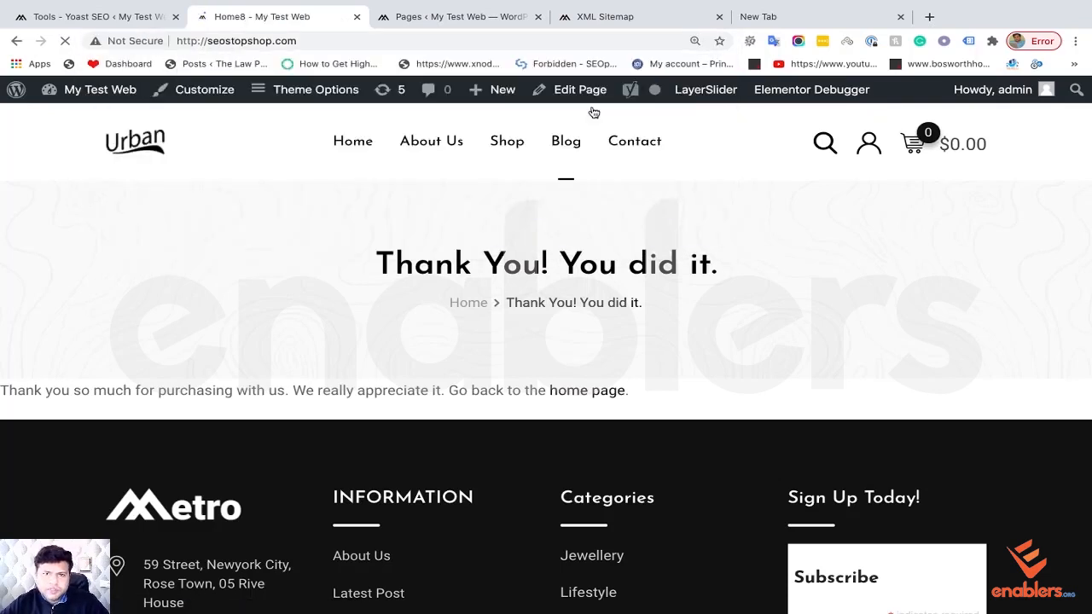
pyautogui.click(400, 41)
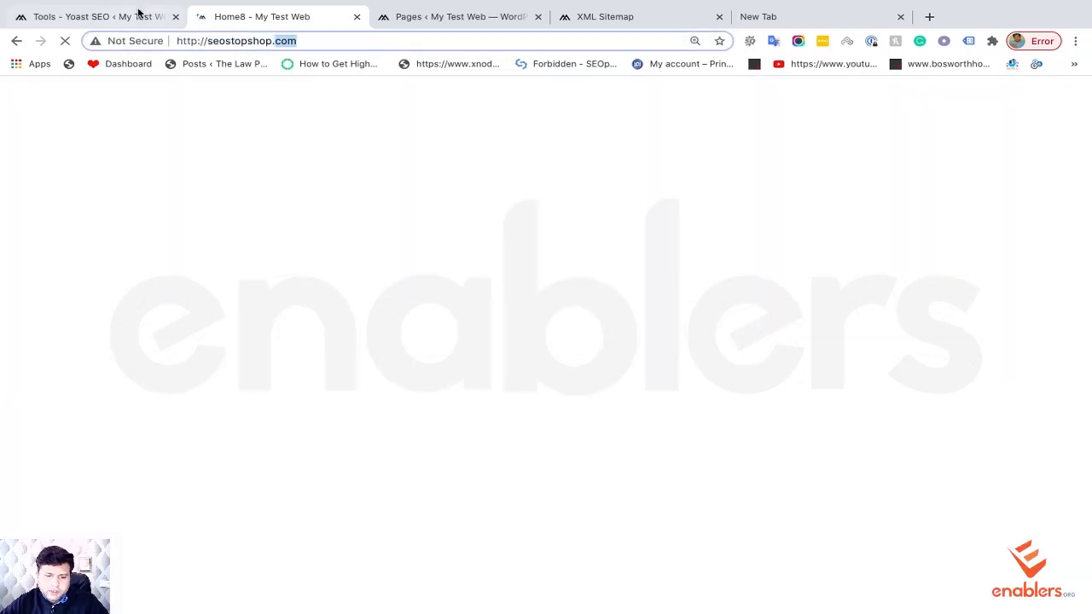
# Step: Return to the robots.txt editor and replace "Disallow" with "Allow" so the rule reads "Allow: /"
pyautogui.click(143, 17)
pyautogui.click(316, 304)
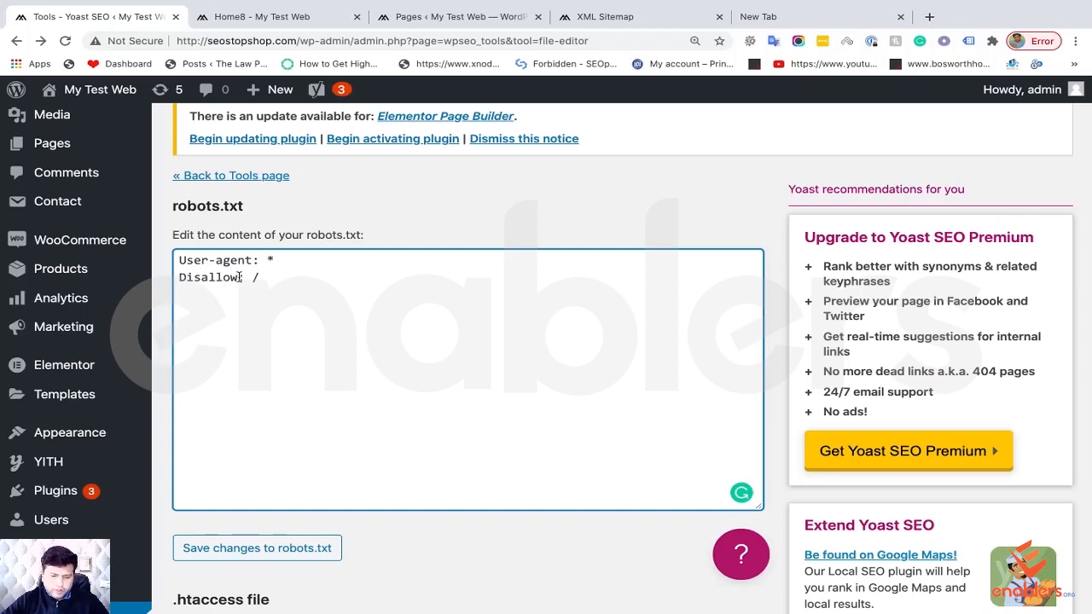
pyautogui.moveTo(239, 277); pyautogui.dragTo(179, 277)
pyautogui.write('Allow')
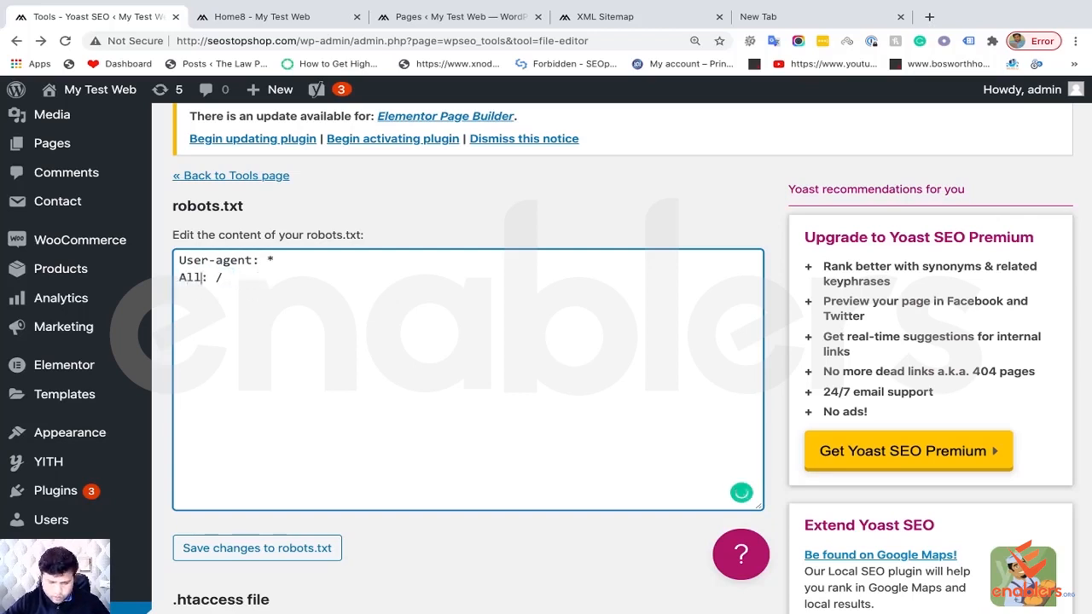
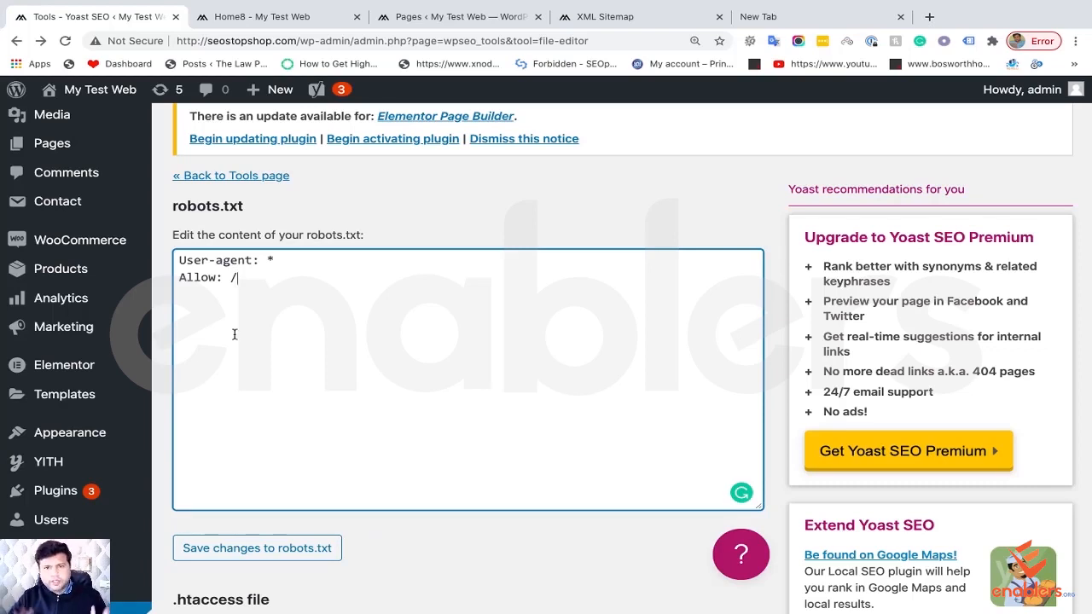
# Step: Insert two lines above the User-agent line in robots.txt and write "Sitemap:" on the first one
pyautogui.click(179, 260)
pyautogui.press('Return')
pyautogui.press('Return')
pyautogui.press('Up')
pyautogui.press('Up')
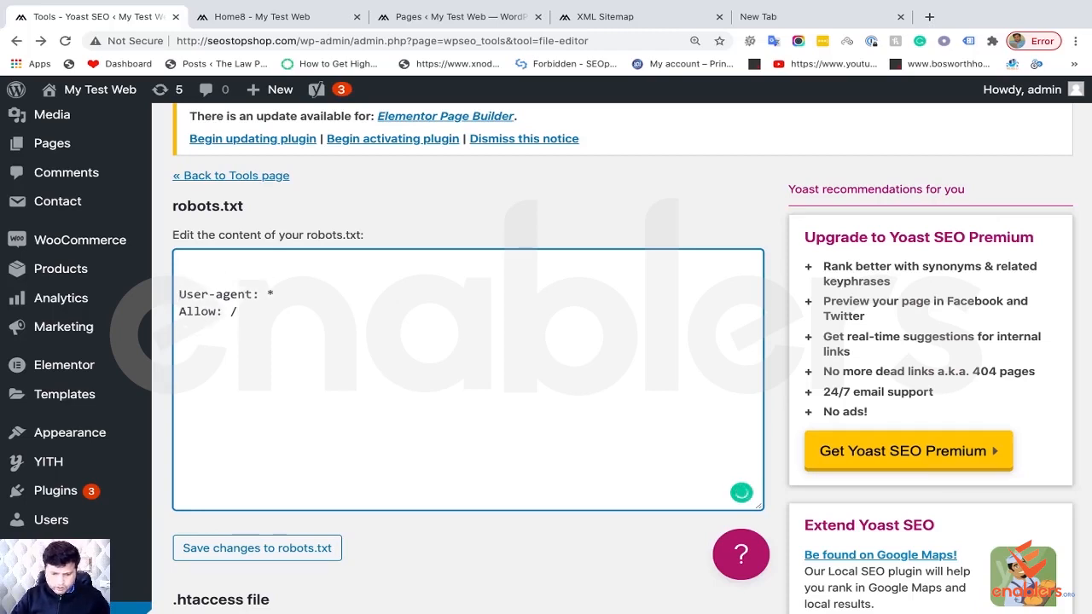
pyautogui.write('Sitemap')
pyautogui.press('BackSpace')
pyautogui.press('BackSpace')
pyautogui.press('BackSpace')
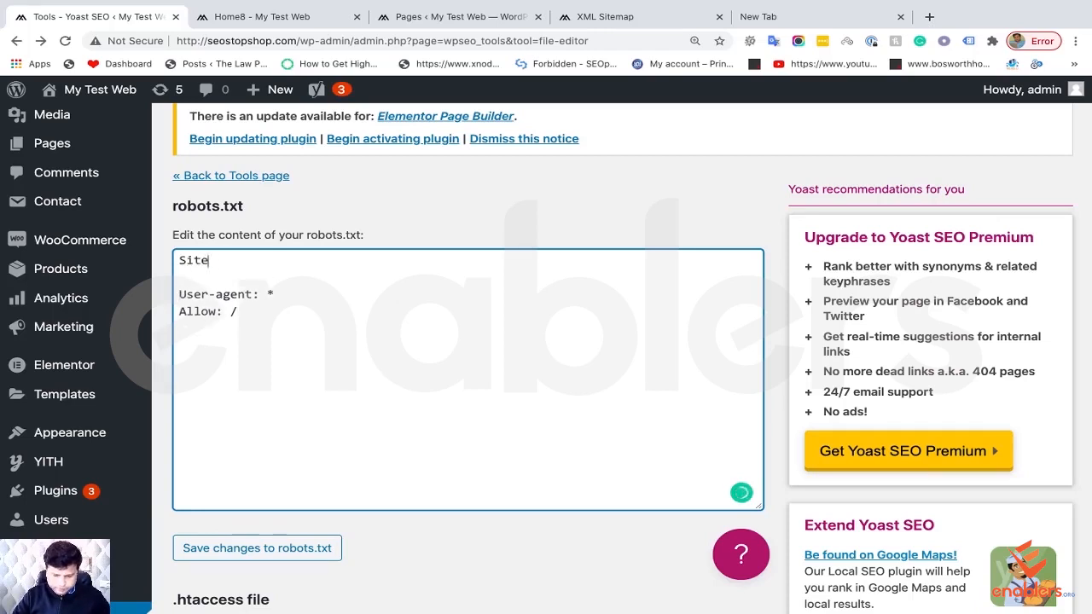
pyautogui.write('map:')
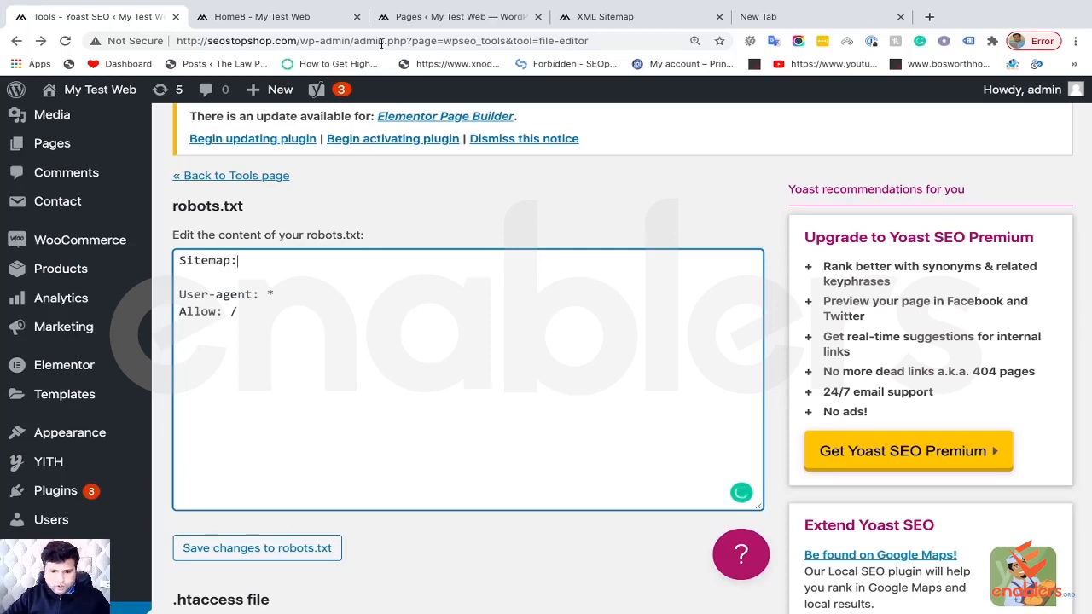
pyautogui.click(612, 24)
pyautogui.click(579, 40)
pyautogui.hotkey('ctrl', 'c')
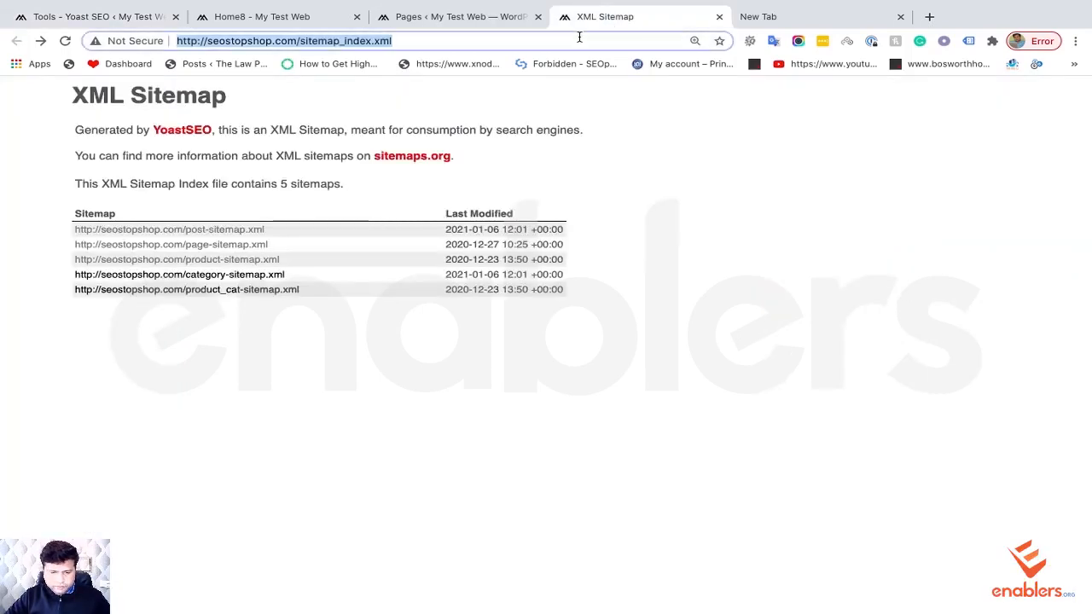
pyautogui.click(264, 19)
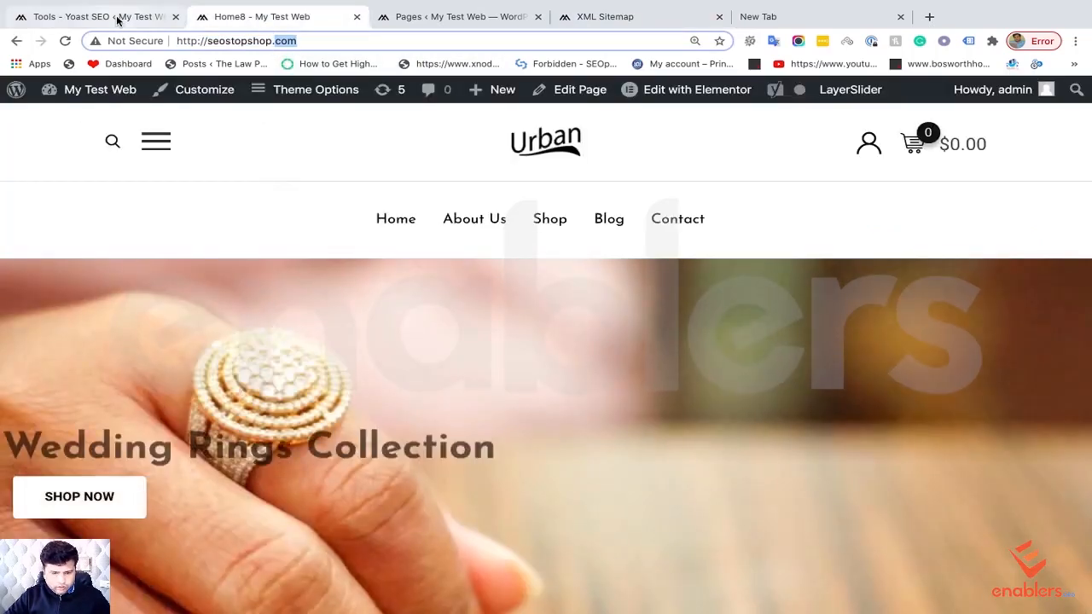
pyautogui.click(117, 18)
pyautogui.click(341, 258)
pyautogui.hotkey('ctrl', 'v')
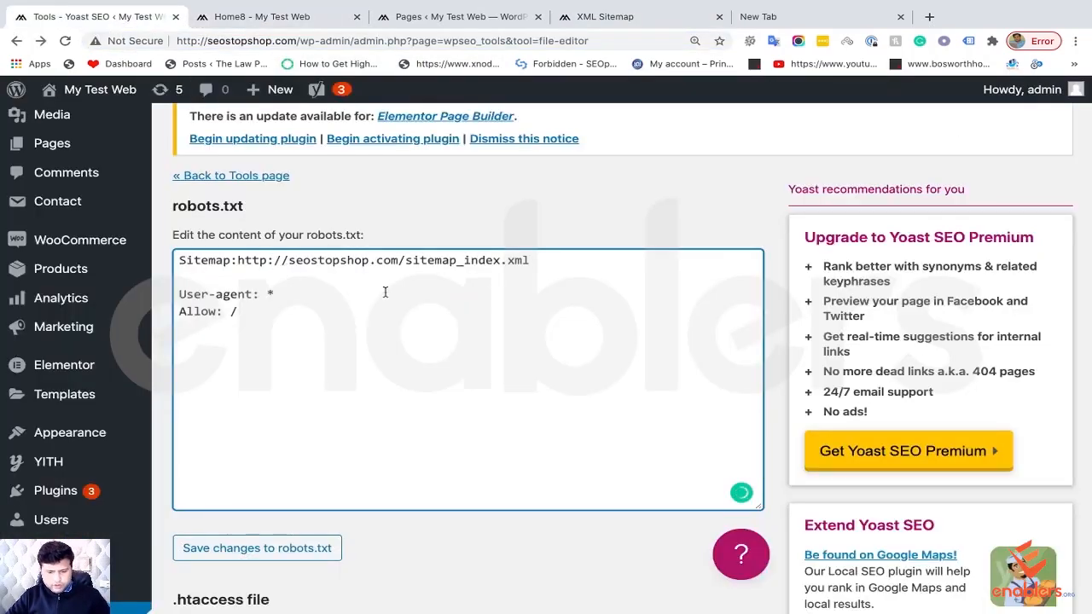
# Step: Save the changes to robots.txt and review the saved file content
pyautogui.scroll(-1, 392, 341)
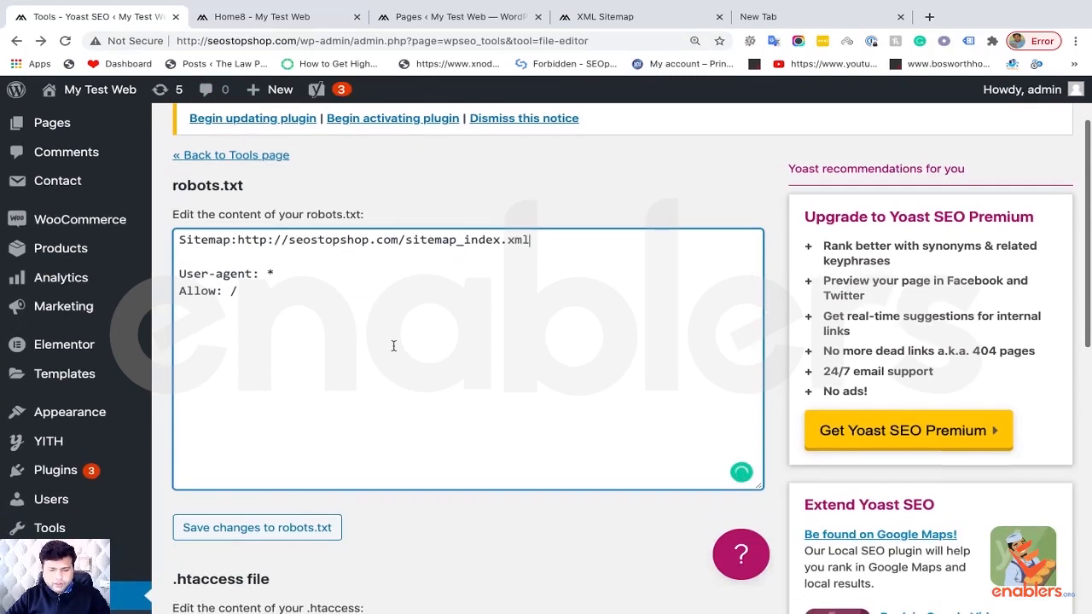
pyautogui.click(300, 523)
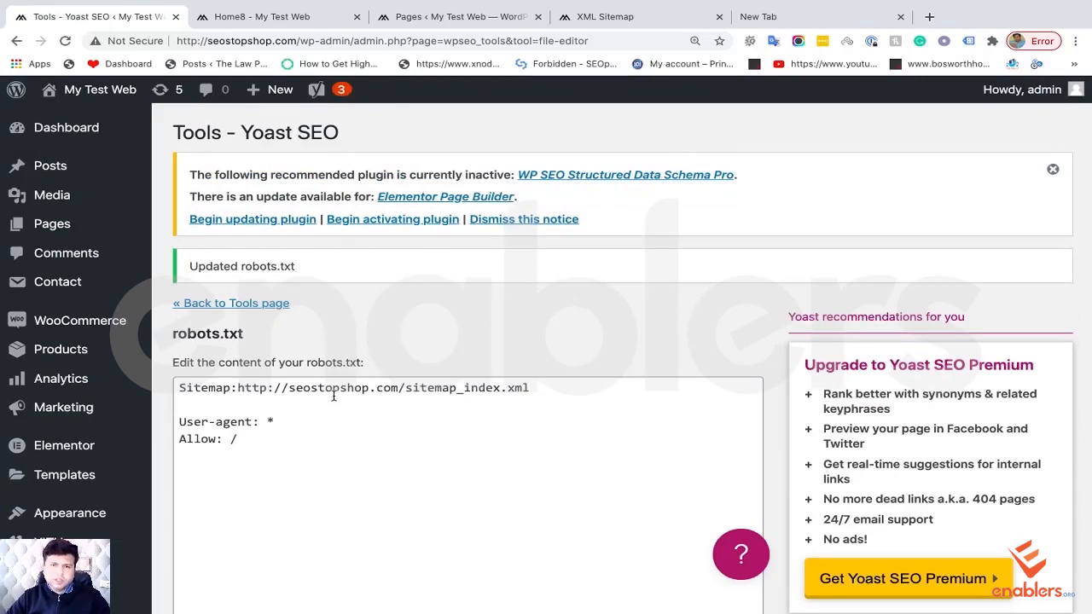
pyautogui.scroll(-1, 333, 395)
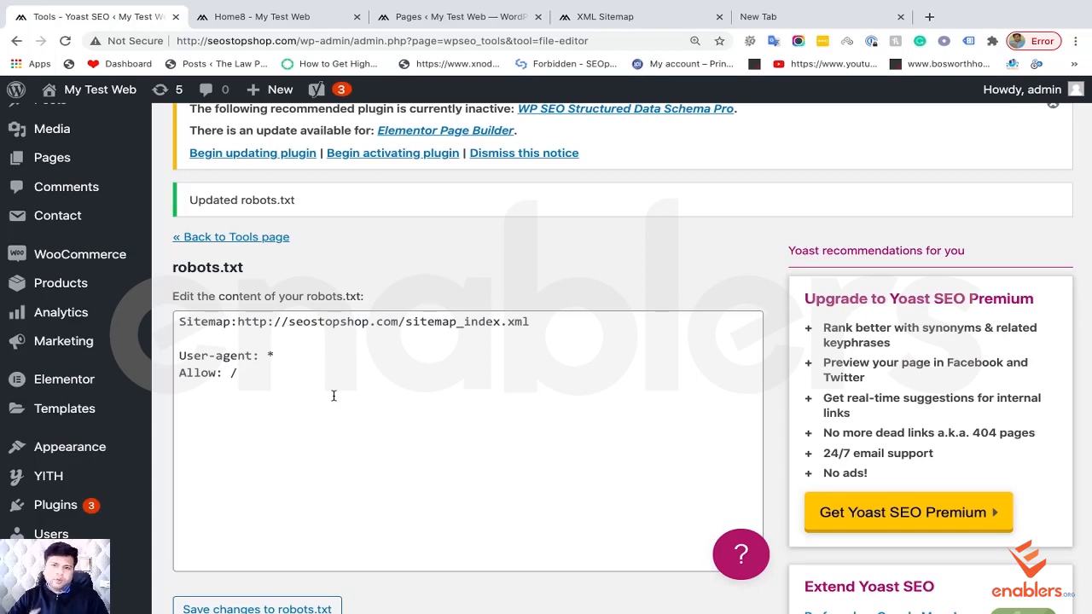
pyautogui.scroll(-1, 412, 410)
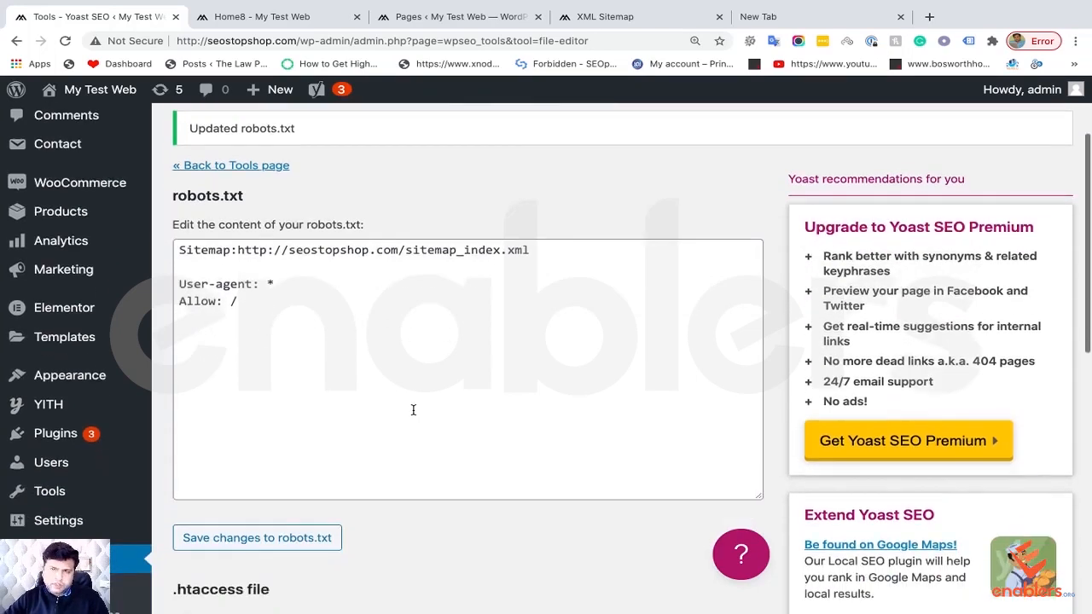
pyautogui.scroll(-1, 413, 410)
pyautogui.scroll(1, 412, 405)
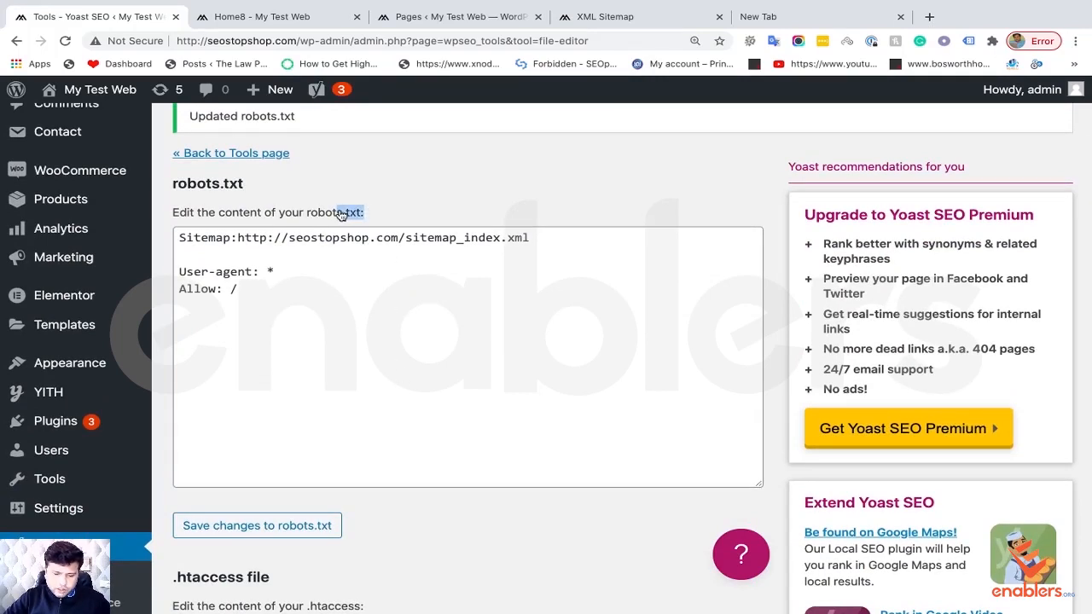
pyautogui.click(664, 27)
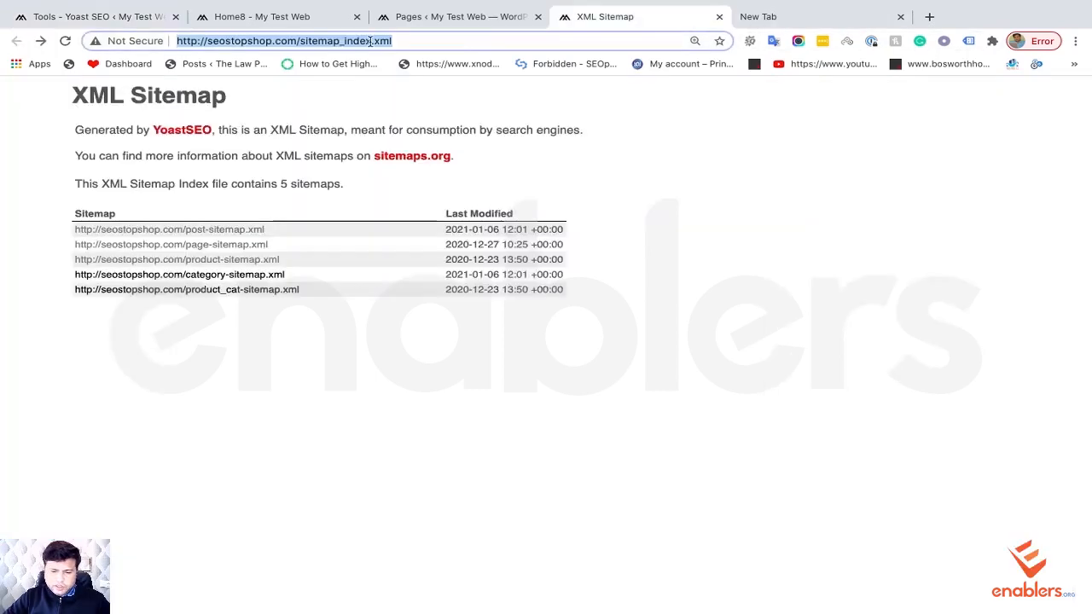
pyautogui.moveTo(300, 40); pyautogui.dragTo(140, 40)
pyautogui.hotkey('ctrl', 'c')
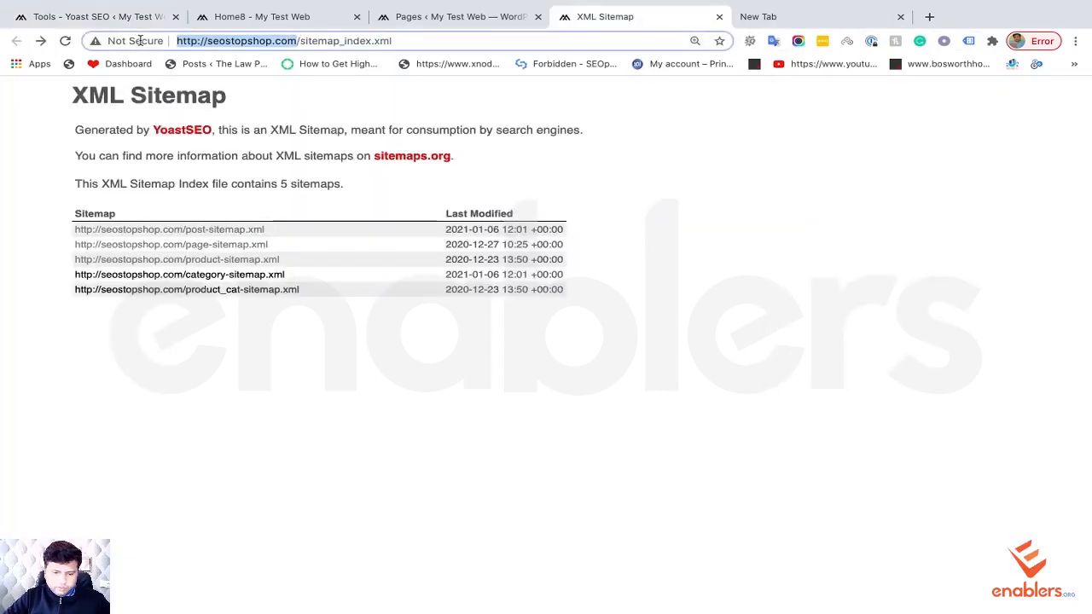
pyautogui.click(774, 17)
pyautogui.hotkey('ctrl', 'v')
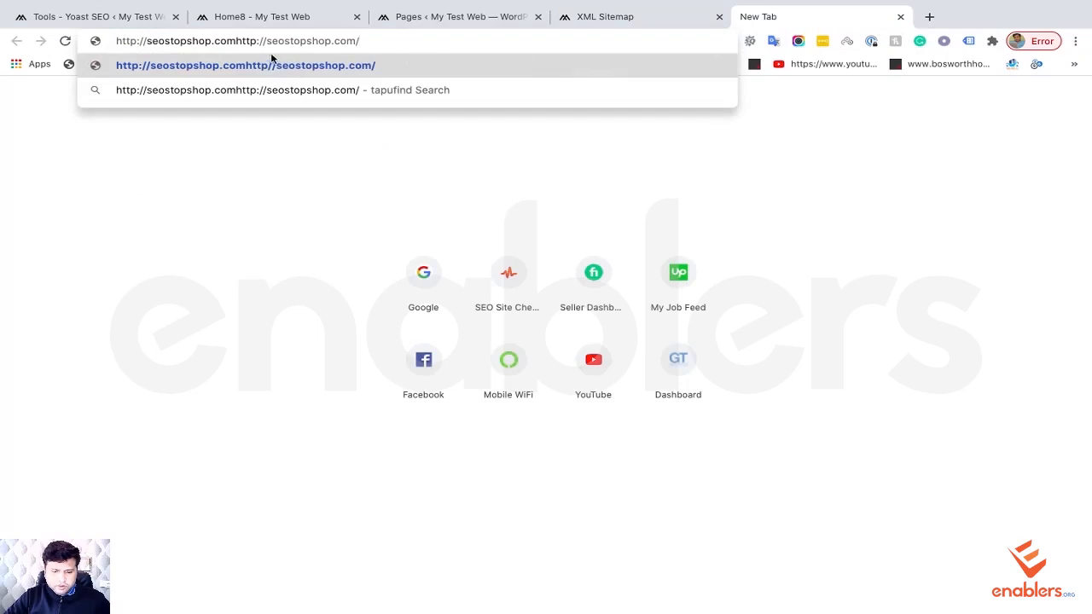
pyautogui.moveTo(261, 40); pyautogui.dragTo(498, 41)
pyautogui.press('BackSpace')
pyautogui.press('BackSpace')
pyautogui.press('BackSpace')
pyautogui.press('BackSpace')
pyautogui.press('BackSpace')
pyautogui.press('BackSpace')
pyautogui.press('BackSpace')
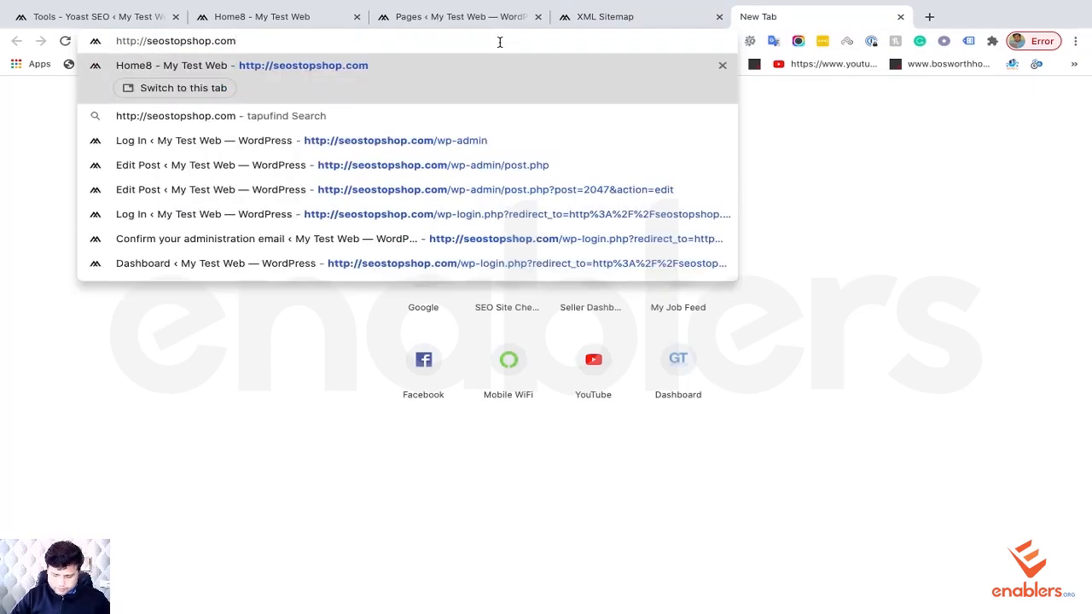
pyautogui.write('/robots')
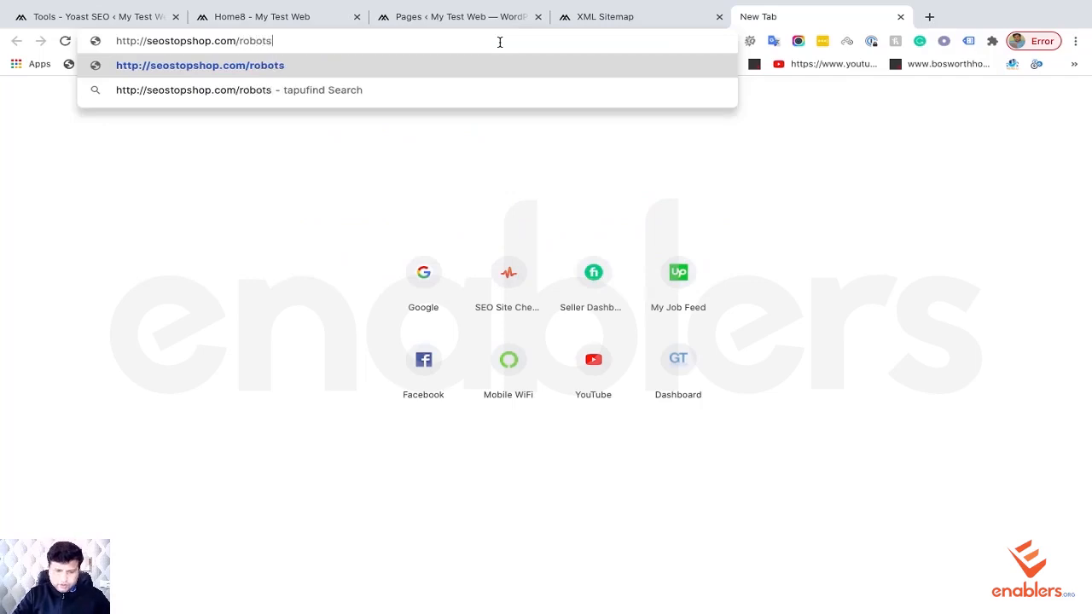
pyautogui.write('.txt\\')
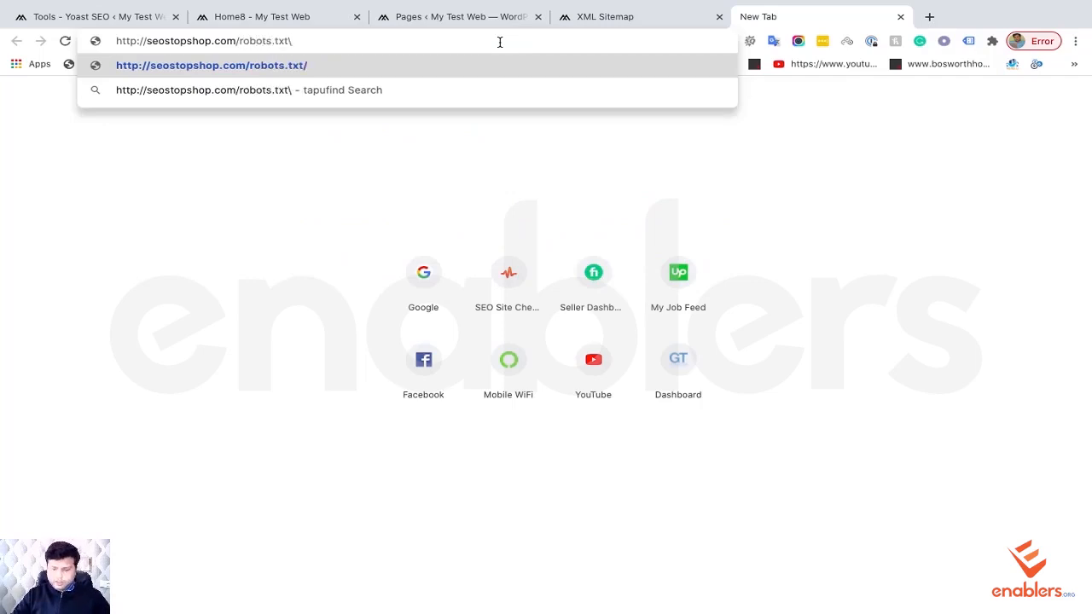
pyautogui.press('BackSpace')
pyautogui.press('Return')
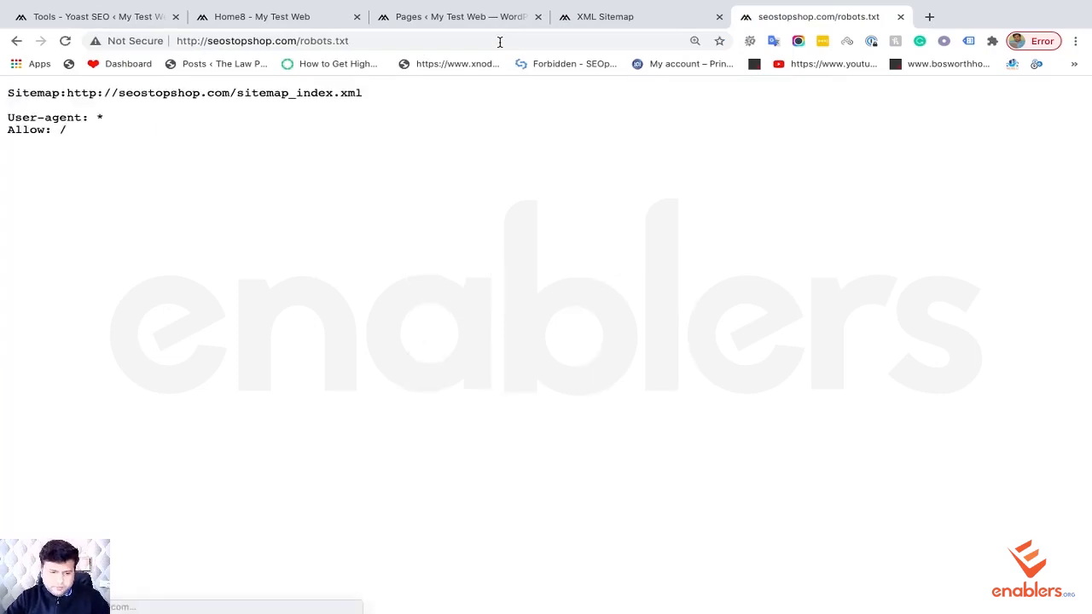
# Step: Examine the live robots.txt file's Sitemap, User-agent and Allow lines and the file name in its address
pyautogui.tripleClick(124, 94)
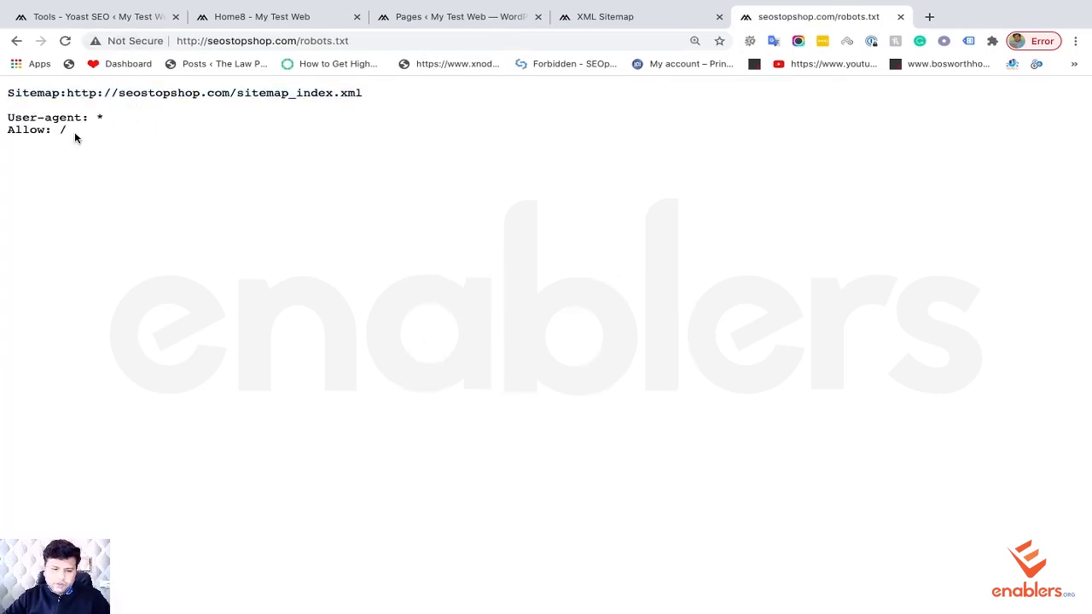
pyautogui.moveTo(73, 133); pyautogui.dragTo(1, 111)
pyautogui.click(129, 139)
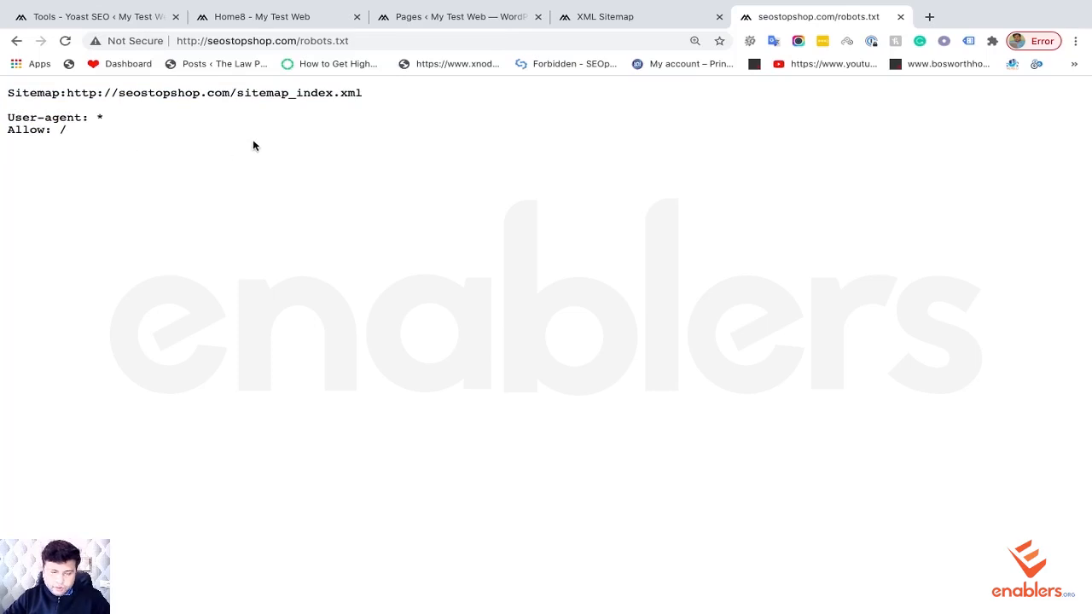
pyautogui.moveTo(297, 41); pyautogui.dragTo(400, 43)
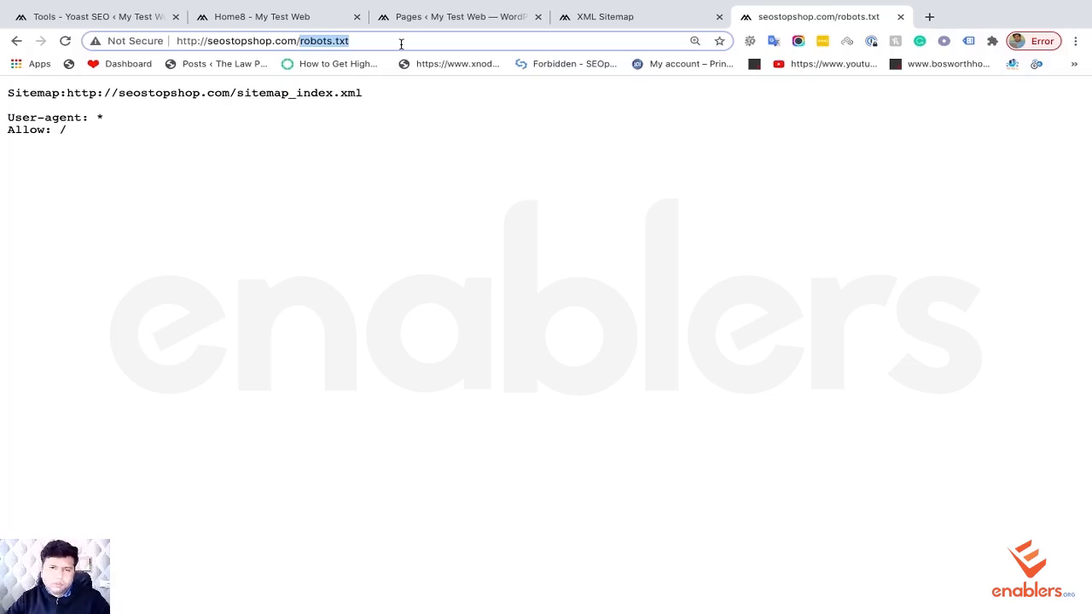
# Step: On the XML Sitemap page, replace sitemap_index.xml in the address with sitemap.xml and load it
pyautogui.click(629, 18)
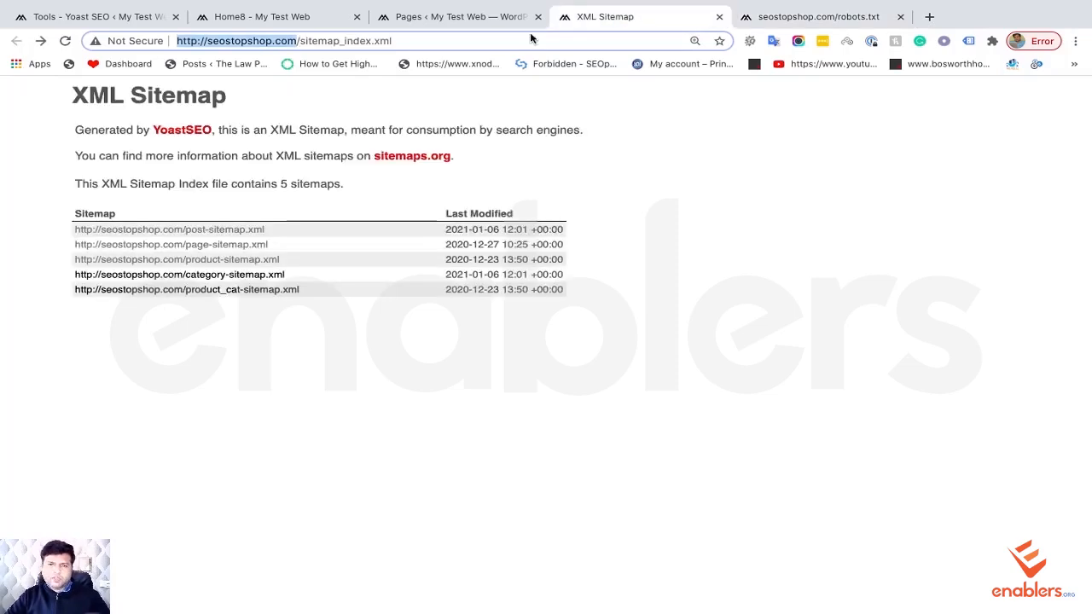
pyautogui.click(309, 41)
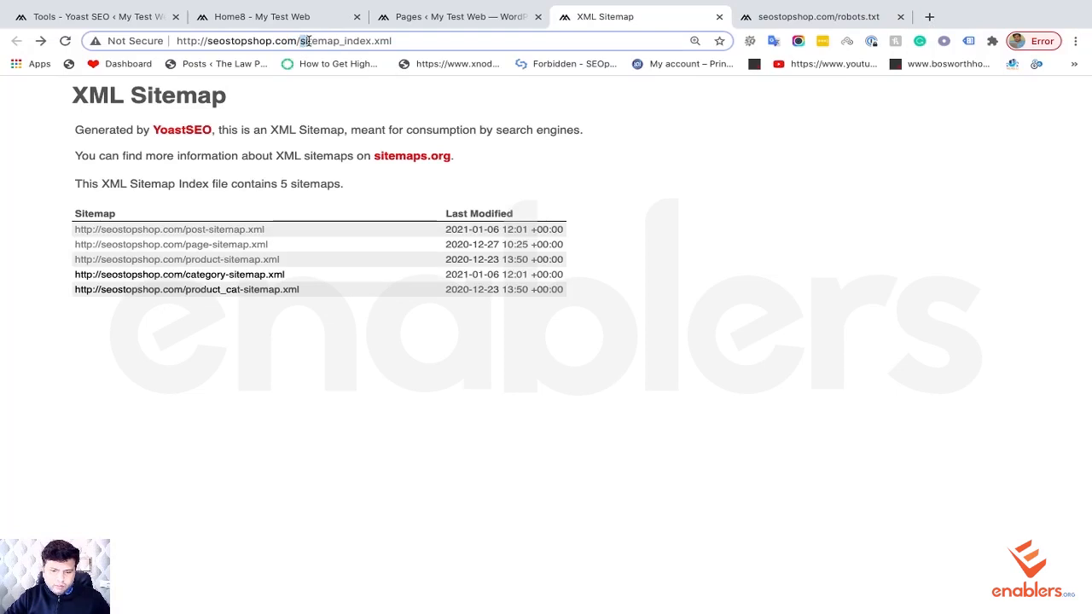
pyautogui.moveTo(309, 41); pyautogui.dragTo(404, 40)
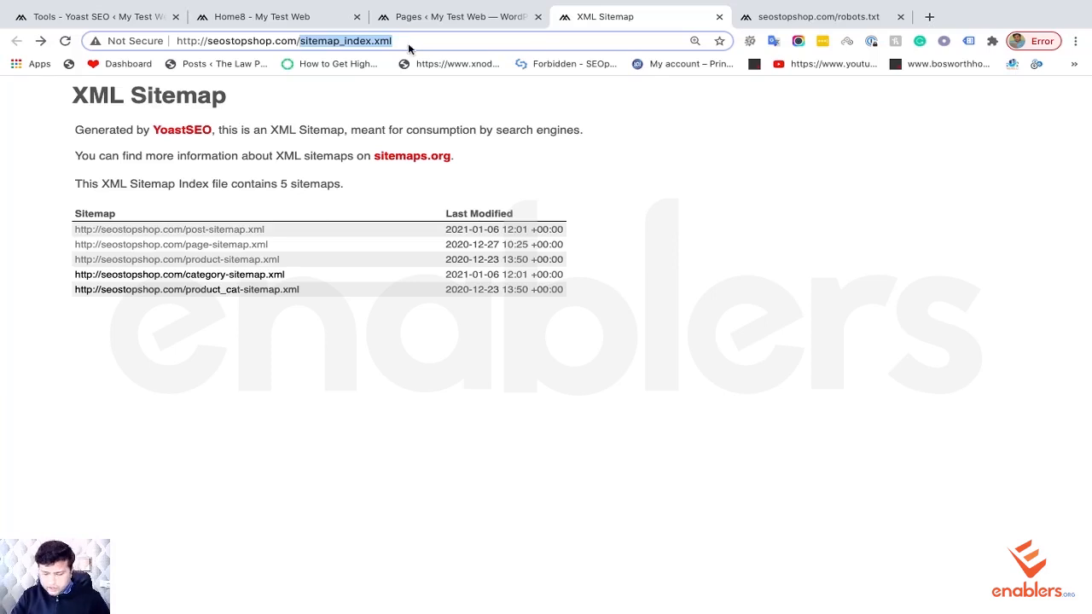
pyautogui.press('BackSpace')
pyautogui.write('si')
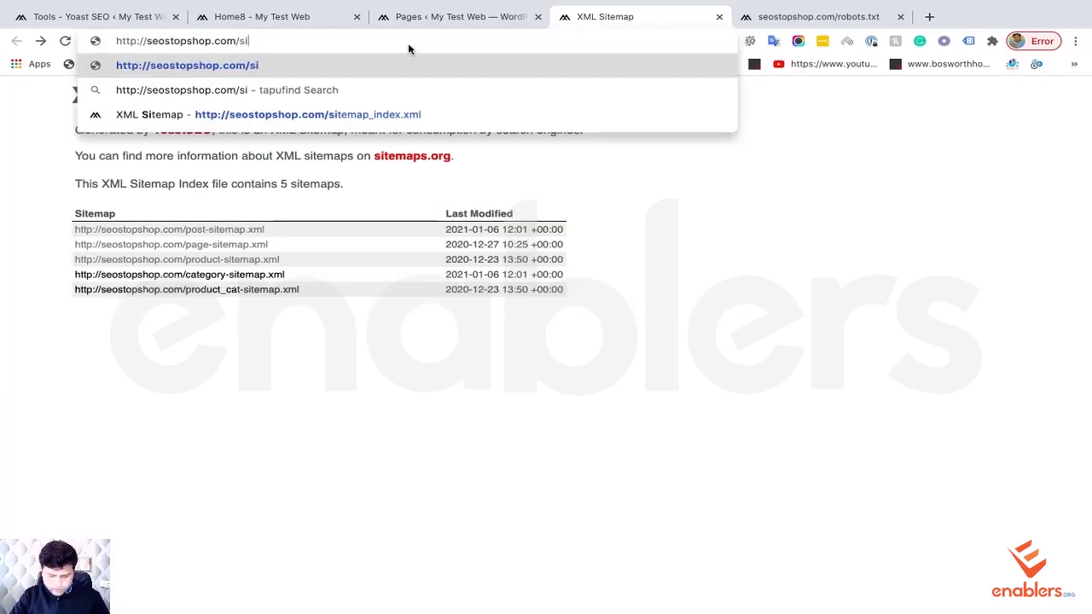
pyautogui.write('temap.xml')
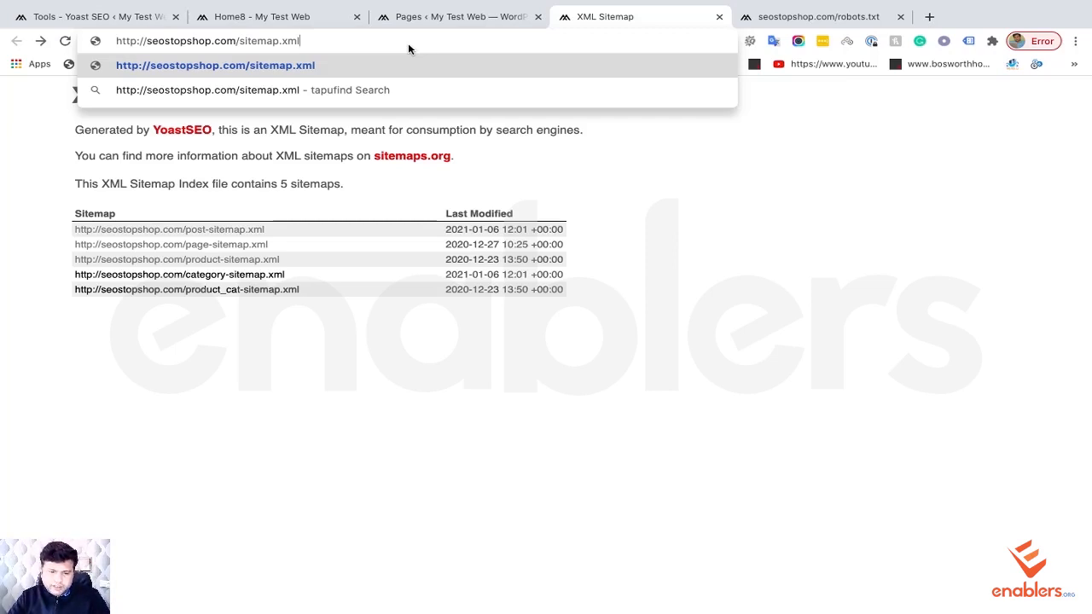
pyautogui.press('Return')
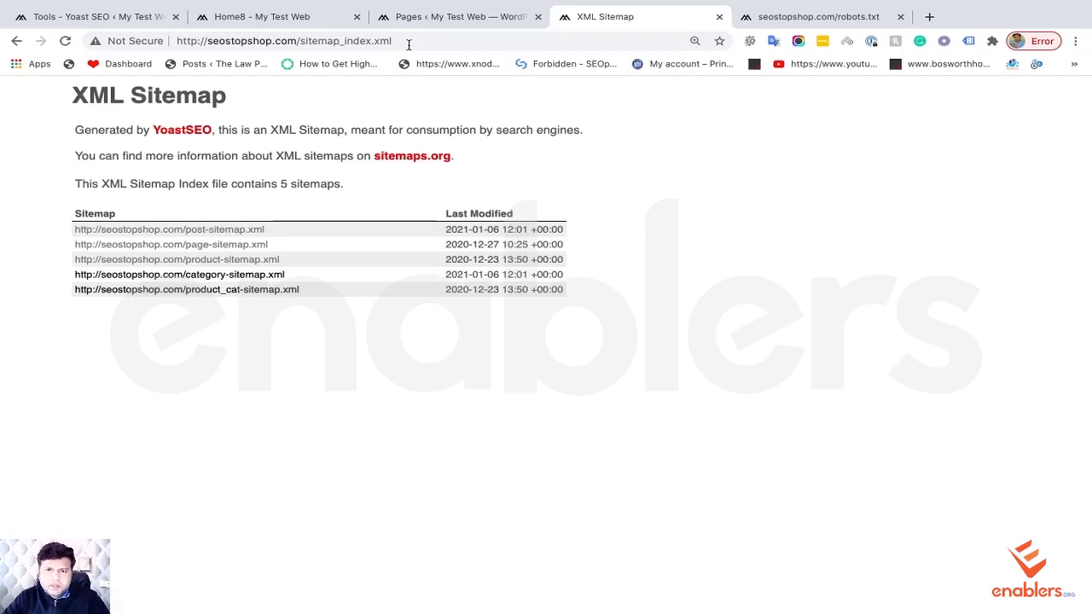
# Step: Compare the live robots.txt file with the XML Sitemap page, ending on robots.txt
pyautogui.click(780, 14)
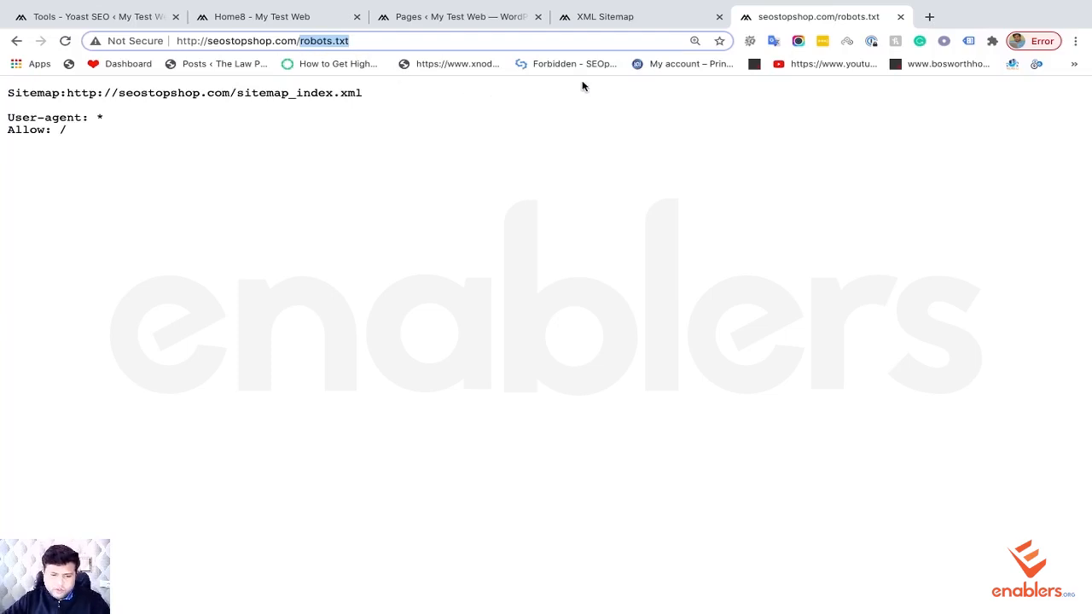
pyautogui.click(612, 19)
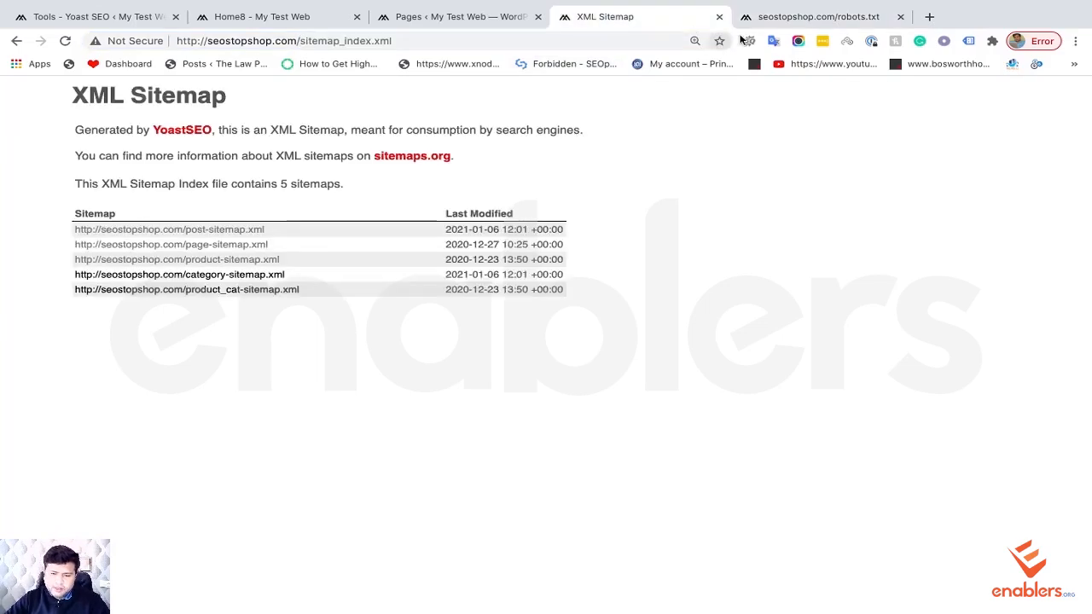
pyautogui.click(775, 21)
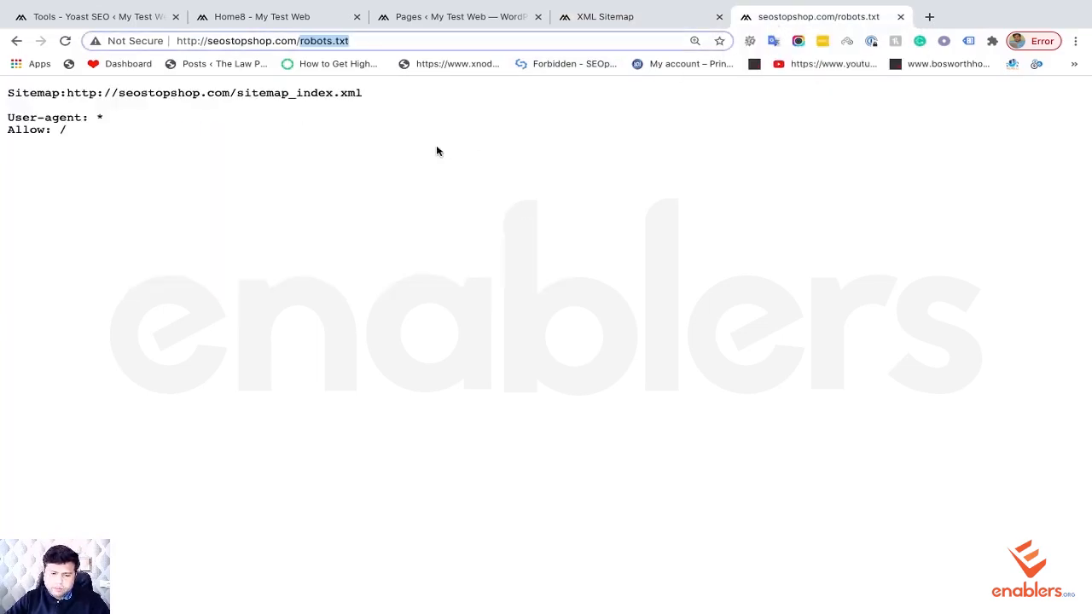
pyautogui.click(280, 183)
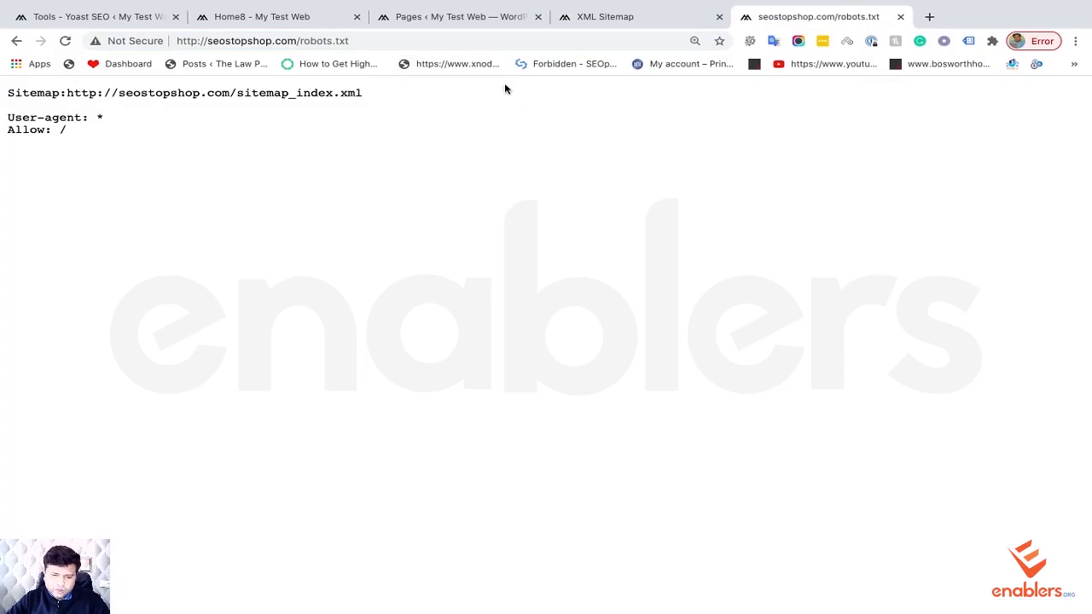
# Step: Return to the Yoast file editor page and open the WordPress Reading Settings at the Search engine visibility option
pyautogui.click(114, 21)
pyautogui.scroll(1, 361, 212)
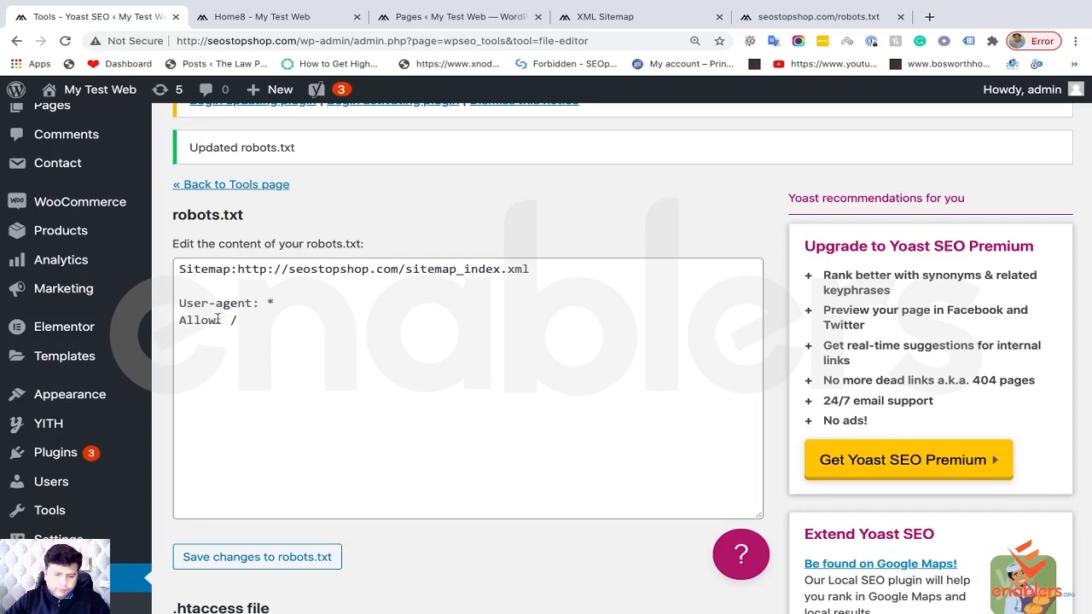
pyautogui.scroll(-2, 217, 317)
pyautogui.scroll(-1, 218, 319)
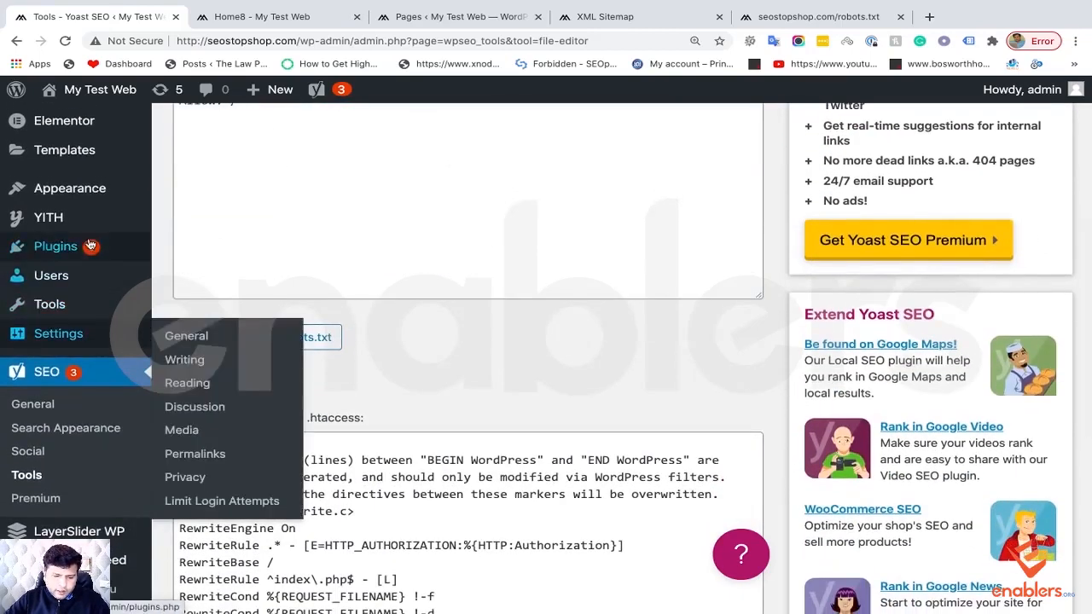
pyautogui.moveTo(73, 337)
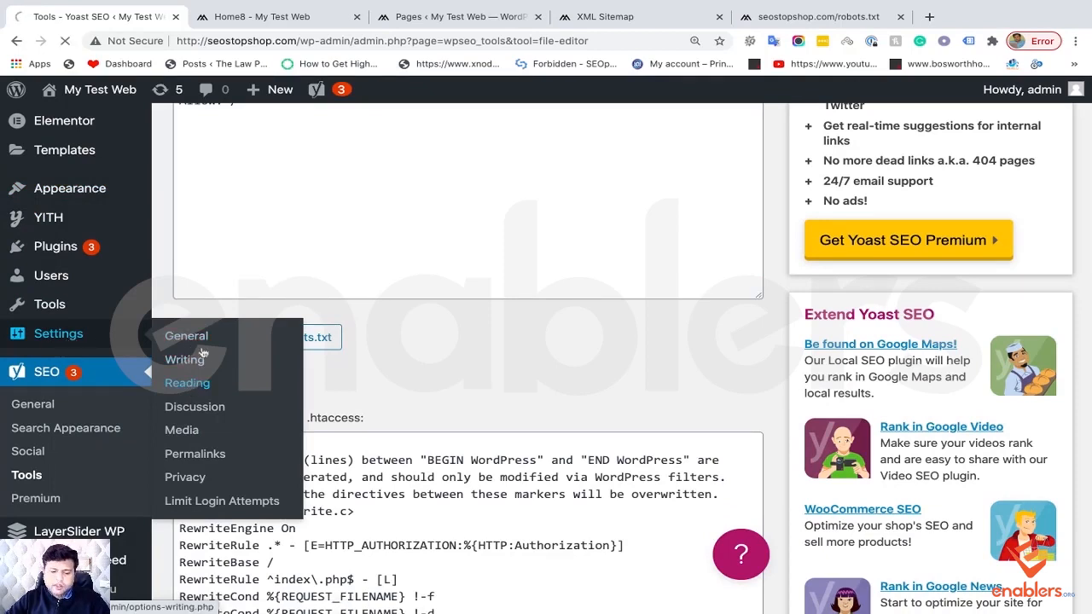
pyautogui.click(195, 389)
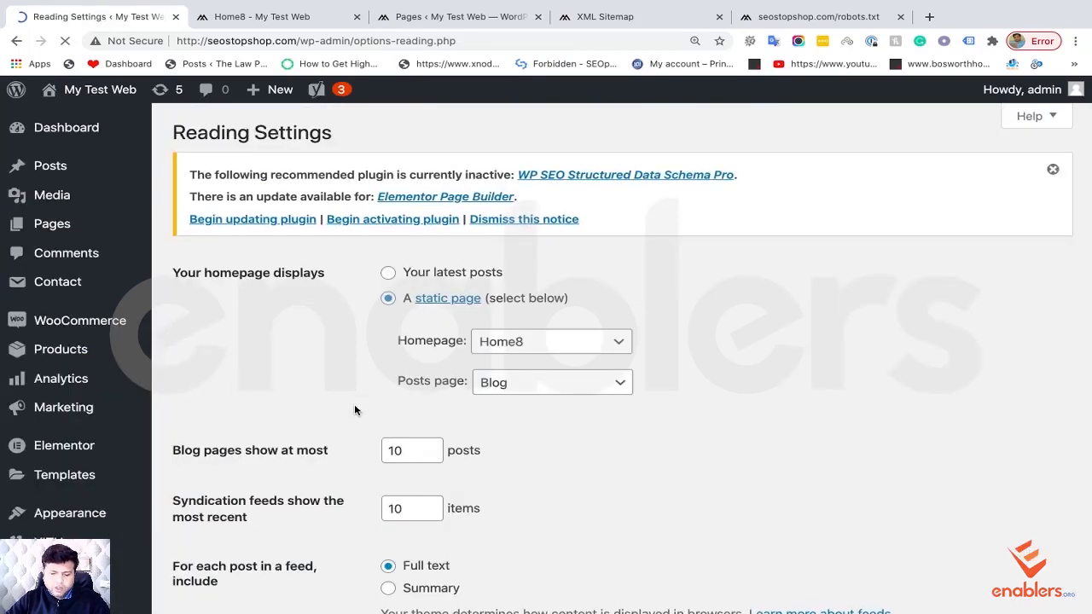
pyautogui.scroll(-5, 354, 410)
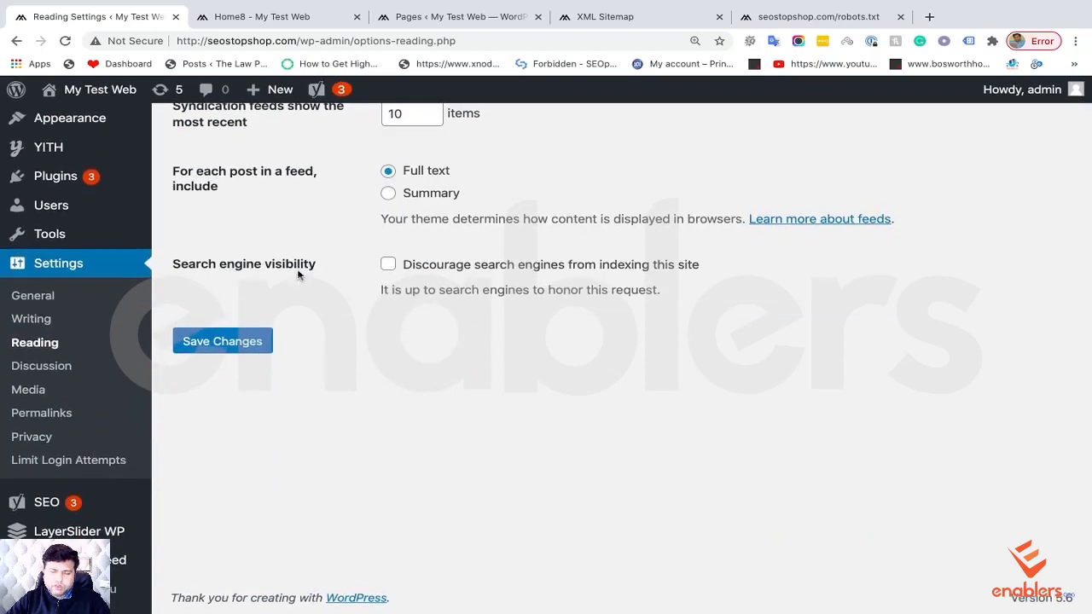
# Step: Enable "Discourage search engines from indexing this site" and clear it again without saving
pyautogui.click(386, 264)
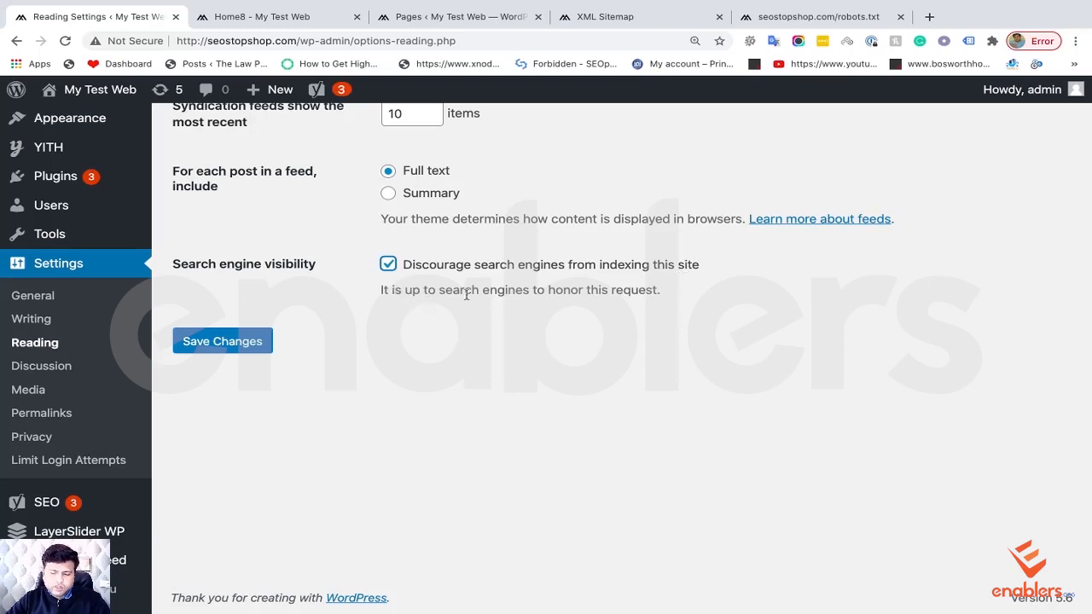
pyautogui.click(393, 268)
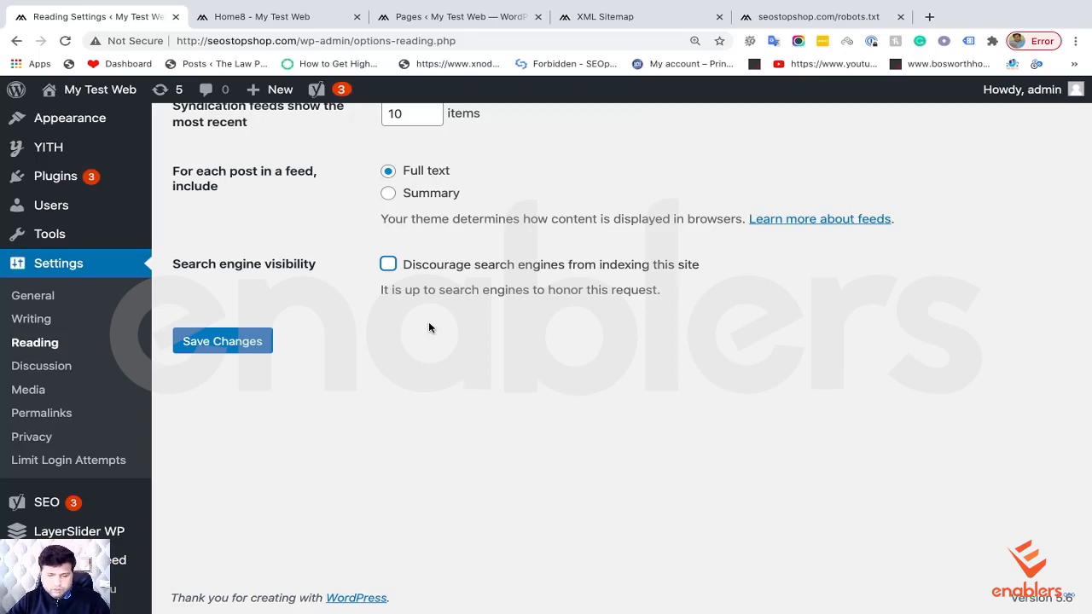
# Step: Go to the list of all pages and open the Cart page for editing
pyautogui.scroll(4, 162, 388)
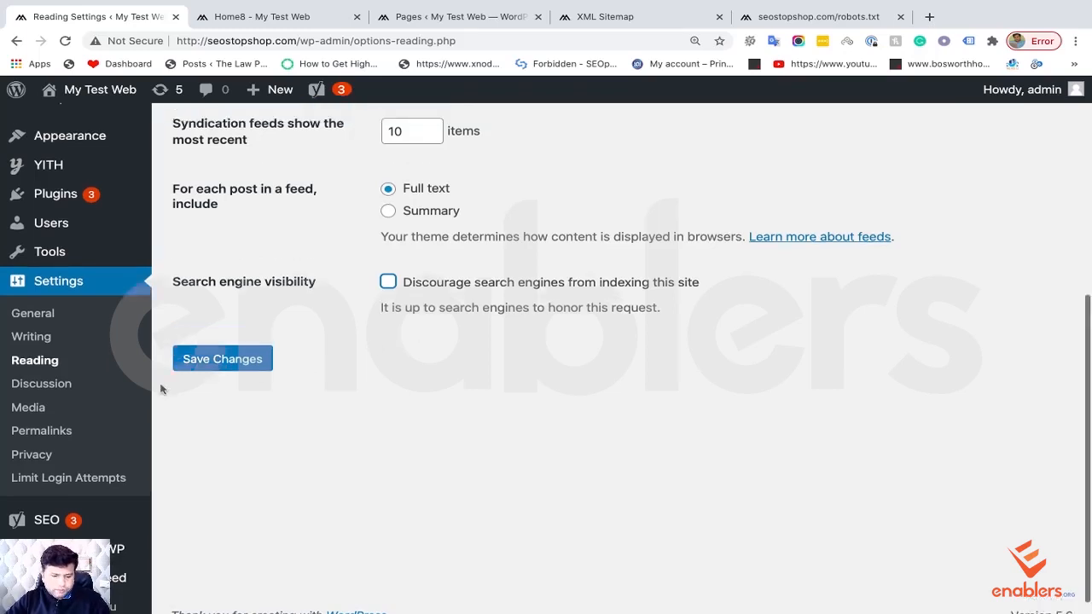
pyautogui.scroll(1, 160, 389)
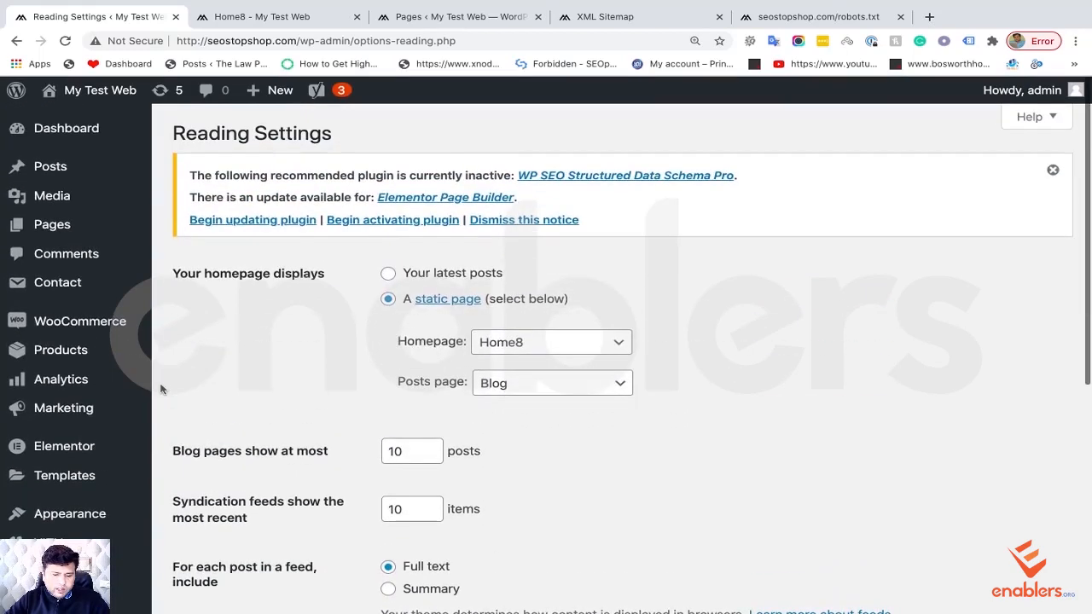
pyautogui.click(71, 226)
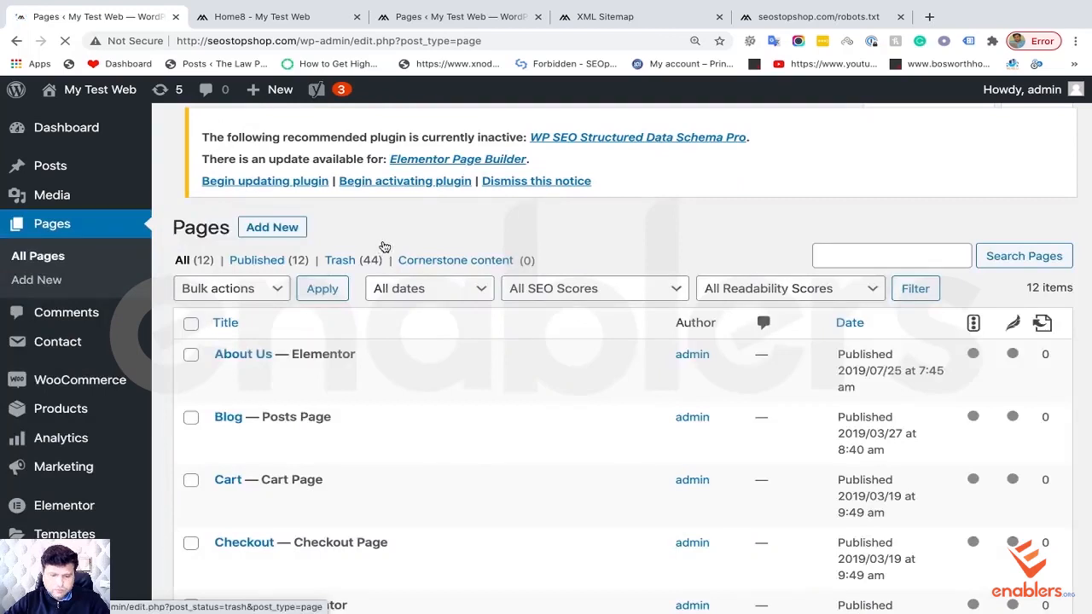
pyautogui.scroll(-3, 410, 234)
pyautogui.scroll(-2, 409, 235)
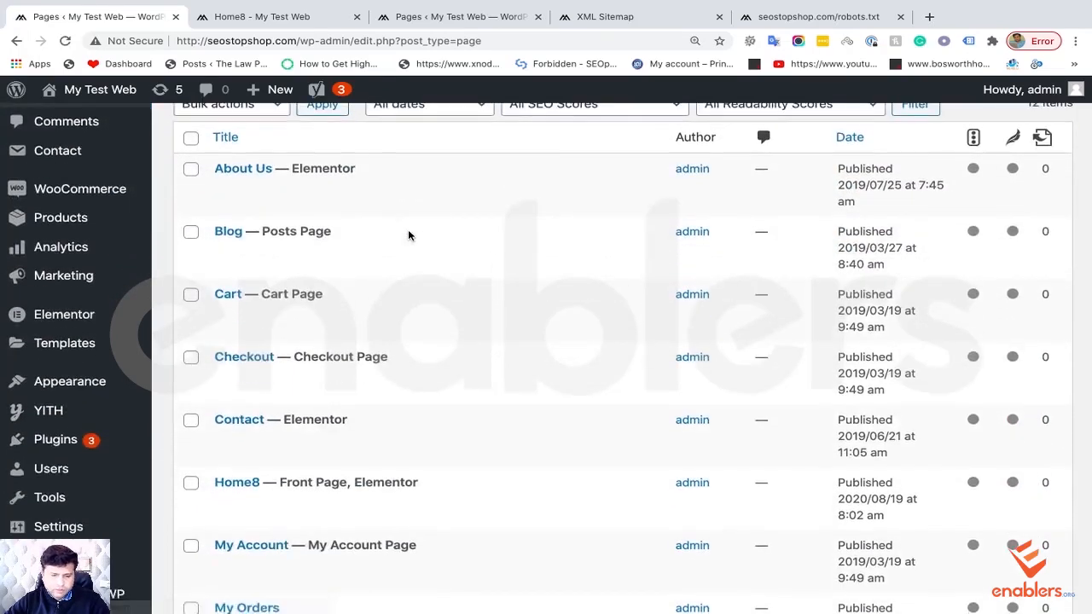
pyautogui.scroll(4, 409, 235)
pyautogui.scroll(-1, 394, 256)
pyautogui.scroll(1, 395, 256)
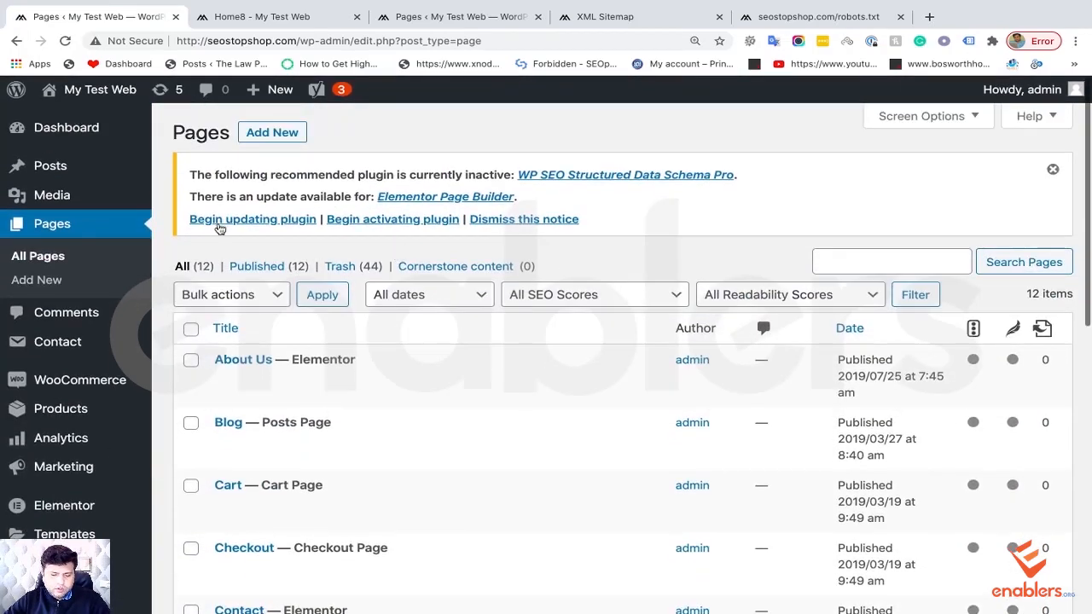
pyautogui.scroll(-3, 290, 248)
pyautogui.scroll(-3, 289, 248)
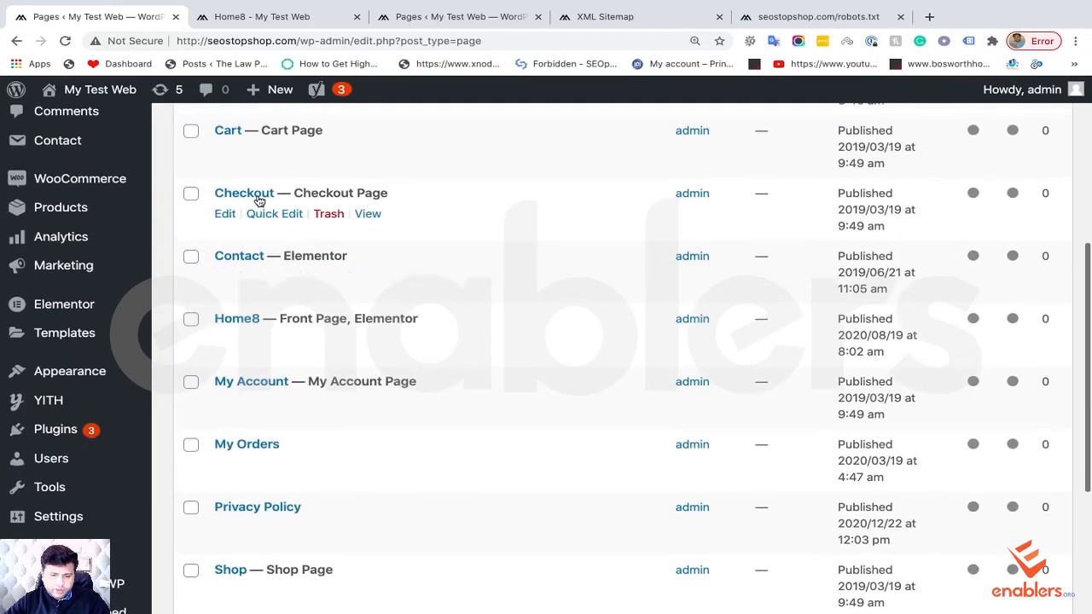
pyautogui.scroll(1, 230, 138)
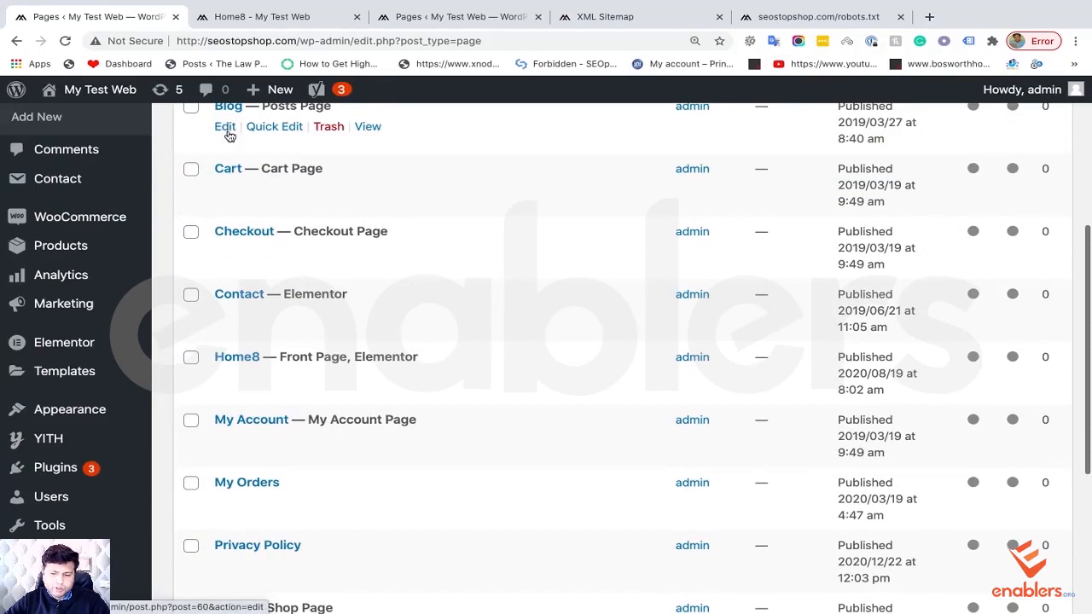
pyautogui.click(232, 173)
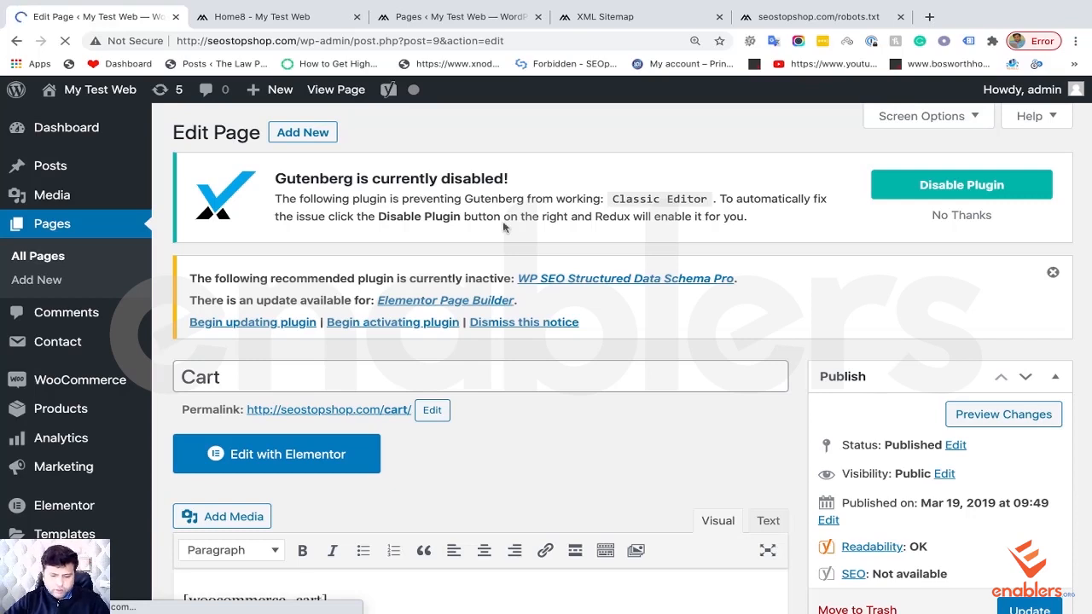
# Step: Collapse the Layout Settings box on the Cart page's edit screen to bring up the Yoast SEO box
pyautogui.scroll(-3, 503, 226)
pyautogui.scroll(-5, 503, 225)
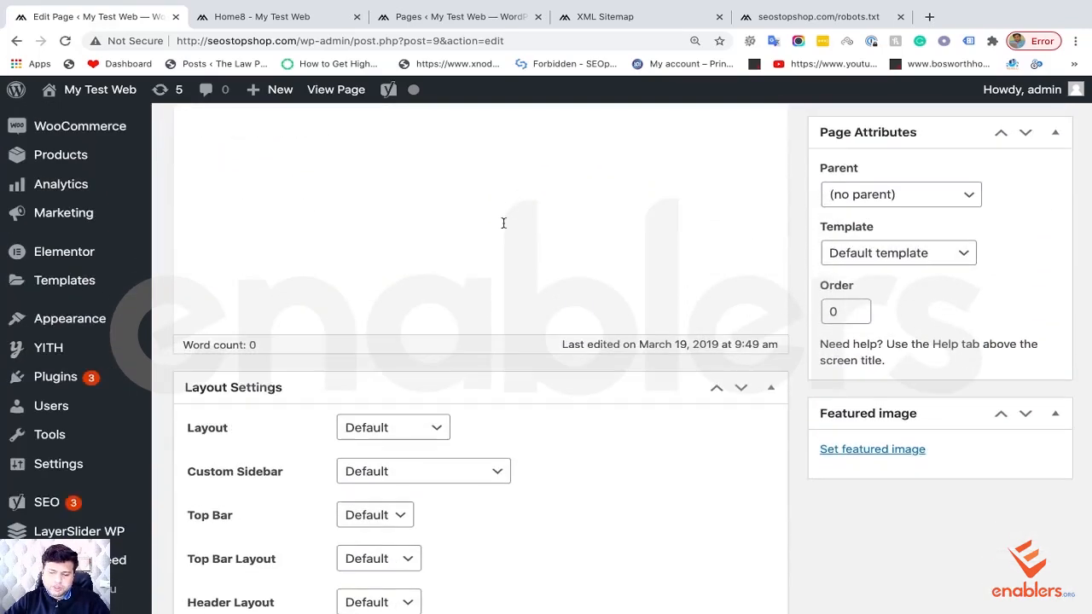
pyautogui.scroll(-1, 503, 225)
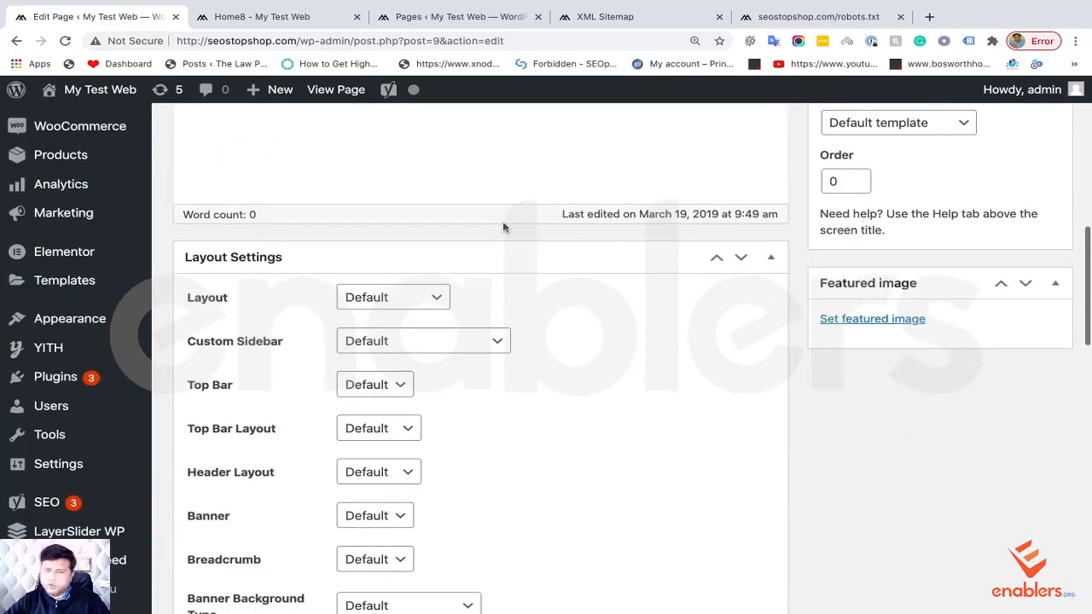
pyautogui.scroll(-1, 503, 226)
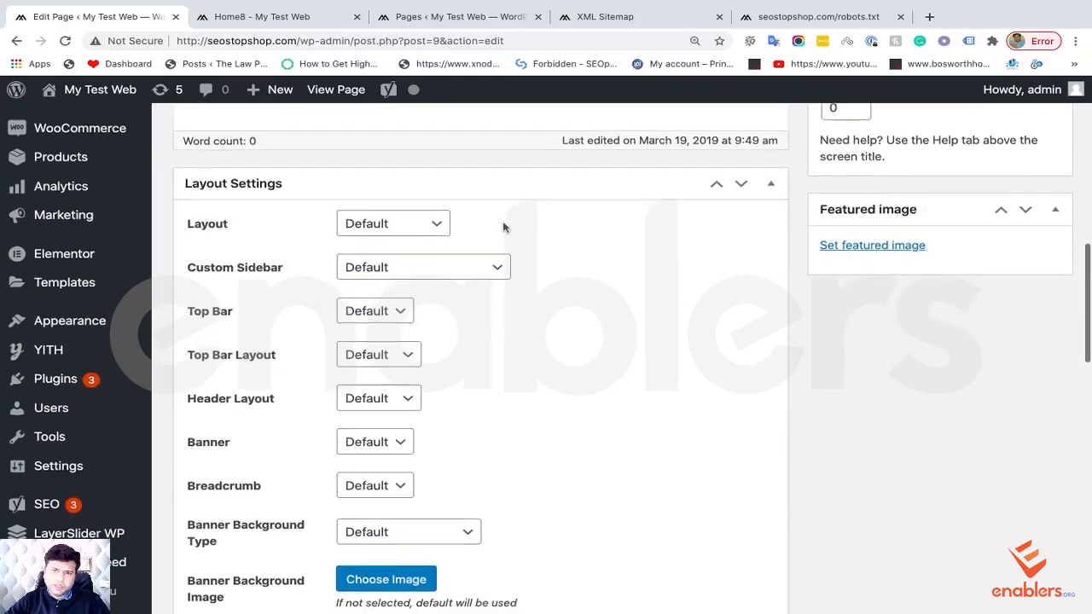
pyautogui.scroll(1, 503, 227)
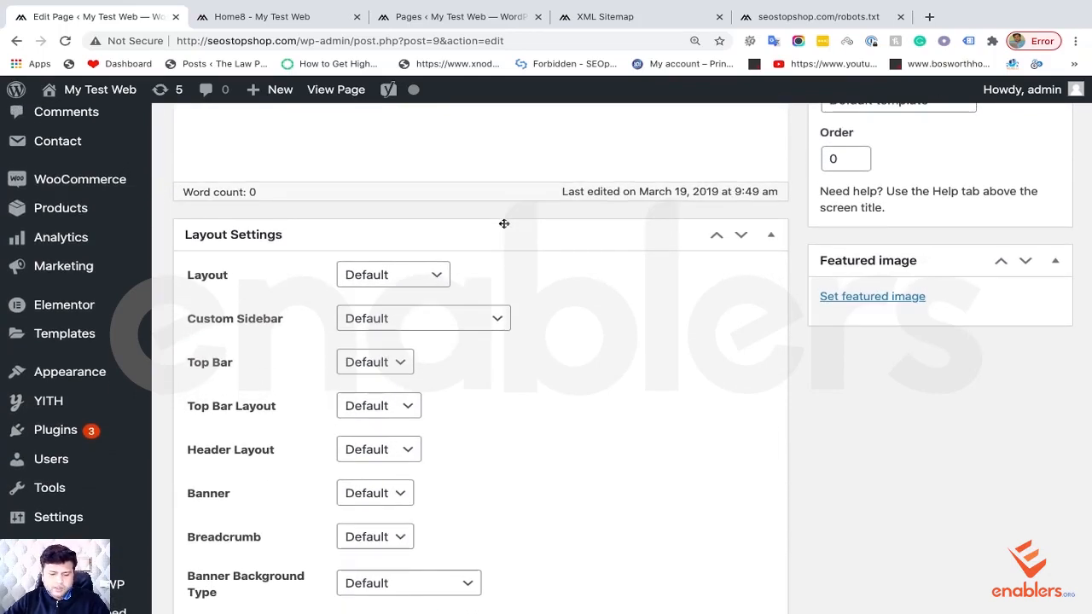
pyautogui.click(771, 235)
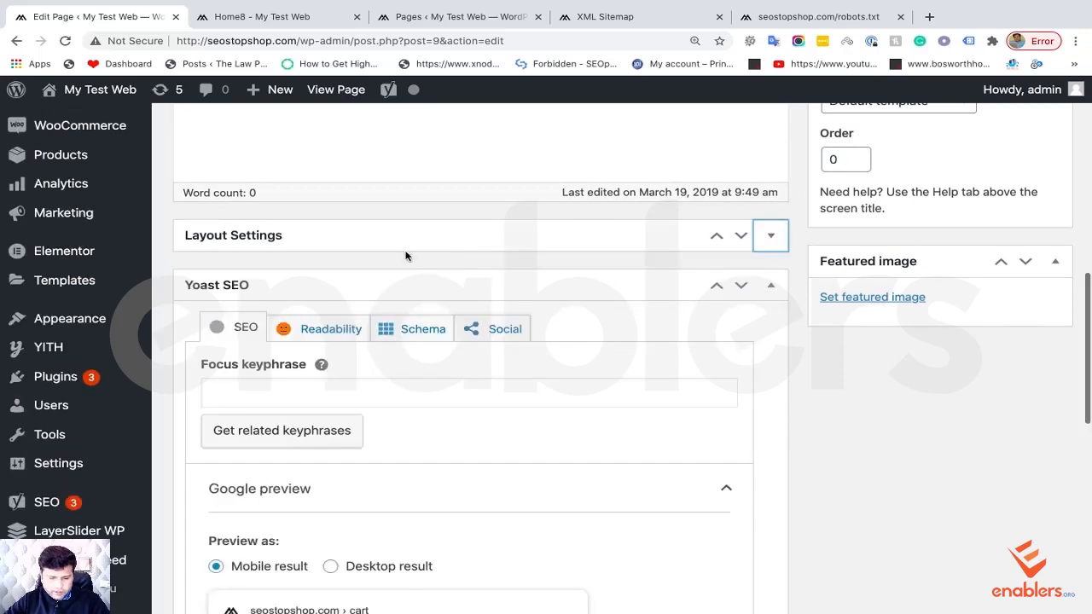
# Step: Expand the Advanced section of the Cart page's Yoast SEO settings
pyautogui.scroll(-1, 267, 303)
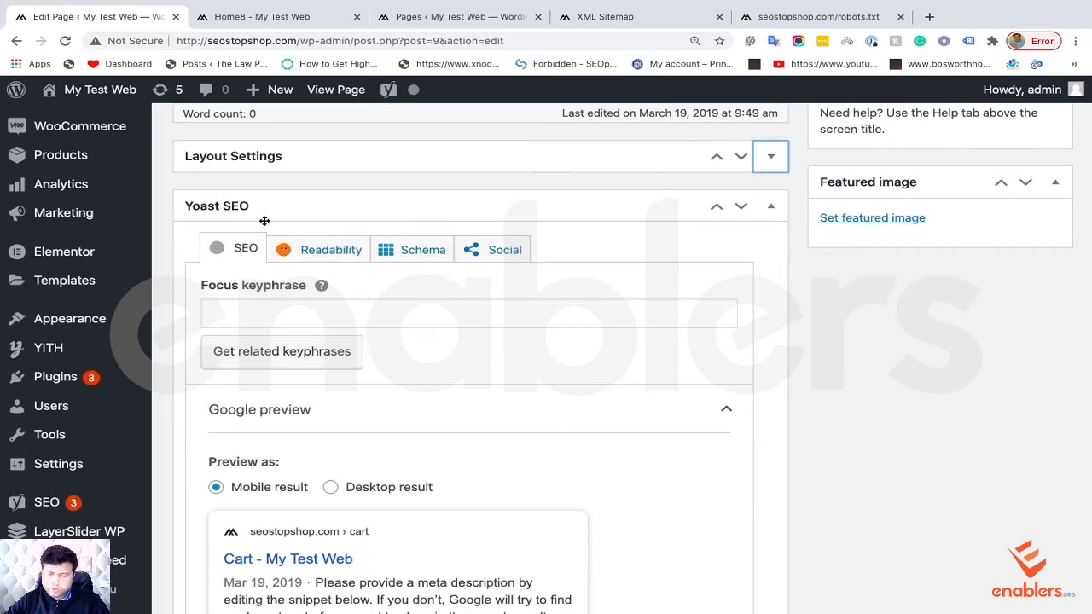
pyautogui.scroll(-3, 273, 225)
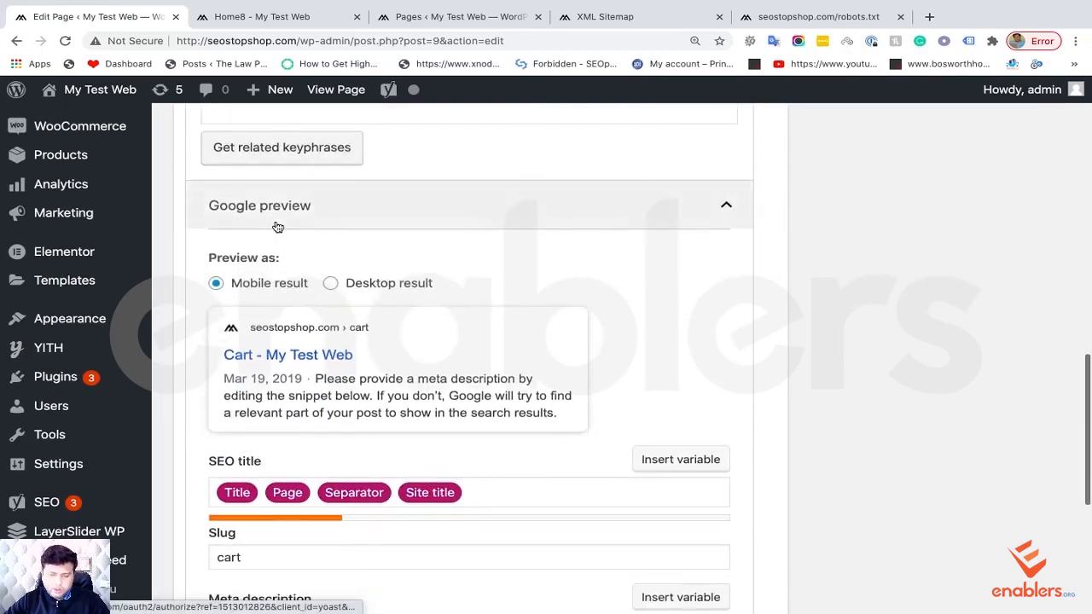
pyautogui.scroll(-4, 352, 370)
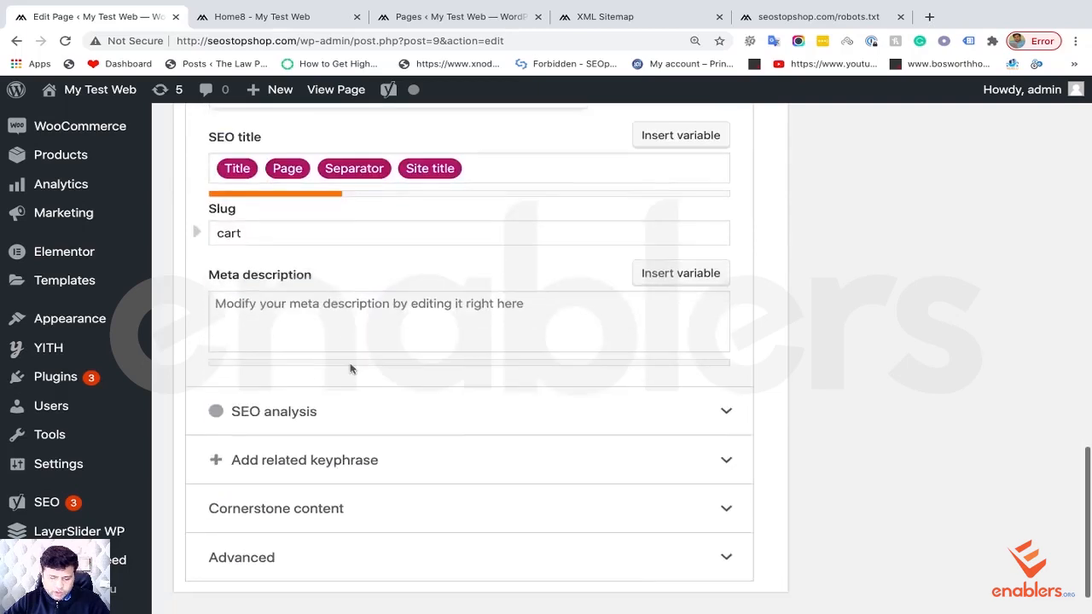
pyautogui.scroll(-1, 349, 369)
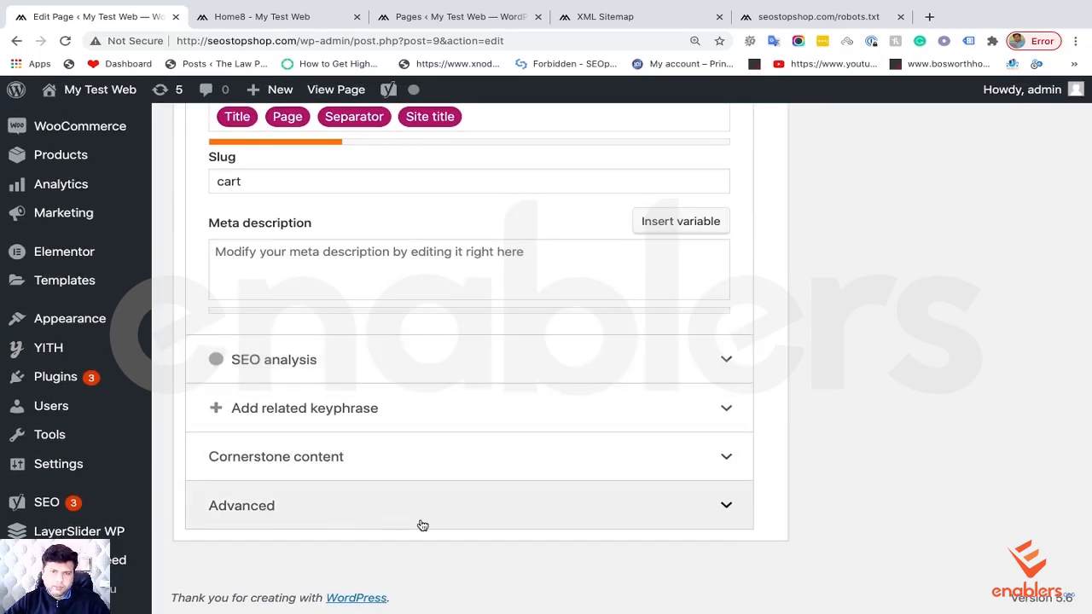
pyautogui.click(719, 510)
pyautogui.scroll(-4, 472, 419)
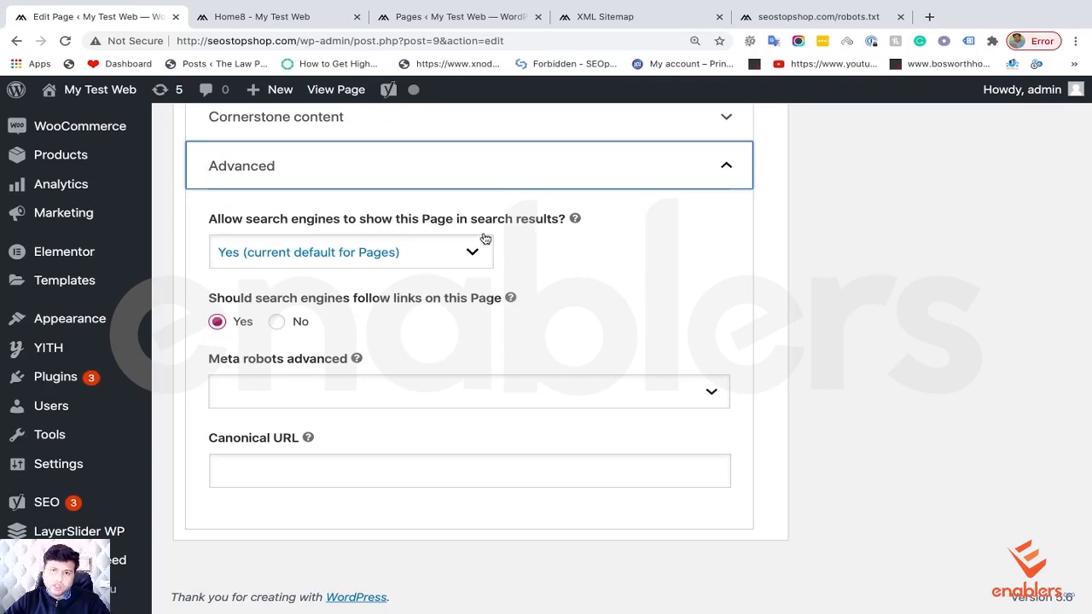
# Step: Set both showing the Cart page in search results and following links on this page to No
pyautogui.click(252, 264)
pyautogui.click(238, 274)
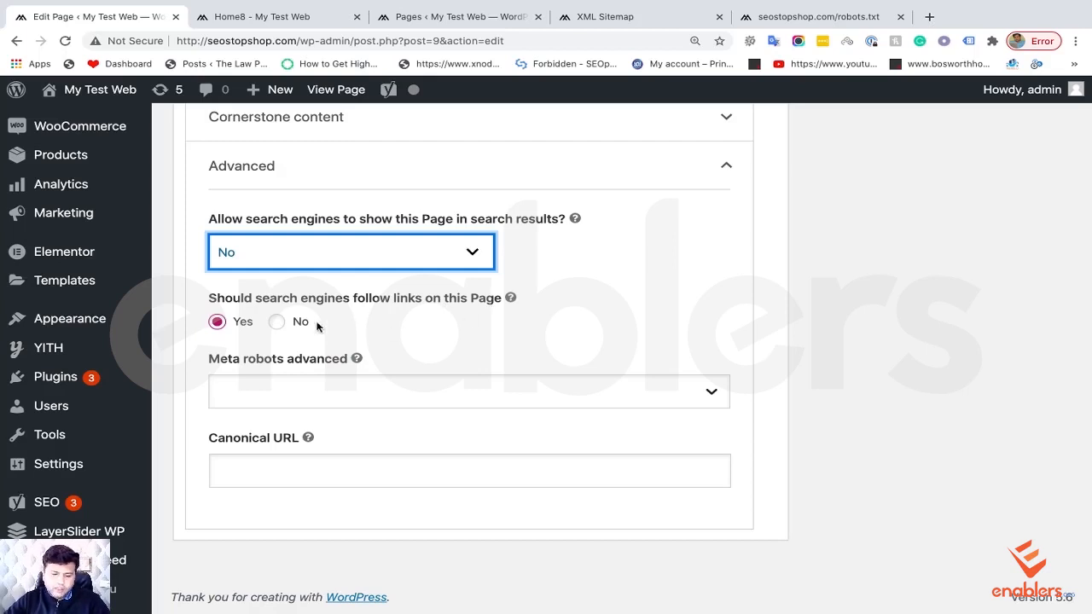
pyautogui.click(285, 329)
pyautogui.click(279, 323)
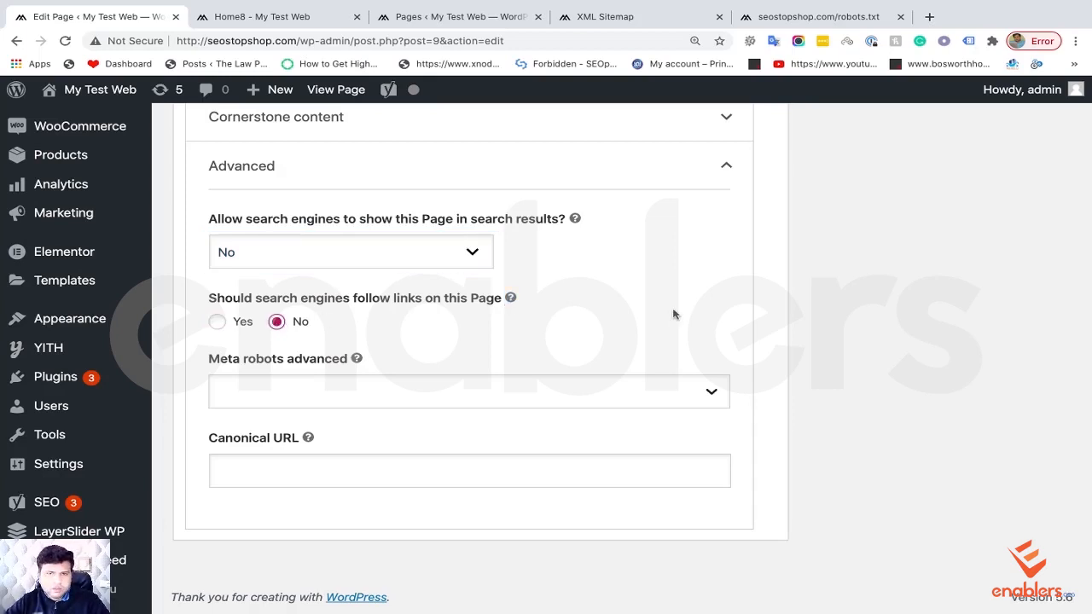
pyautogui.scroll(15, 818, 346)
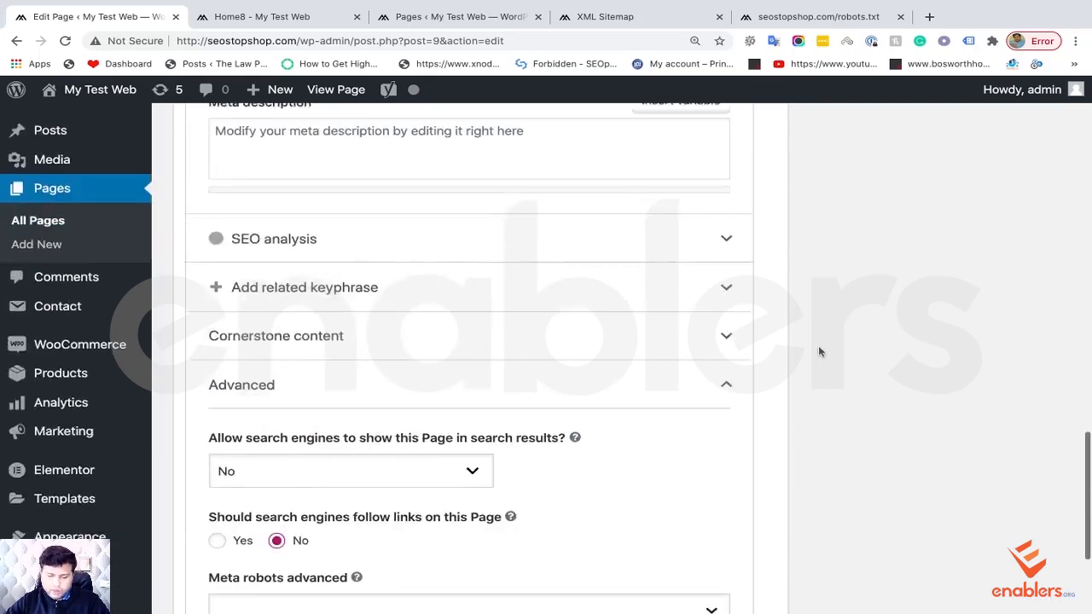
pyautogui.scroll(-3, 819, 350)
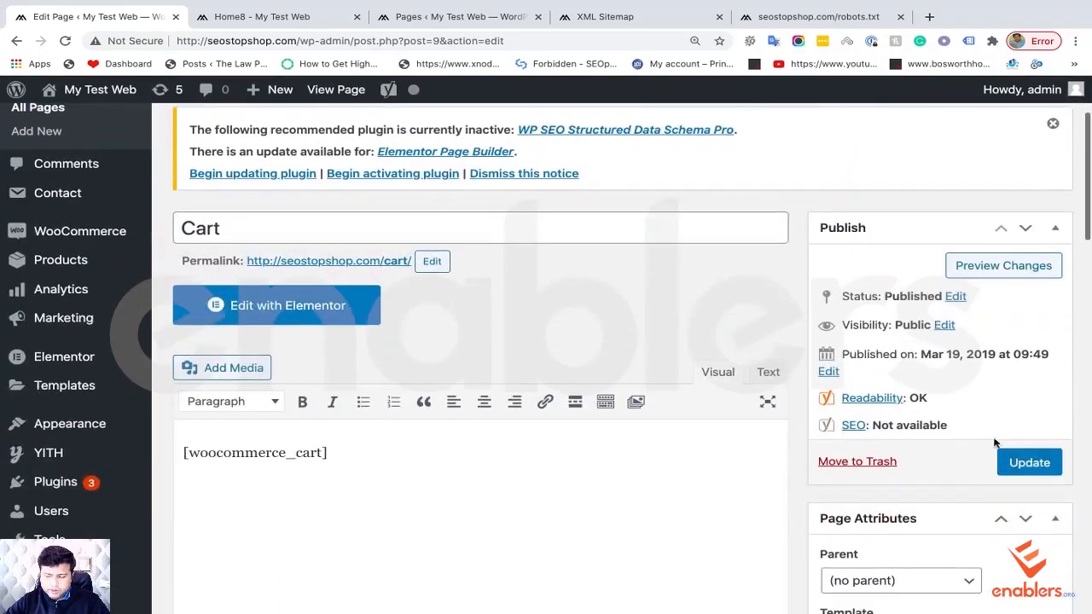
pyautogui.scroll(-15, 489, 438)
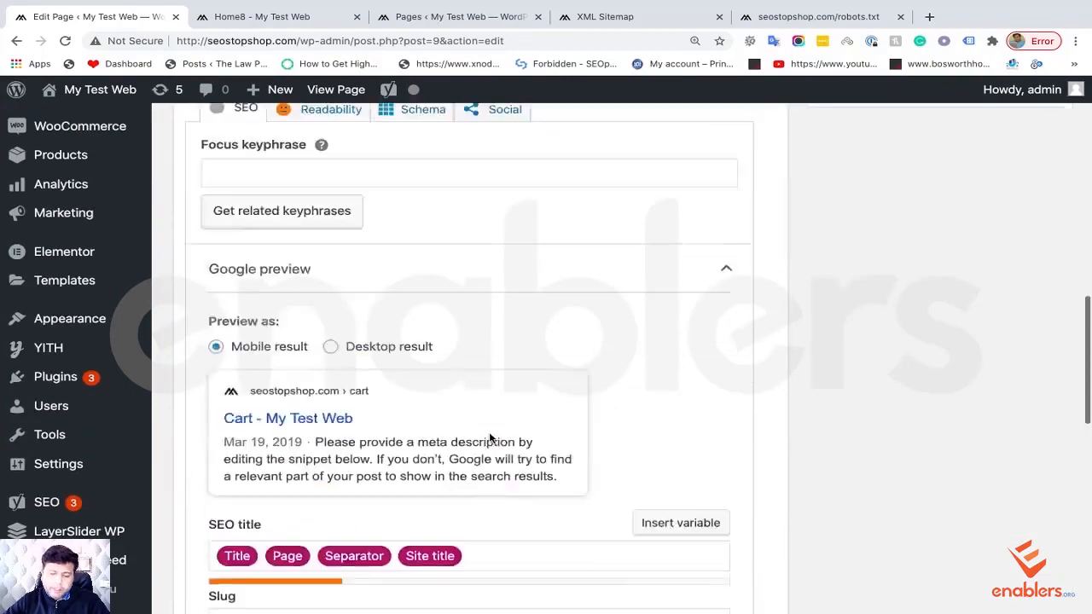
pyautogui.scroll(2, 489, 439)
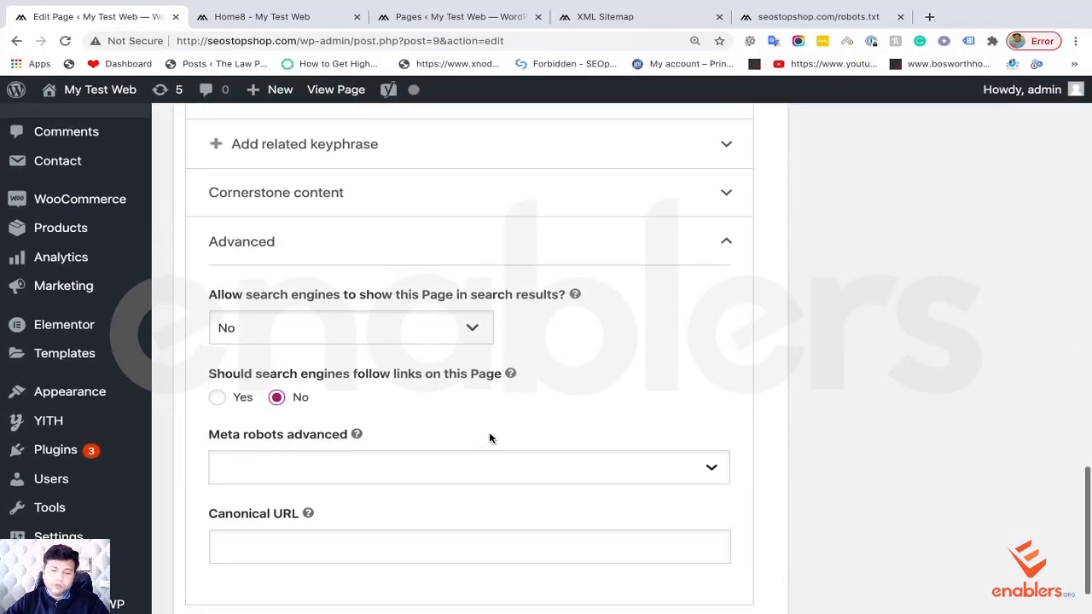